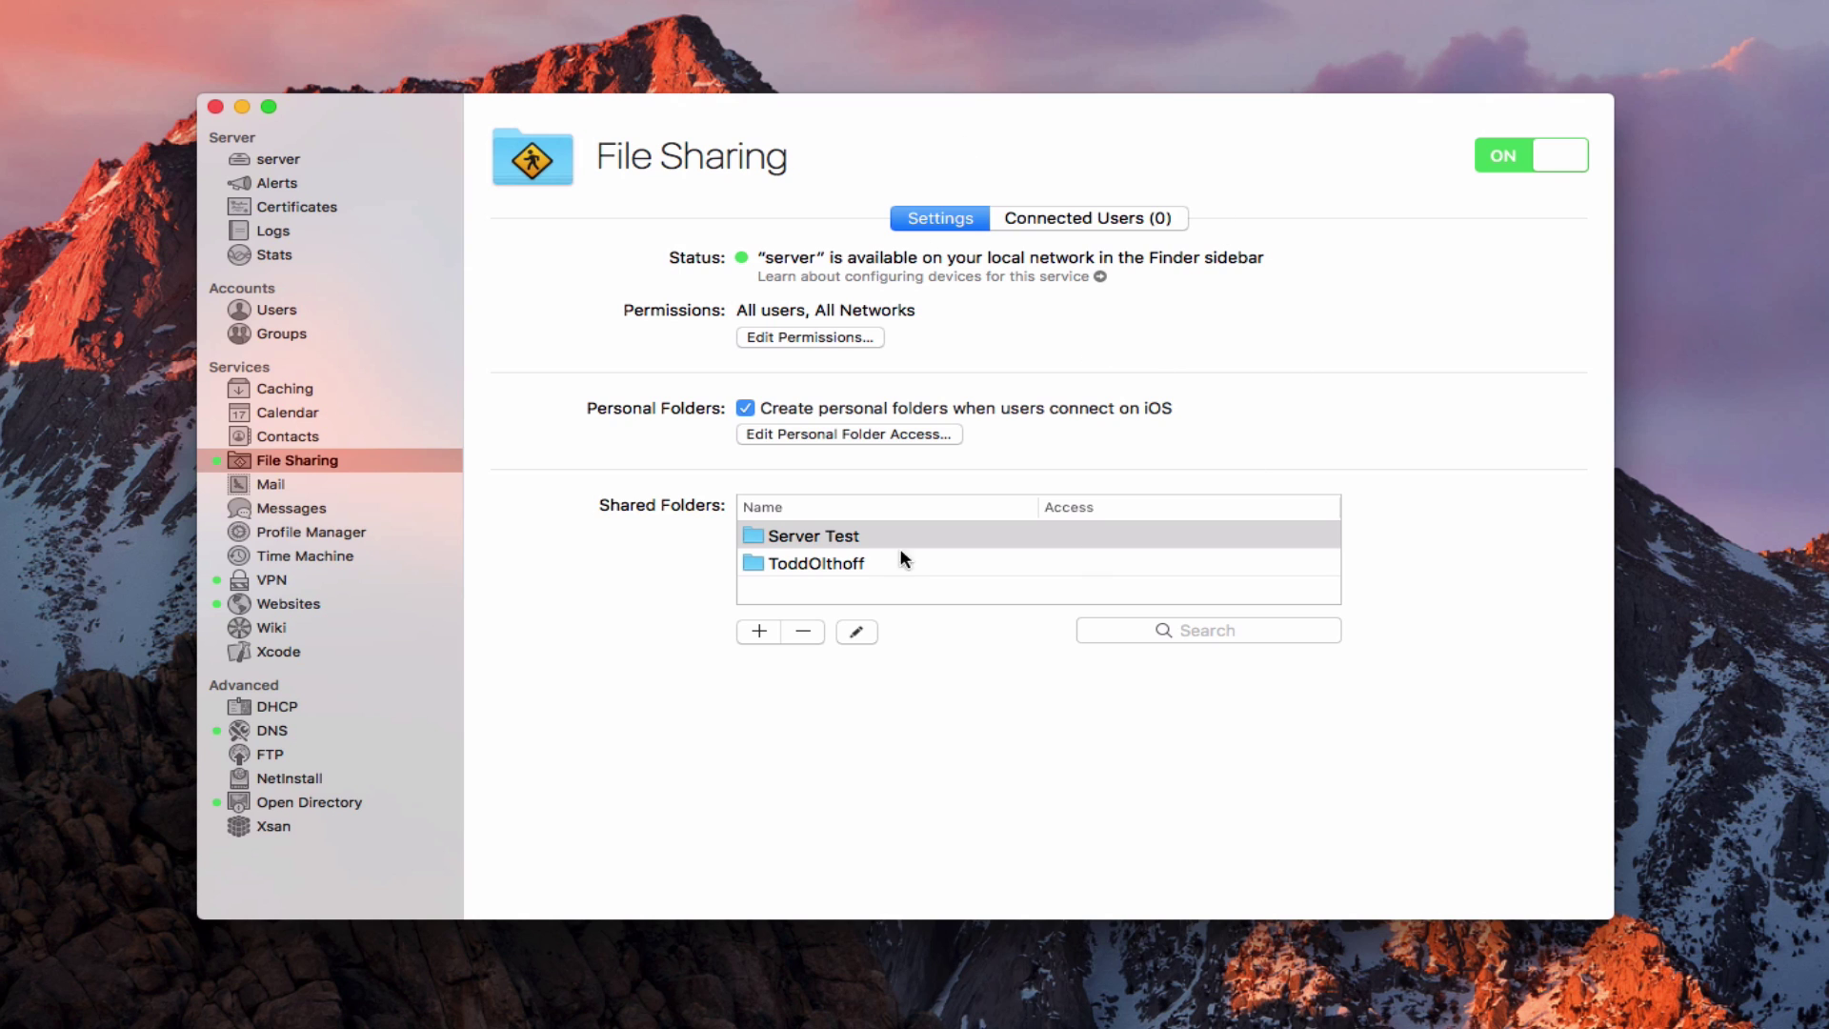
- Open the Server Test share's settings and show the owner's Read & Write access choices
click(762, 536)
click(868, 635)
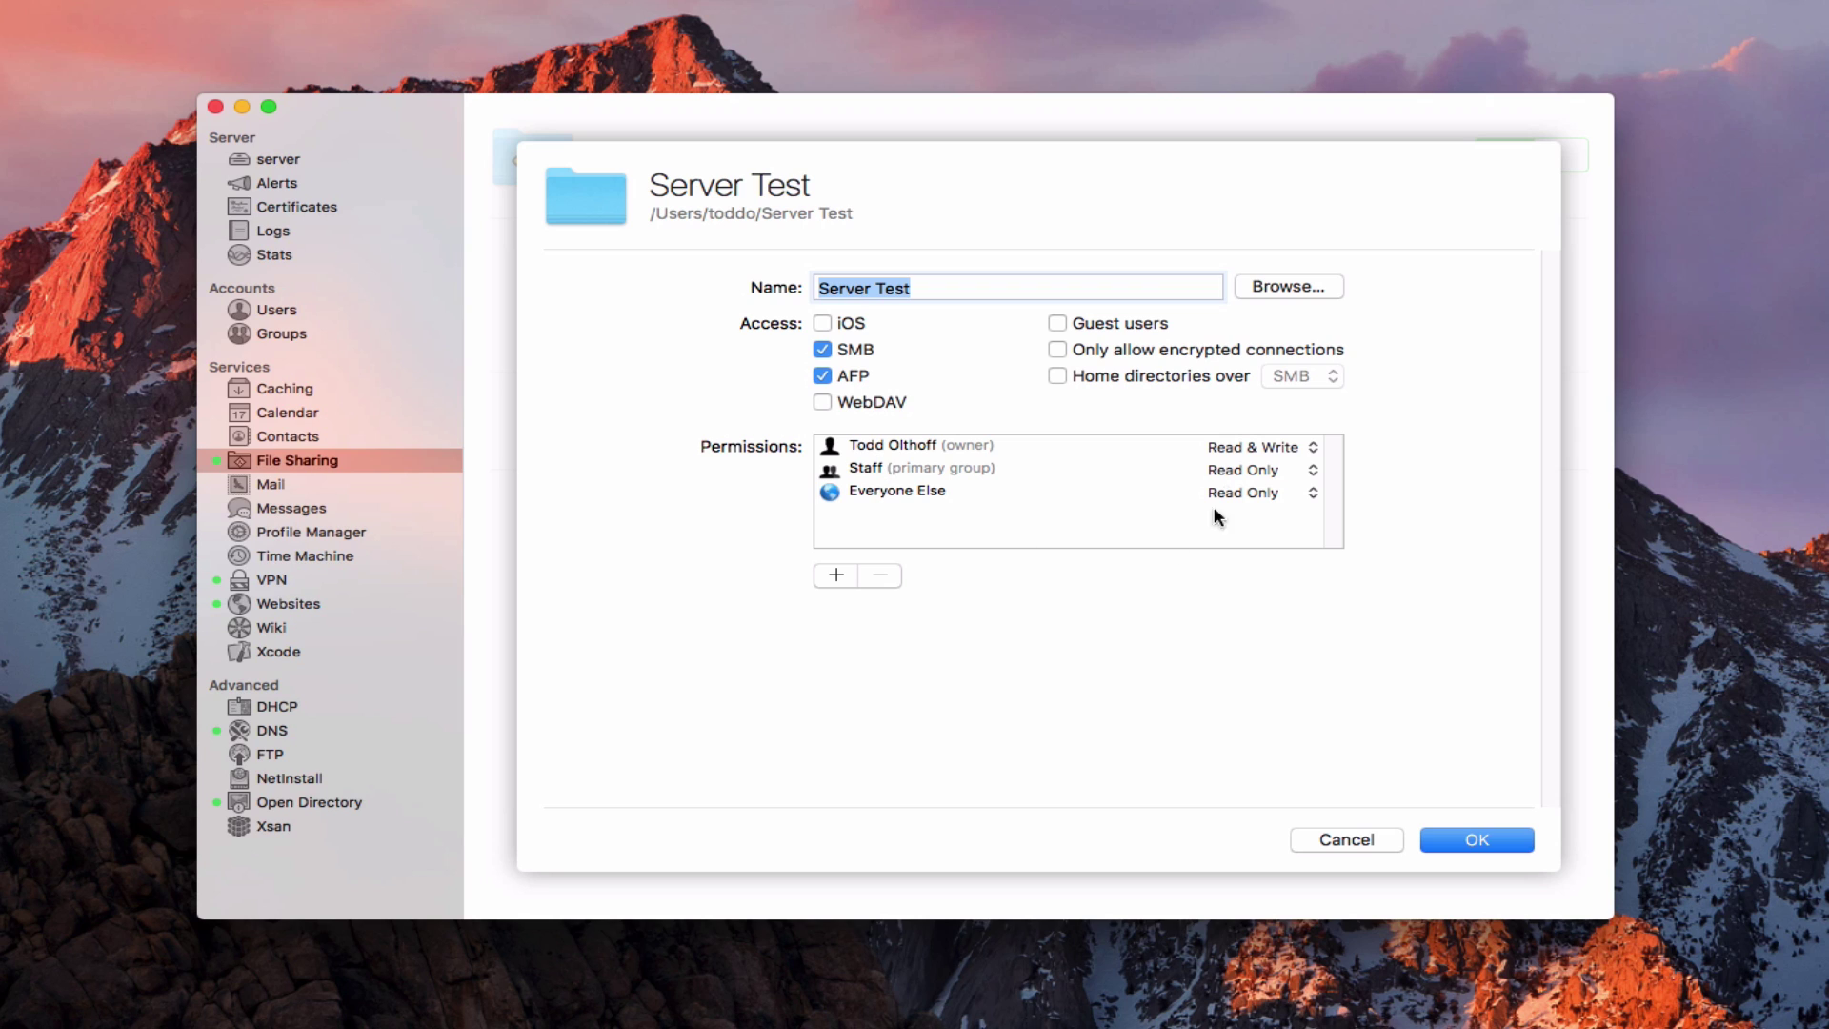
click(1312, 449)
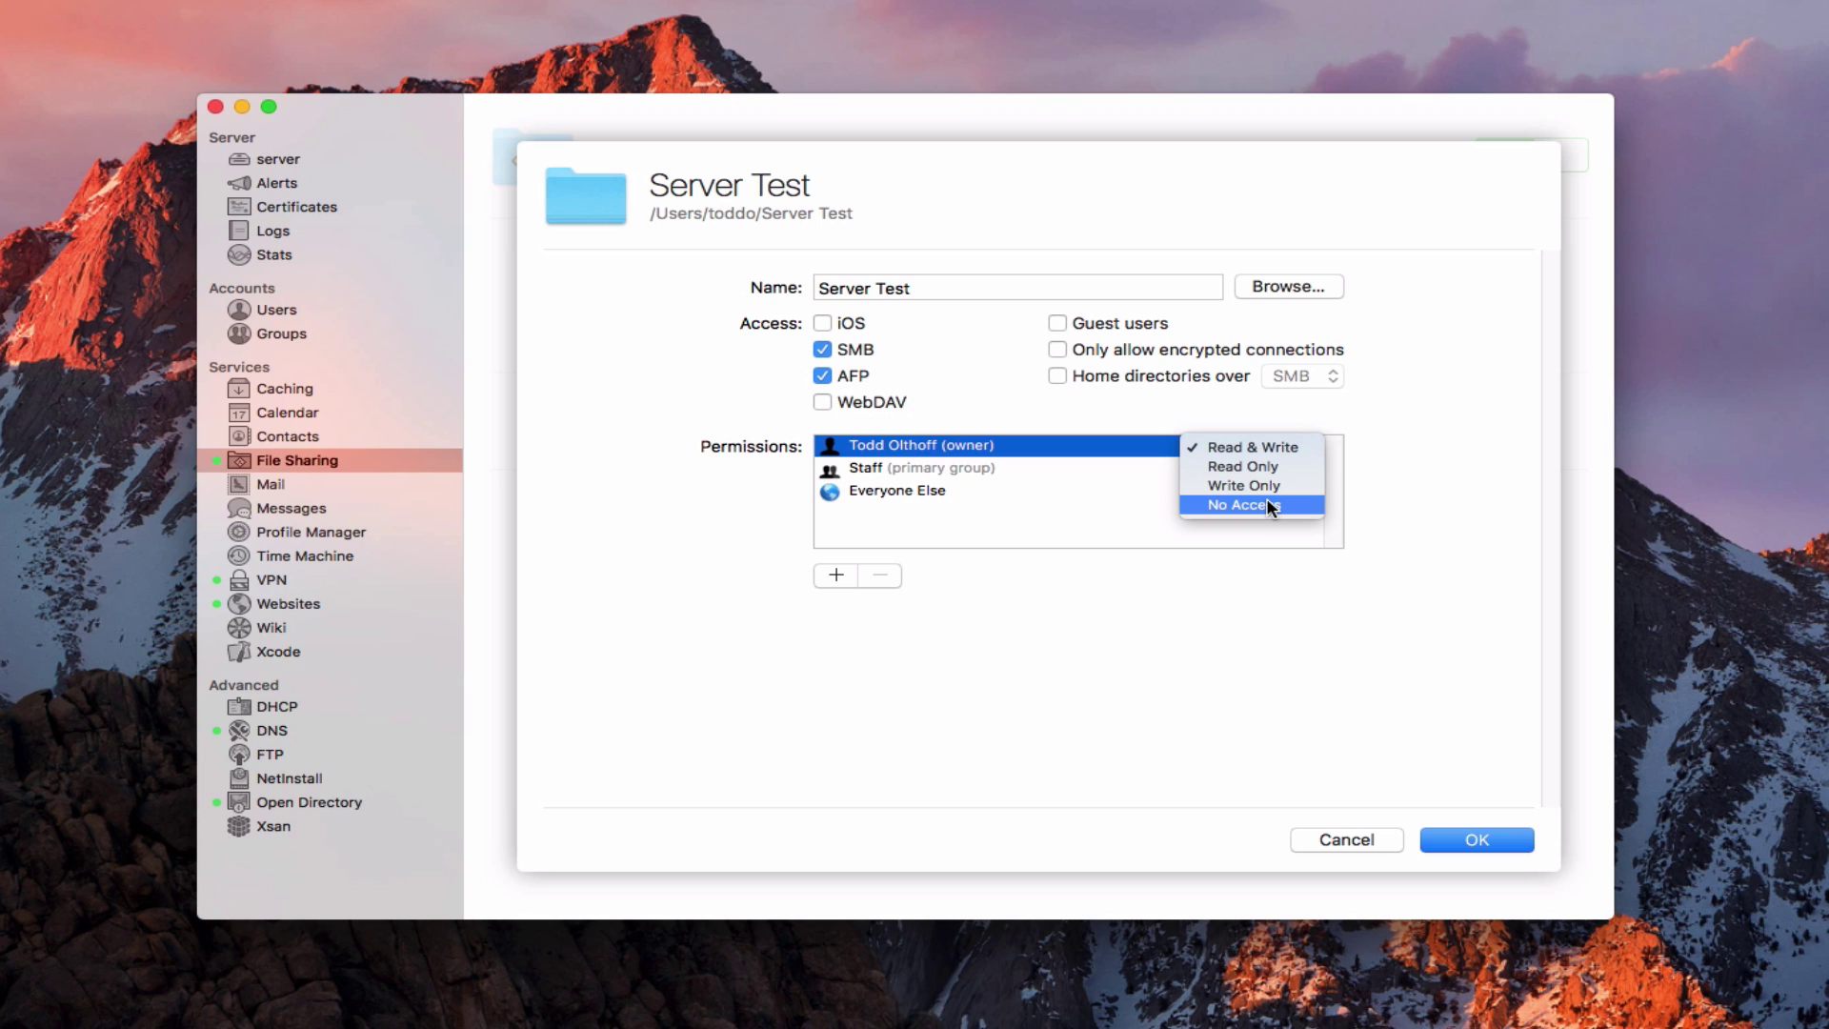
- Add the user 'test' to the Server Test folder's permissions
click(1419, 391)
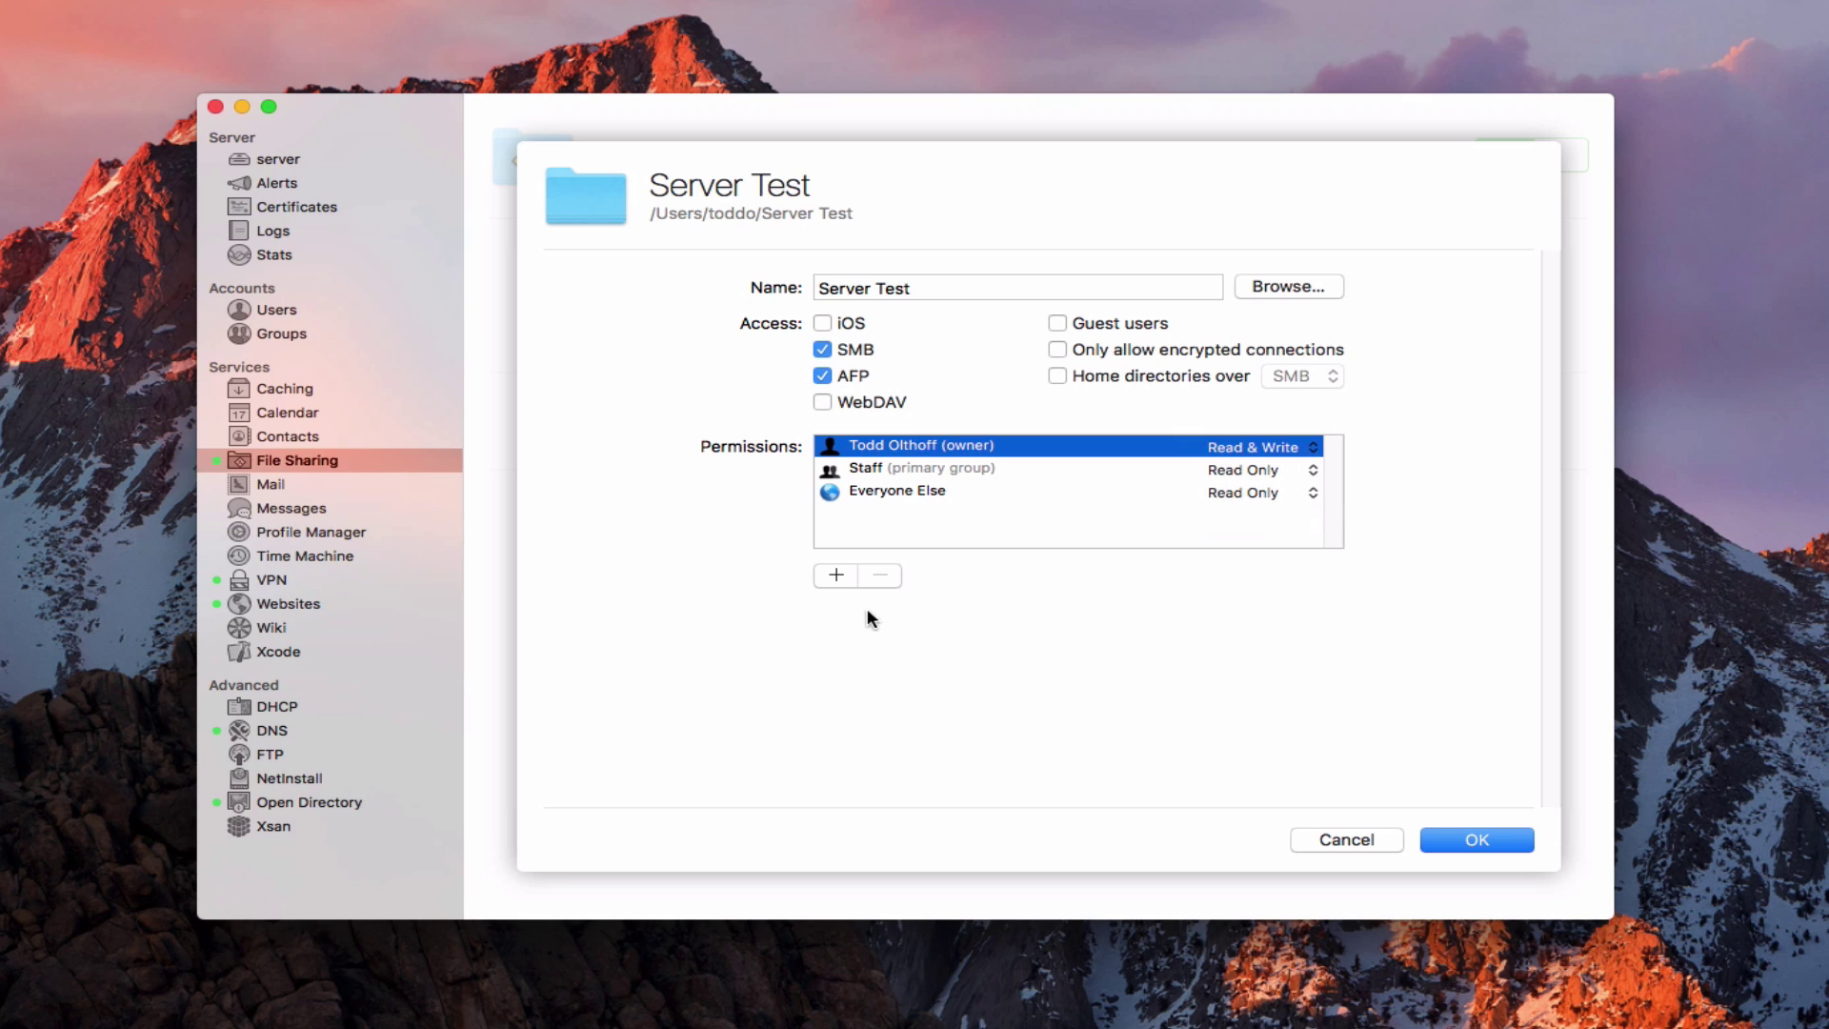
click(835, 576)
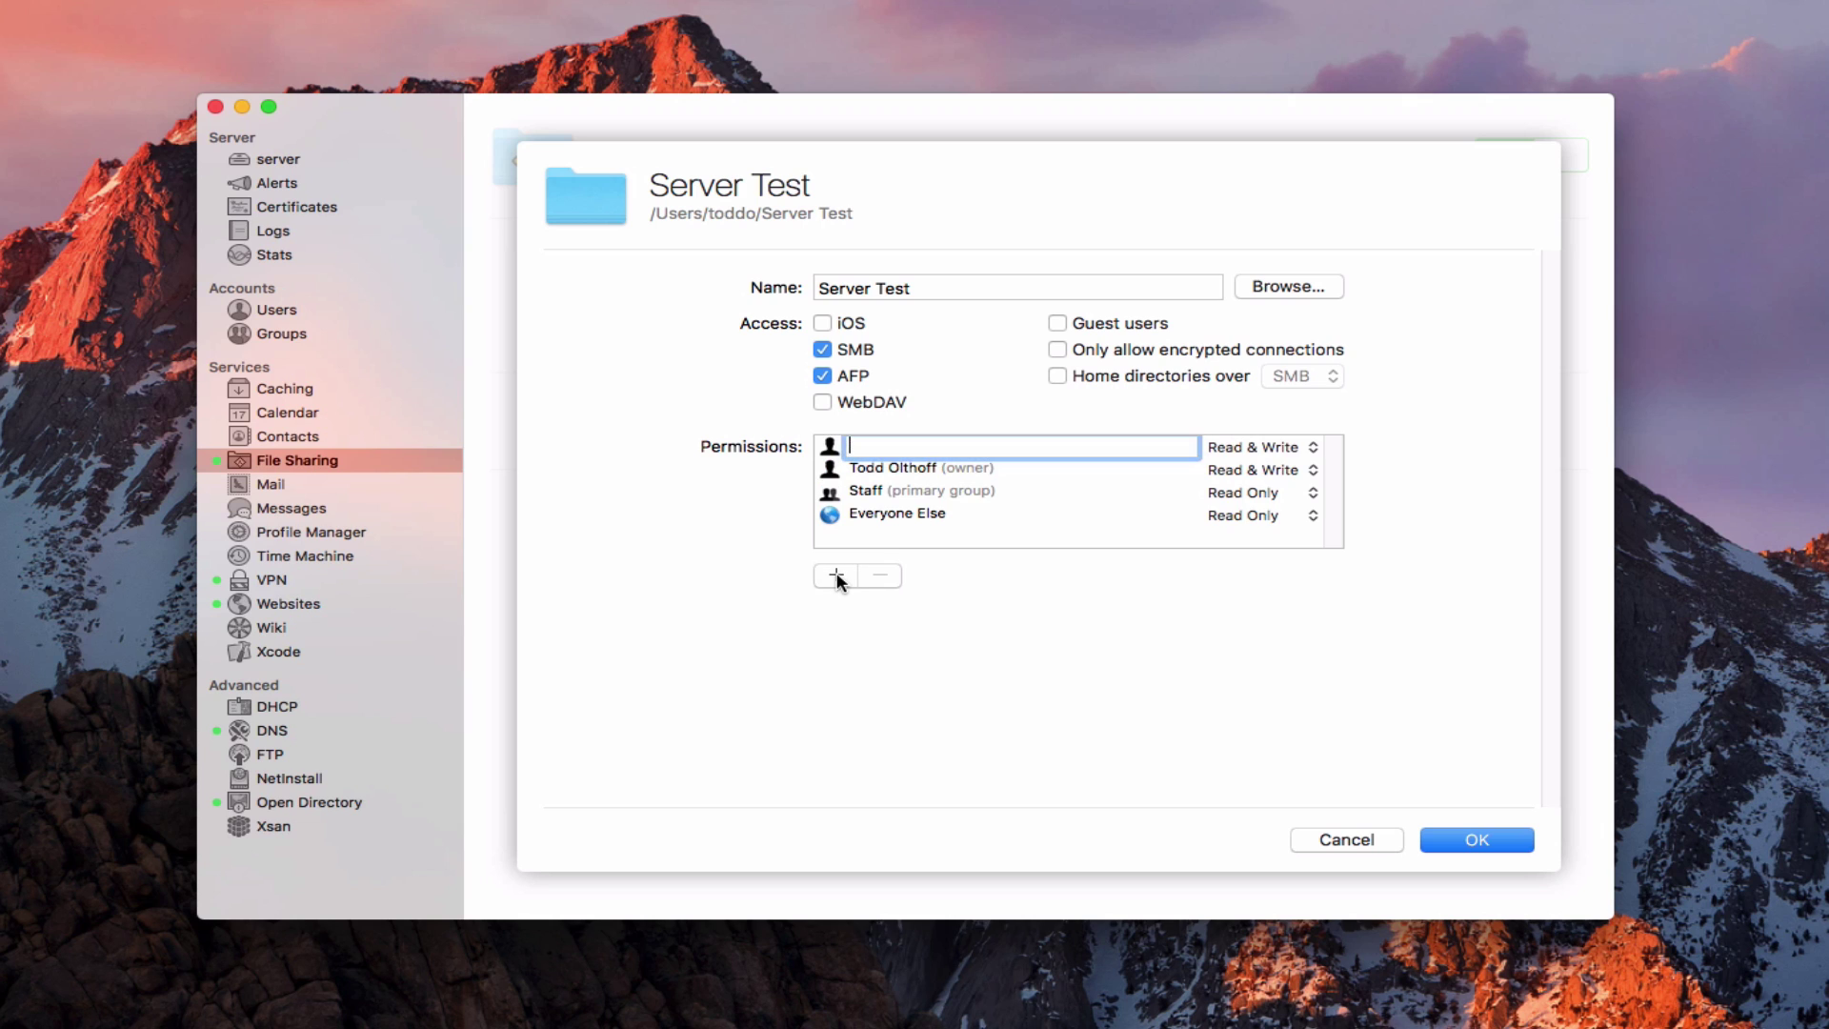
text(test)
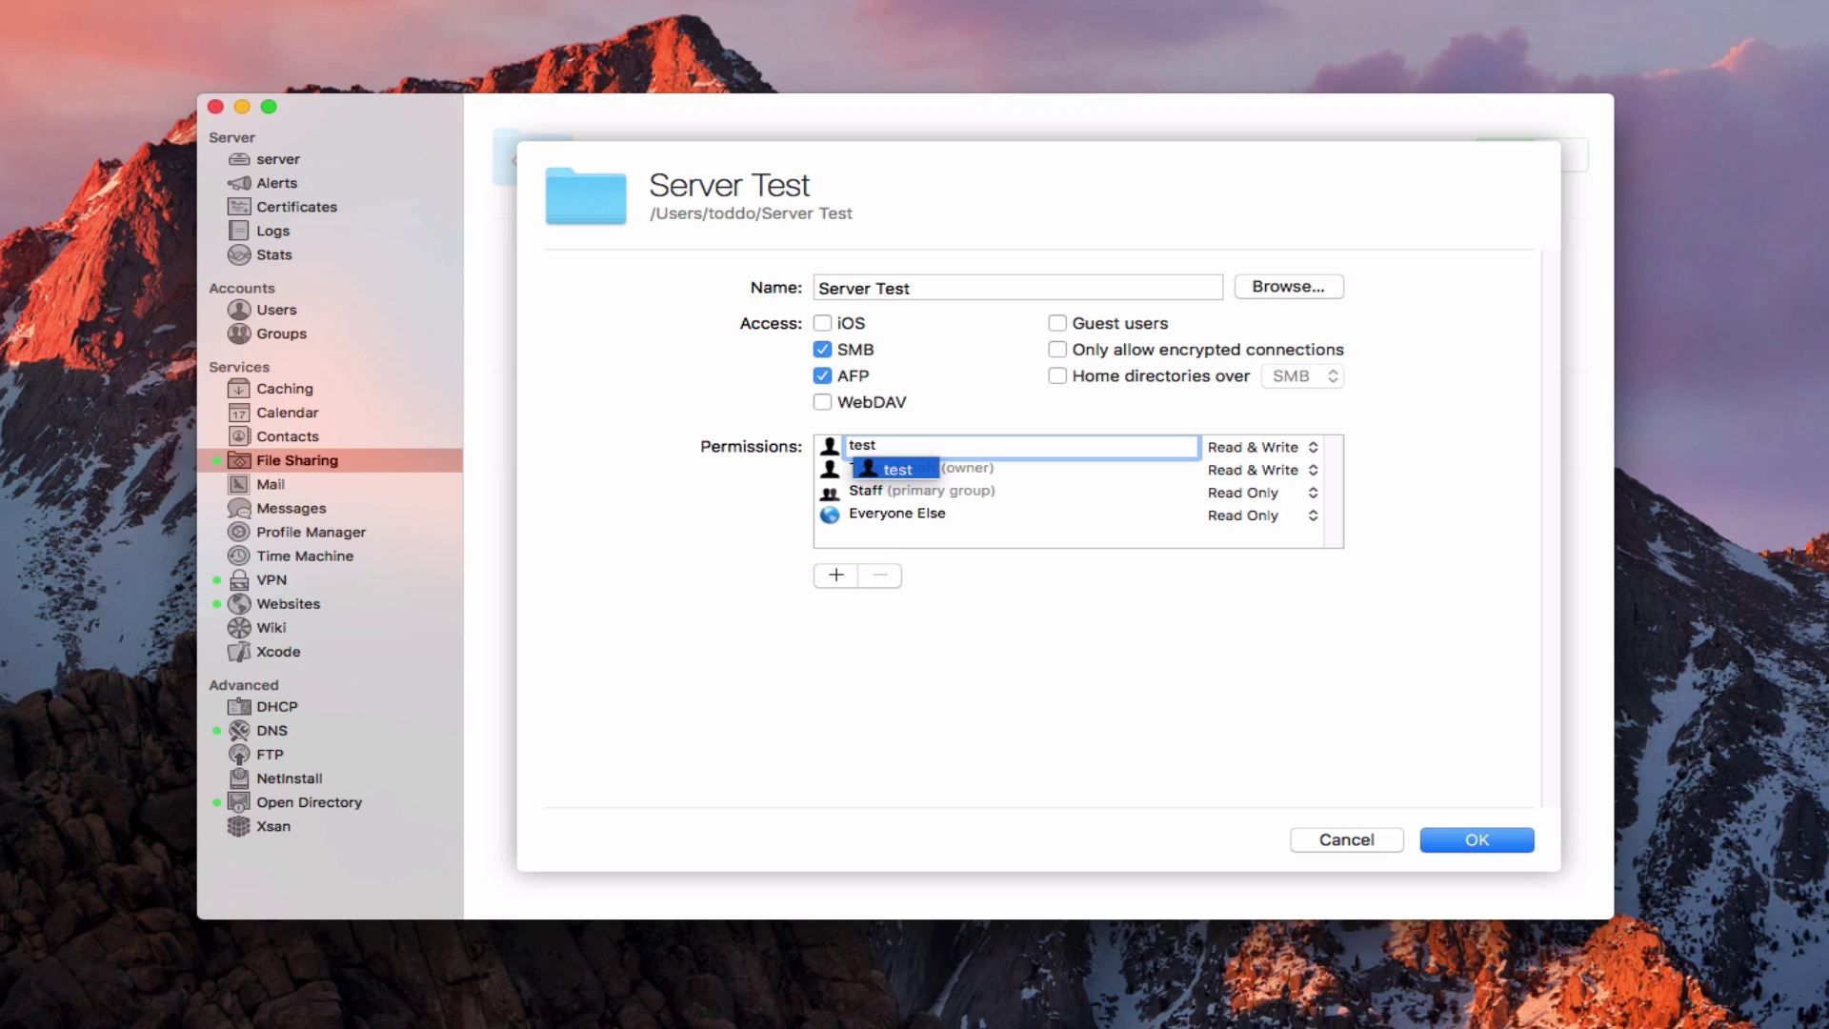
click(901, 470)
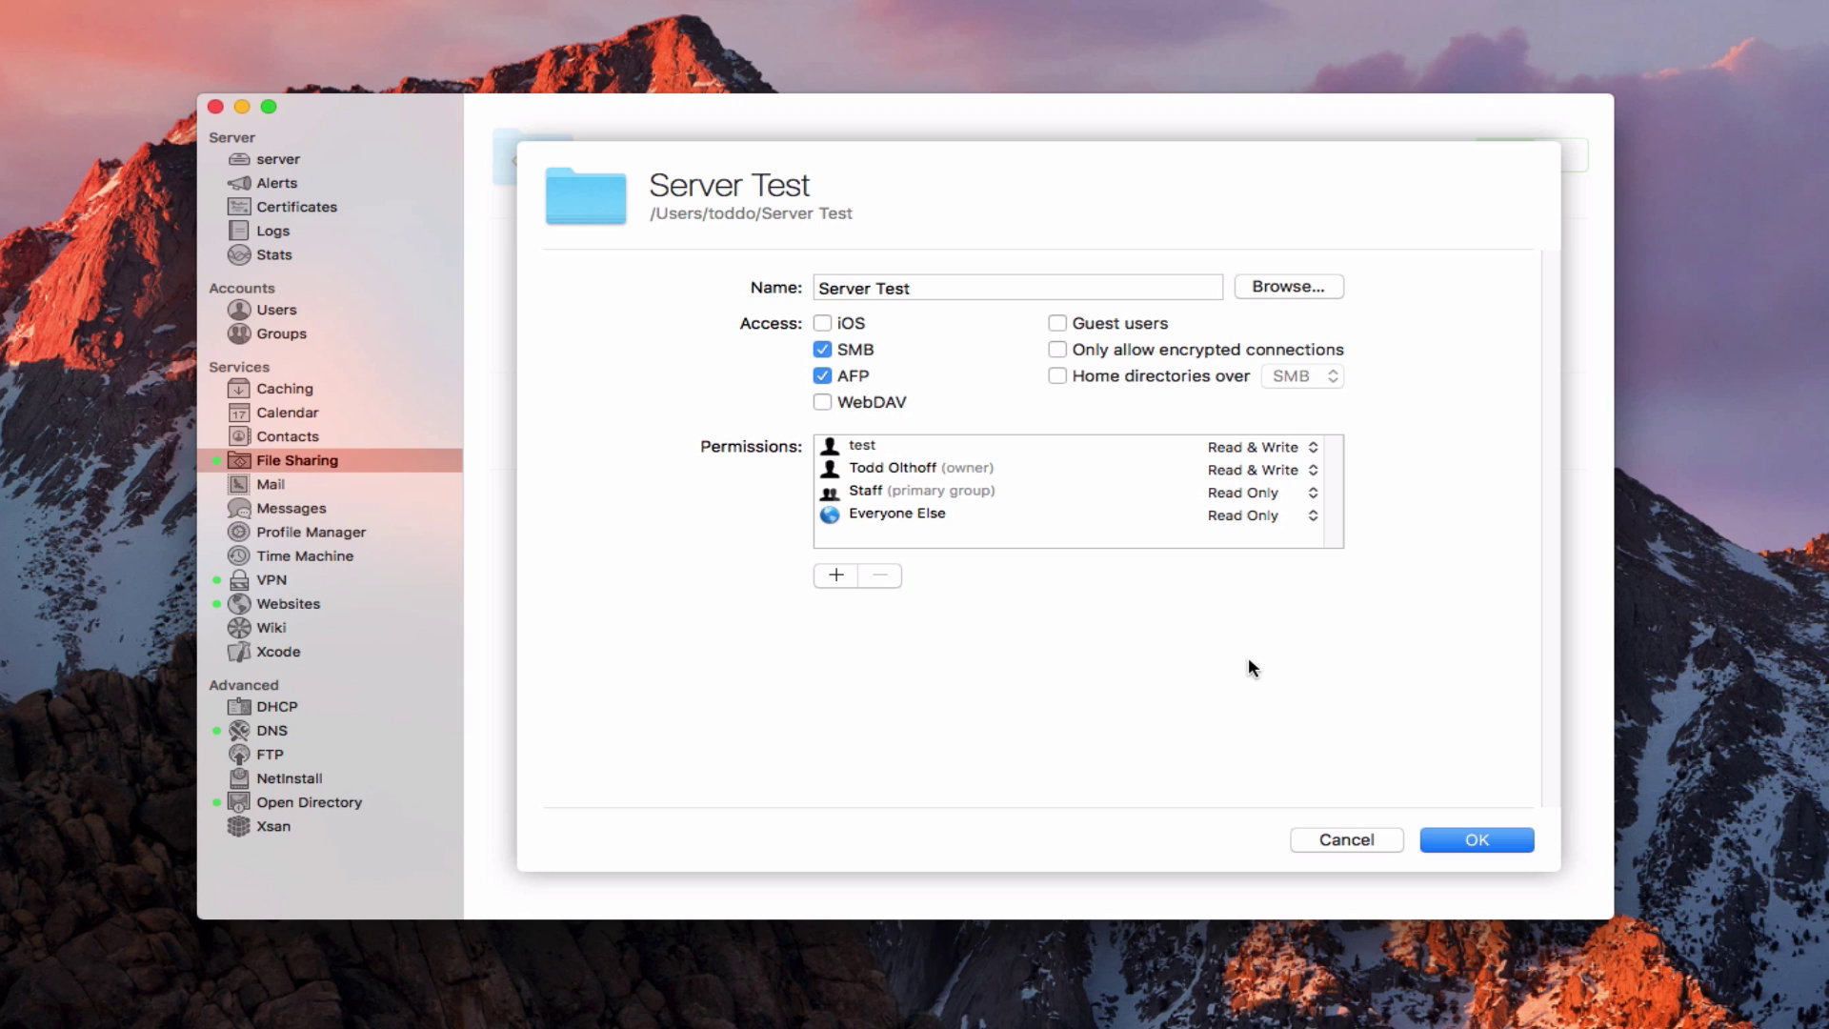
- Keep test's access level at Read & Write
click(1314, 447)
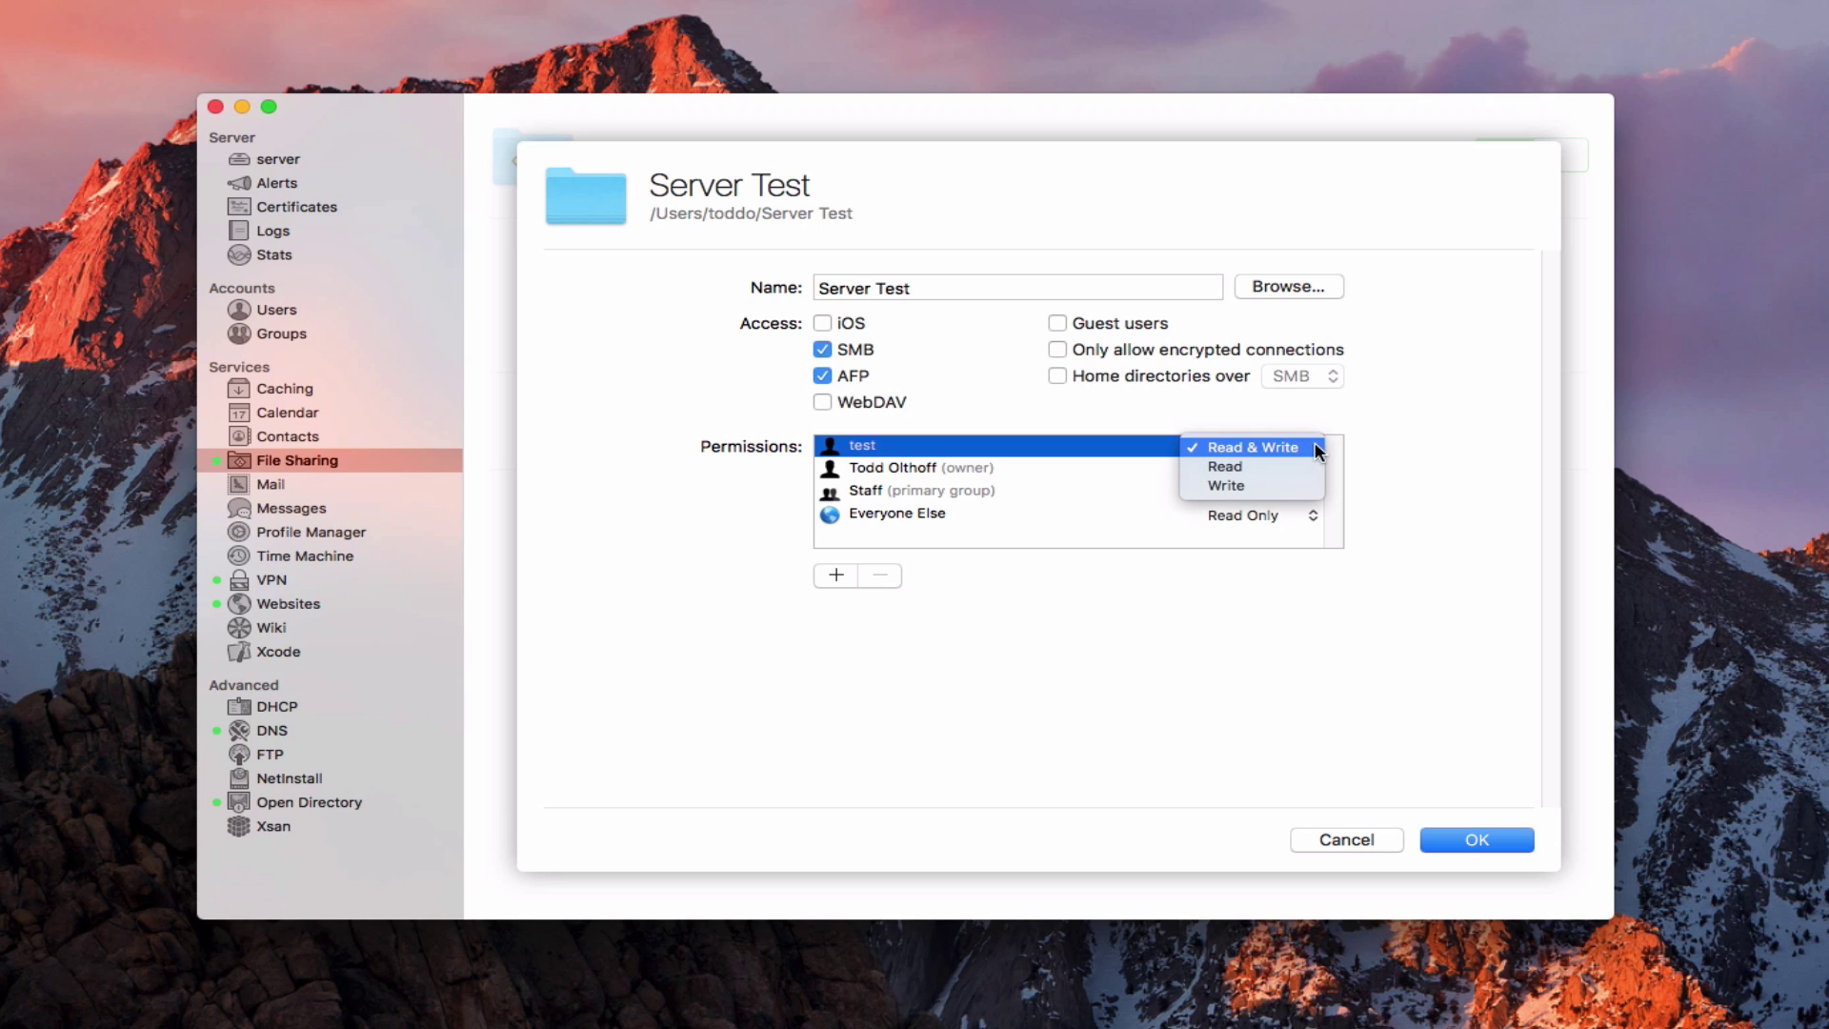
click(1416, 463)
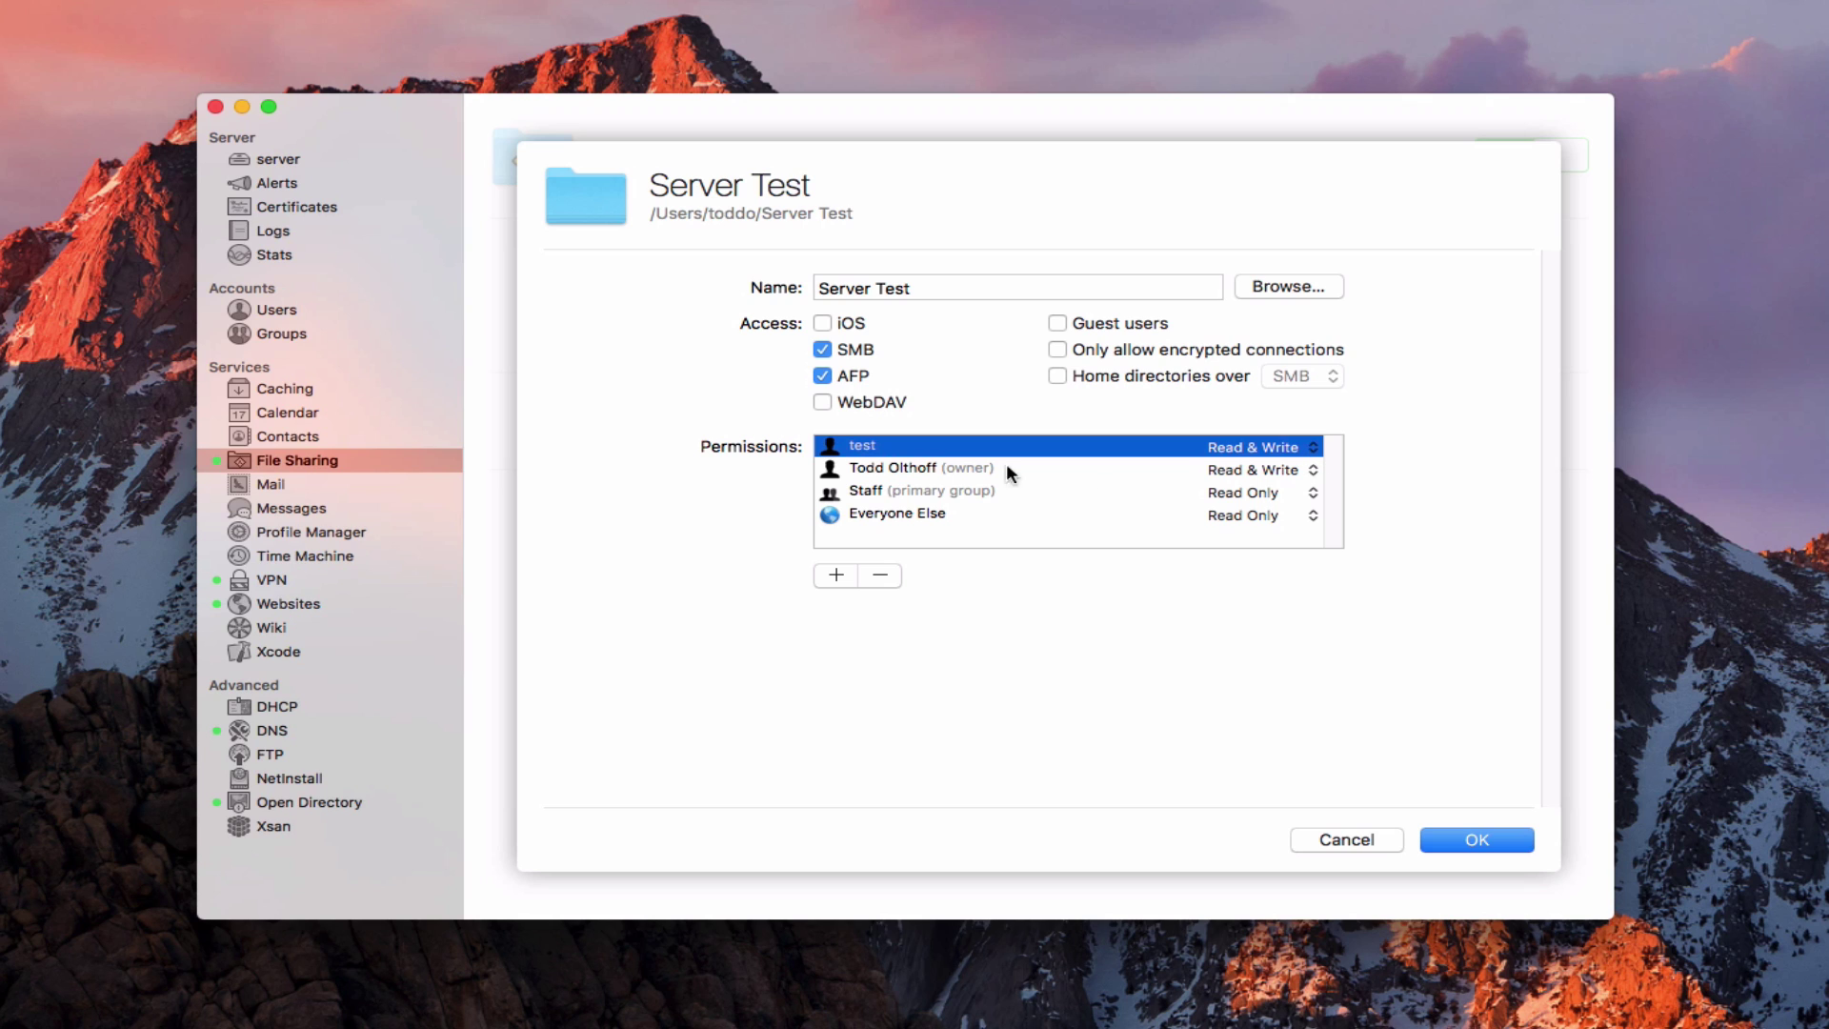
click(1317, 451)
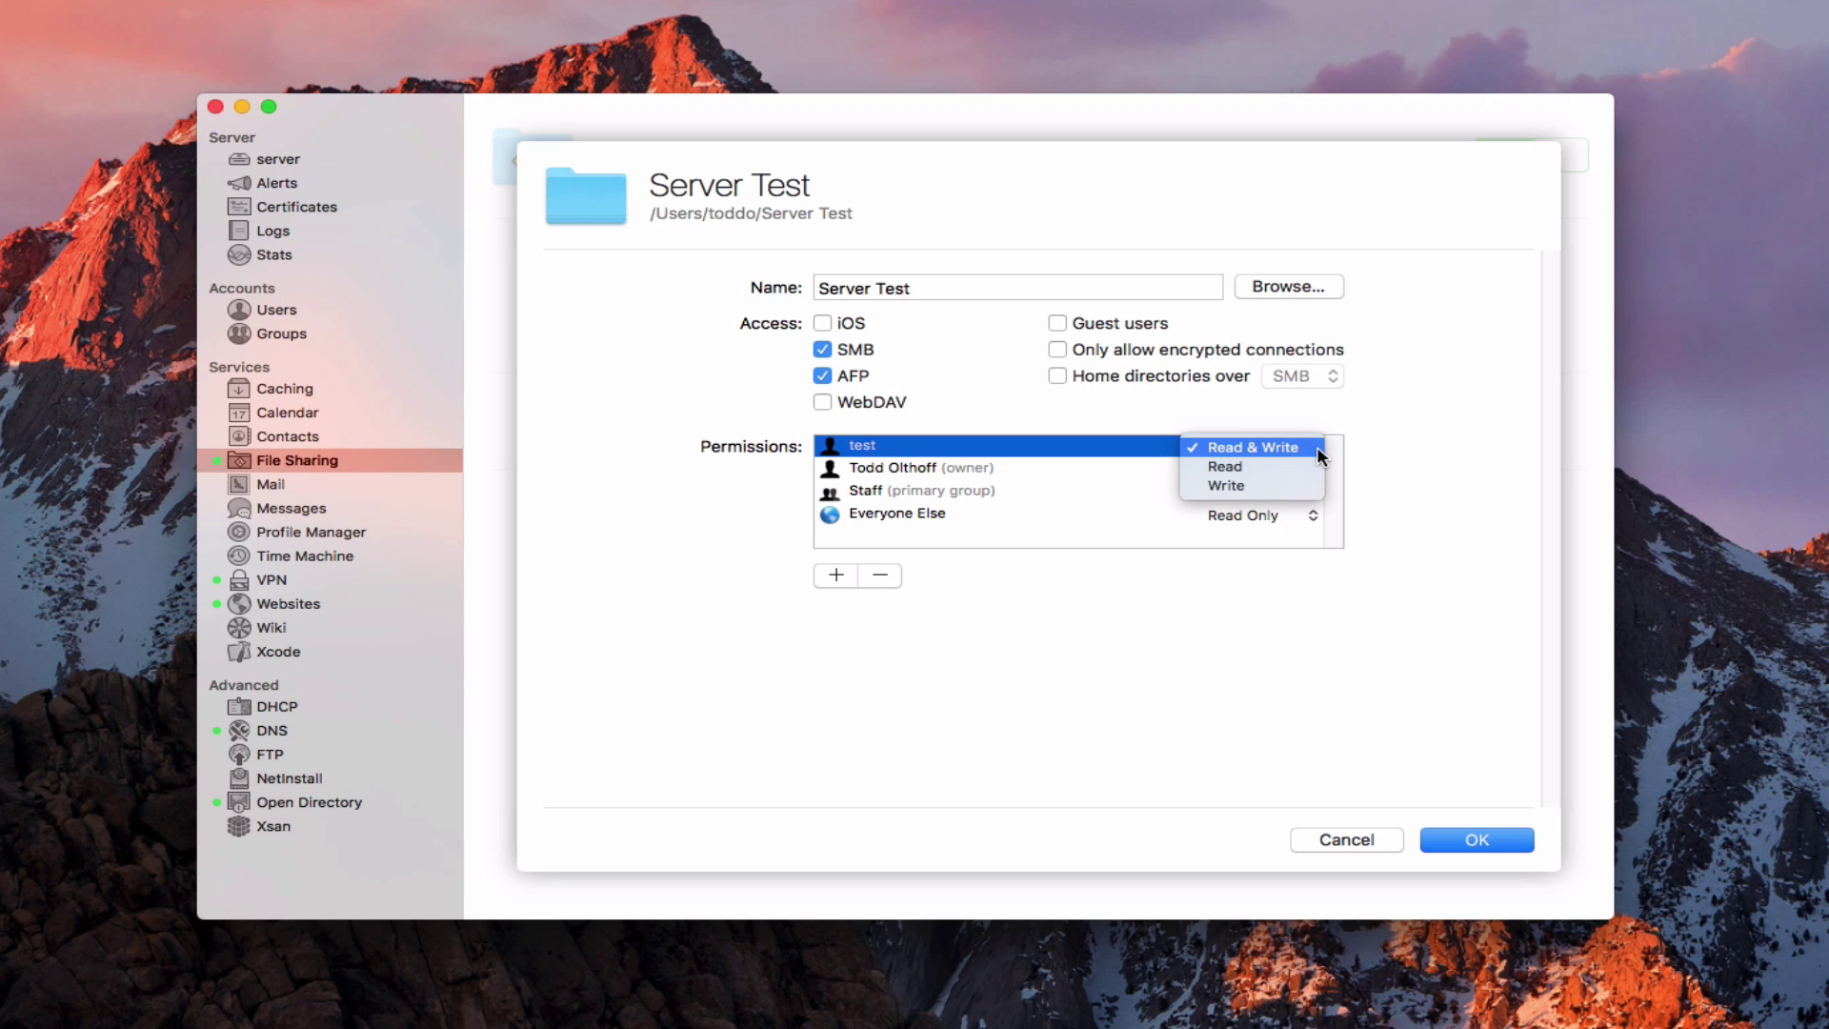
click(1397, 448)
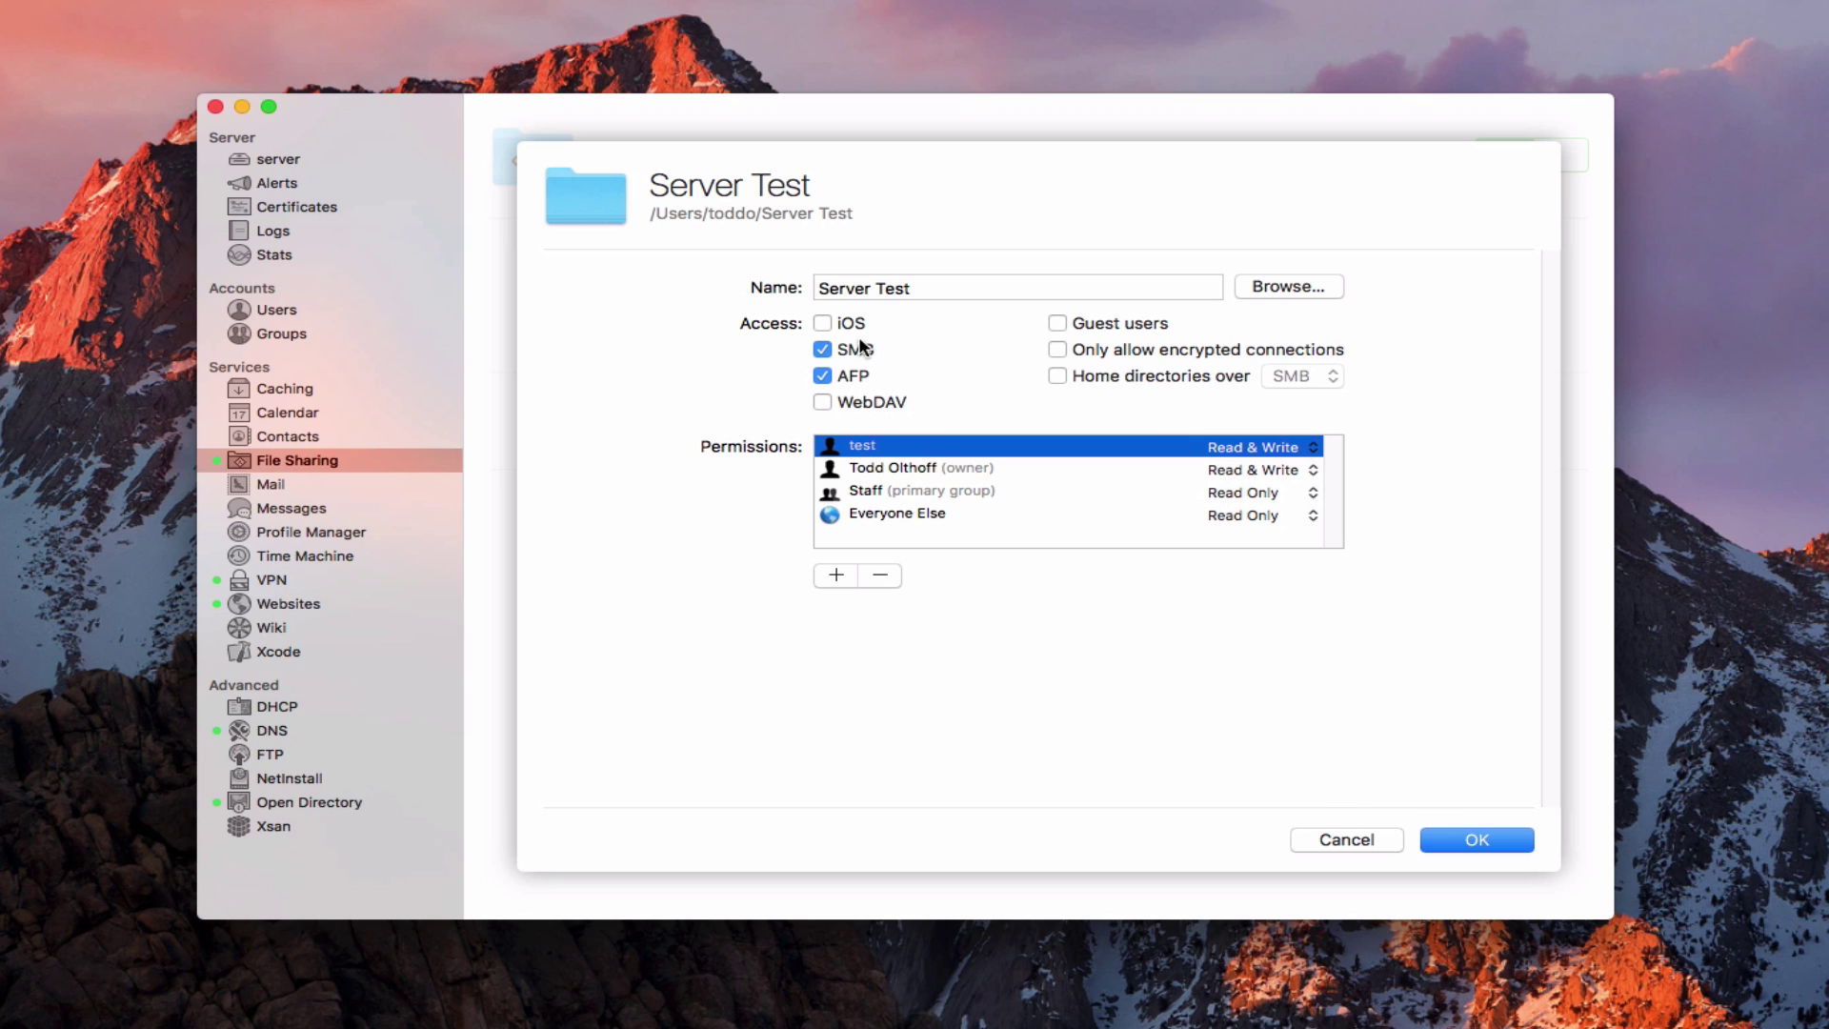
- Save the permissions, reopen Server Test to confirm test has Read & Write, then close it
click(1464, 838)
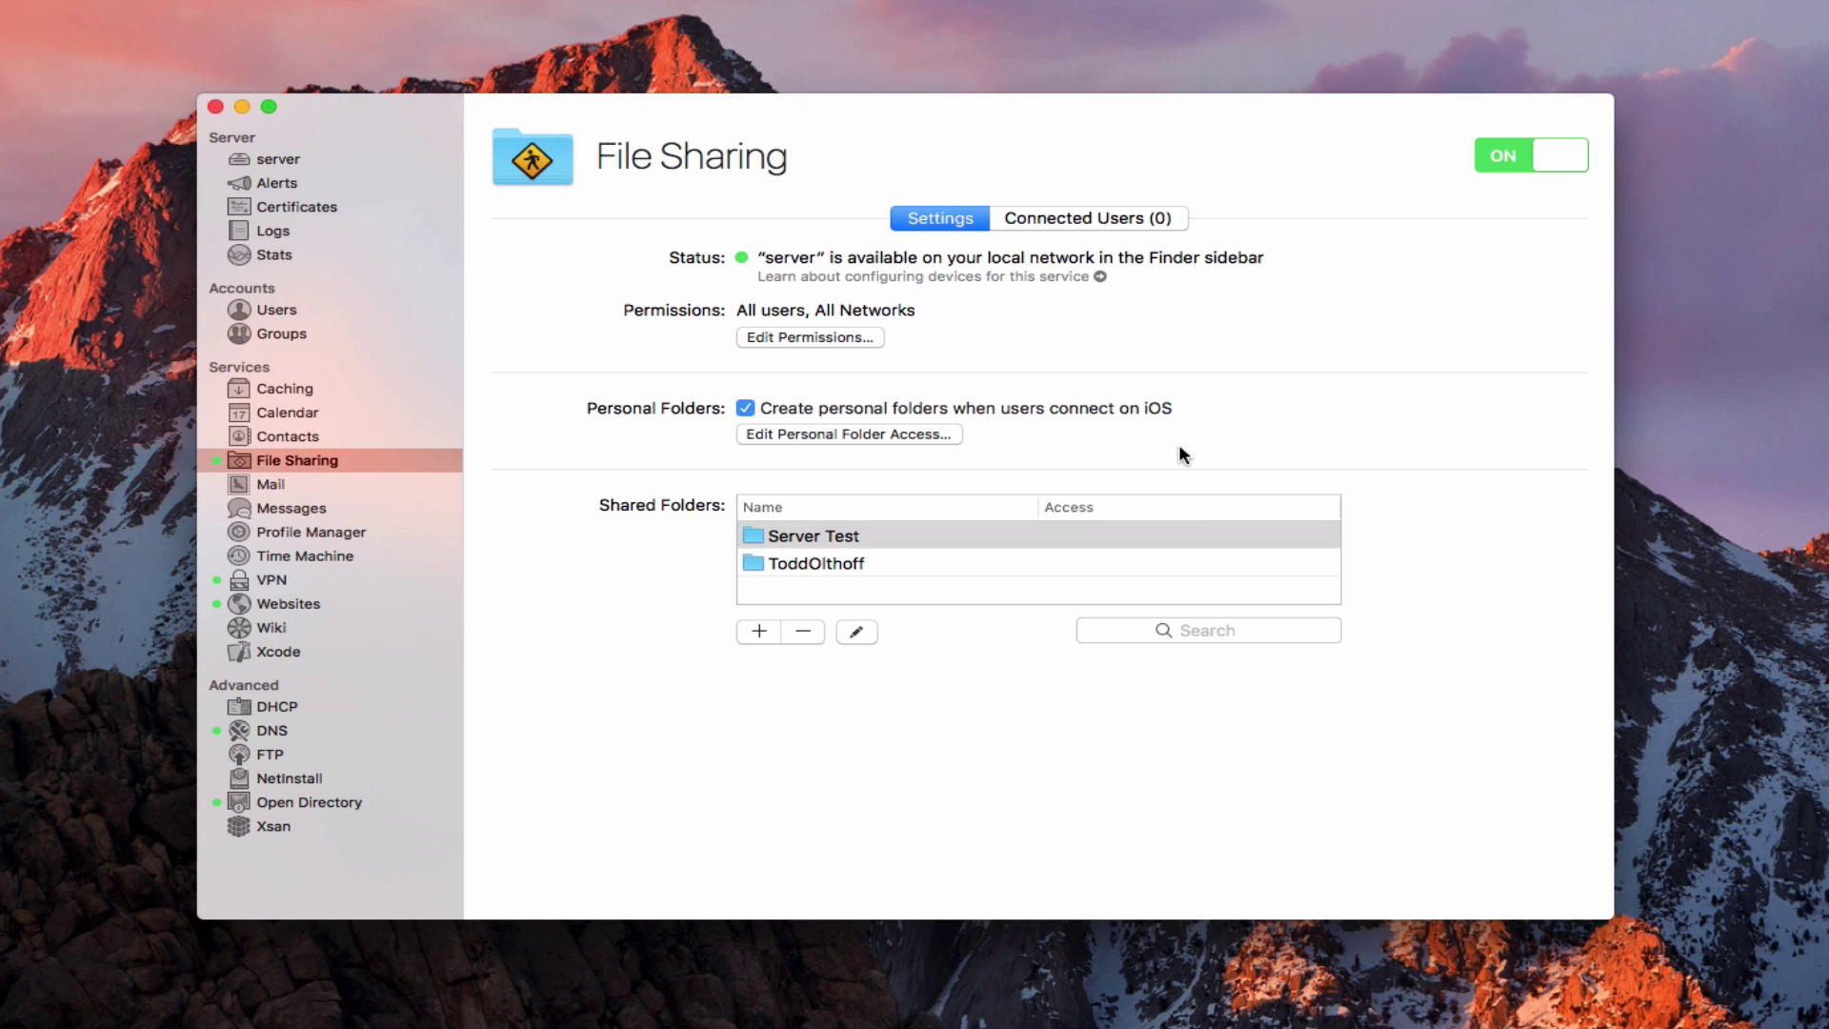
click(791, 539)
click(859, 632)
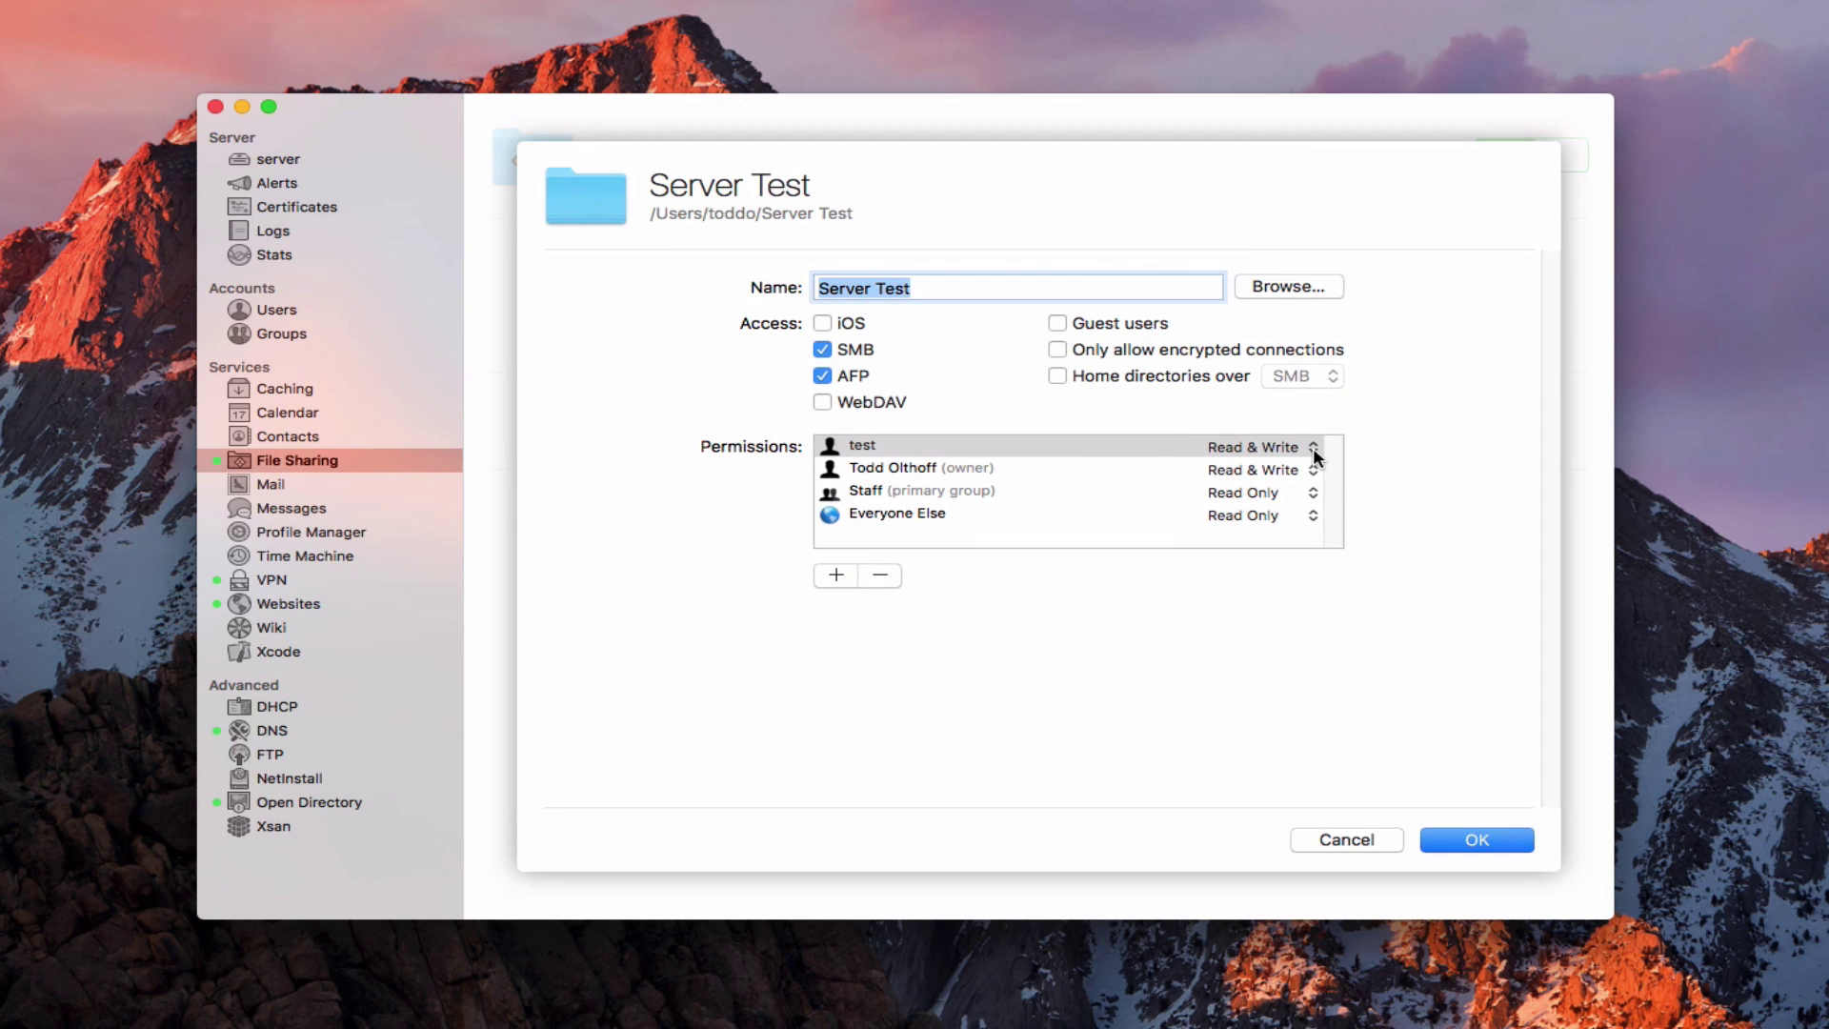
click(1313, 448)
click(1427, 460)
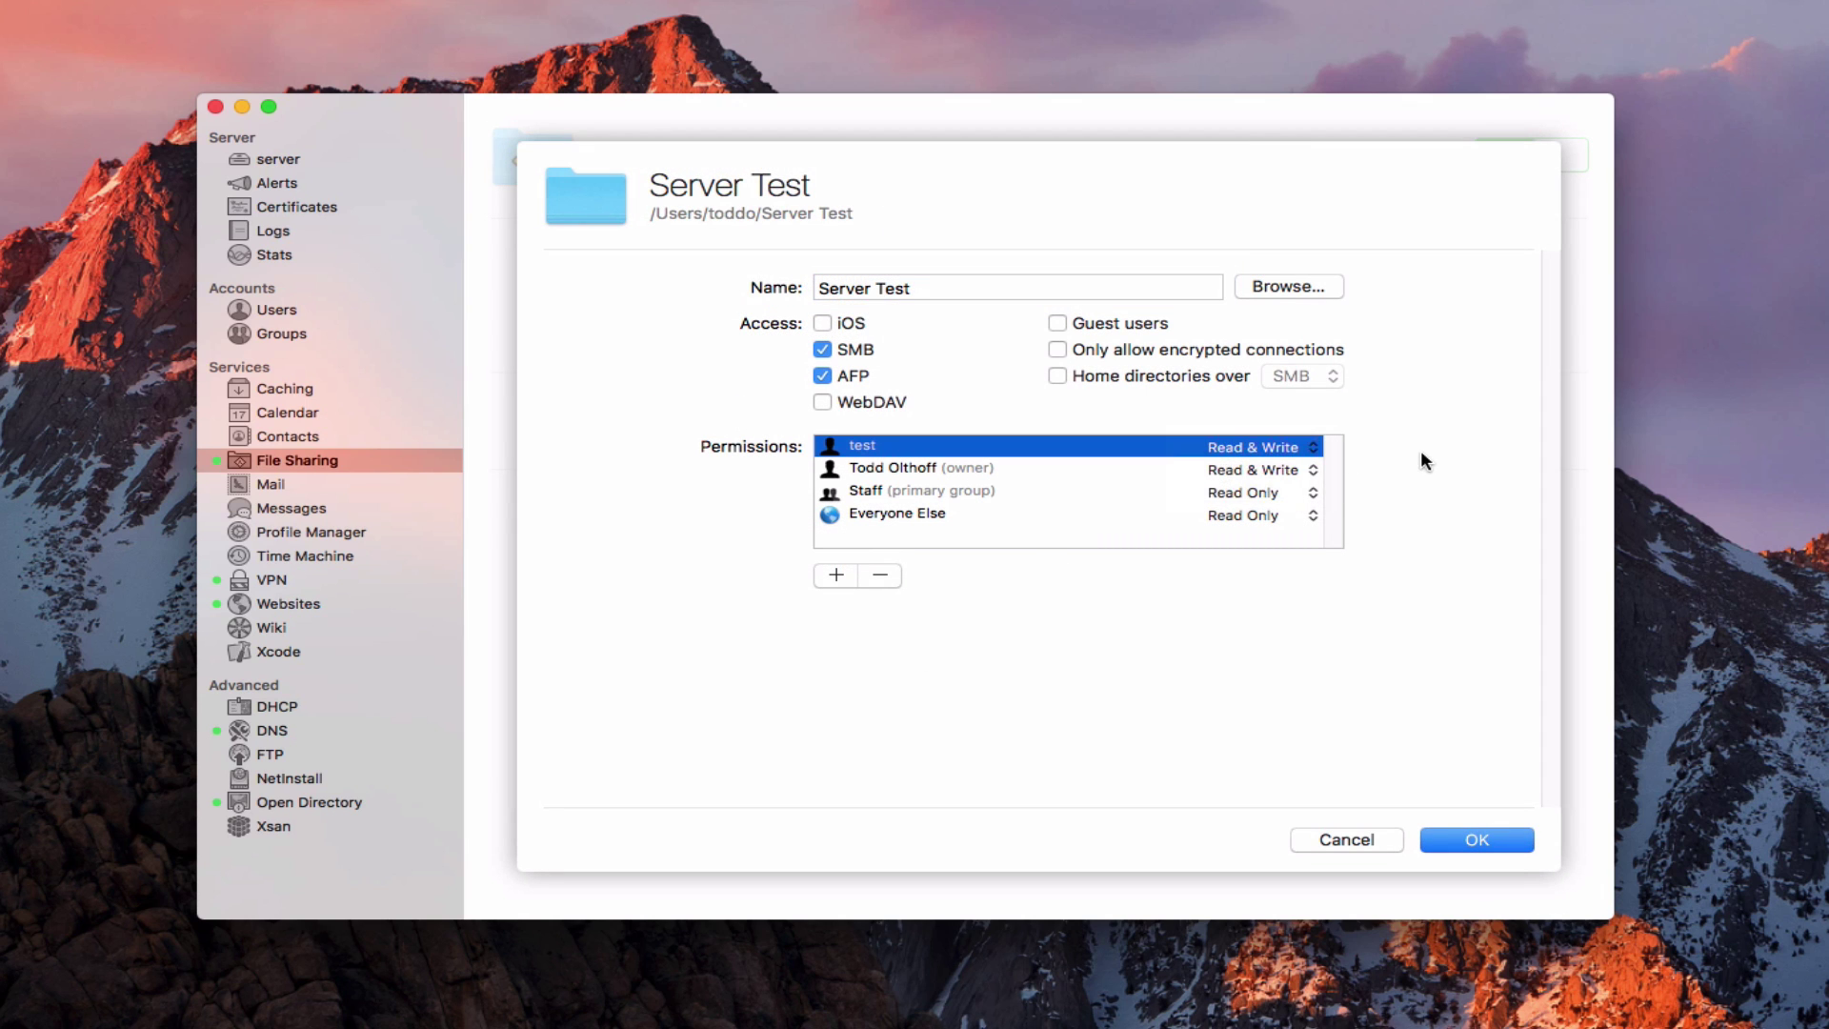
click(1355, 843)
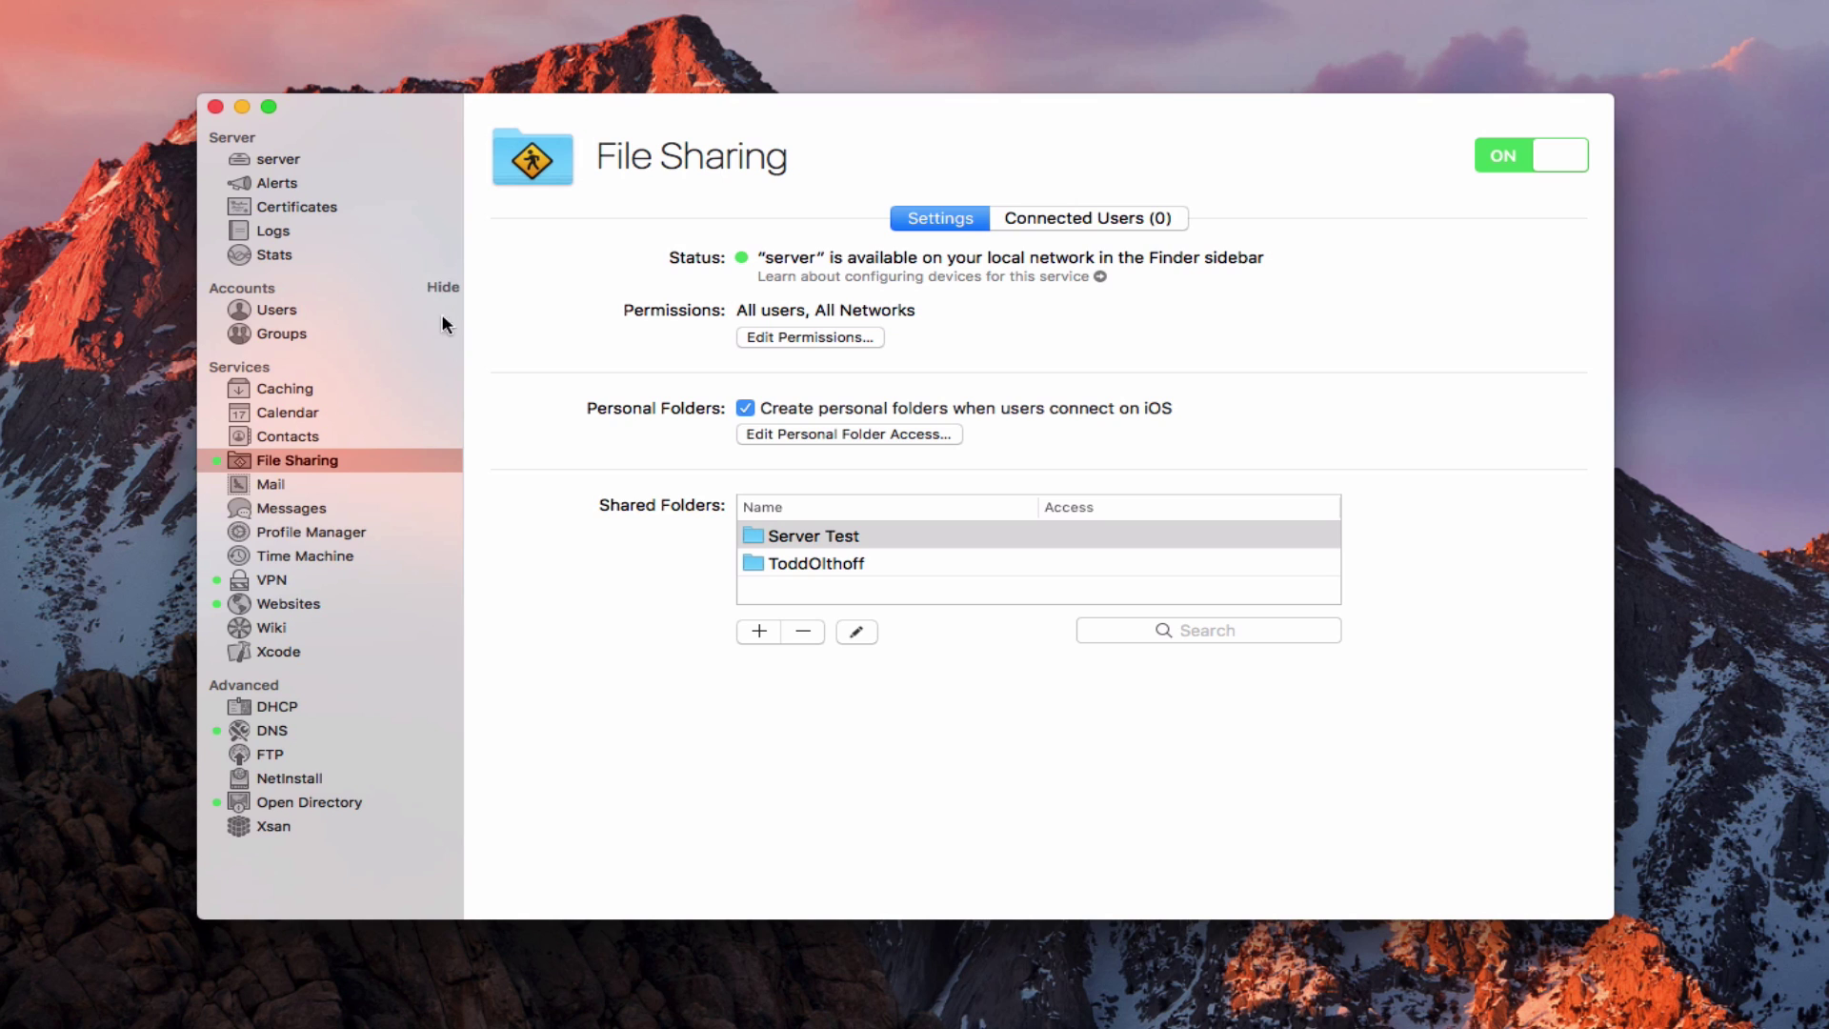
- Select the Server Test folder in the server's Storage browser and bring up its action menu
click(273, 160)
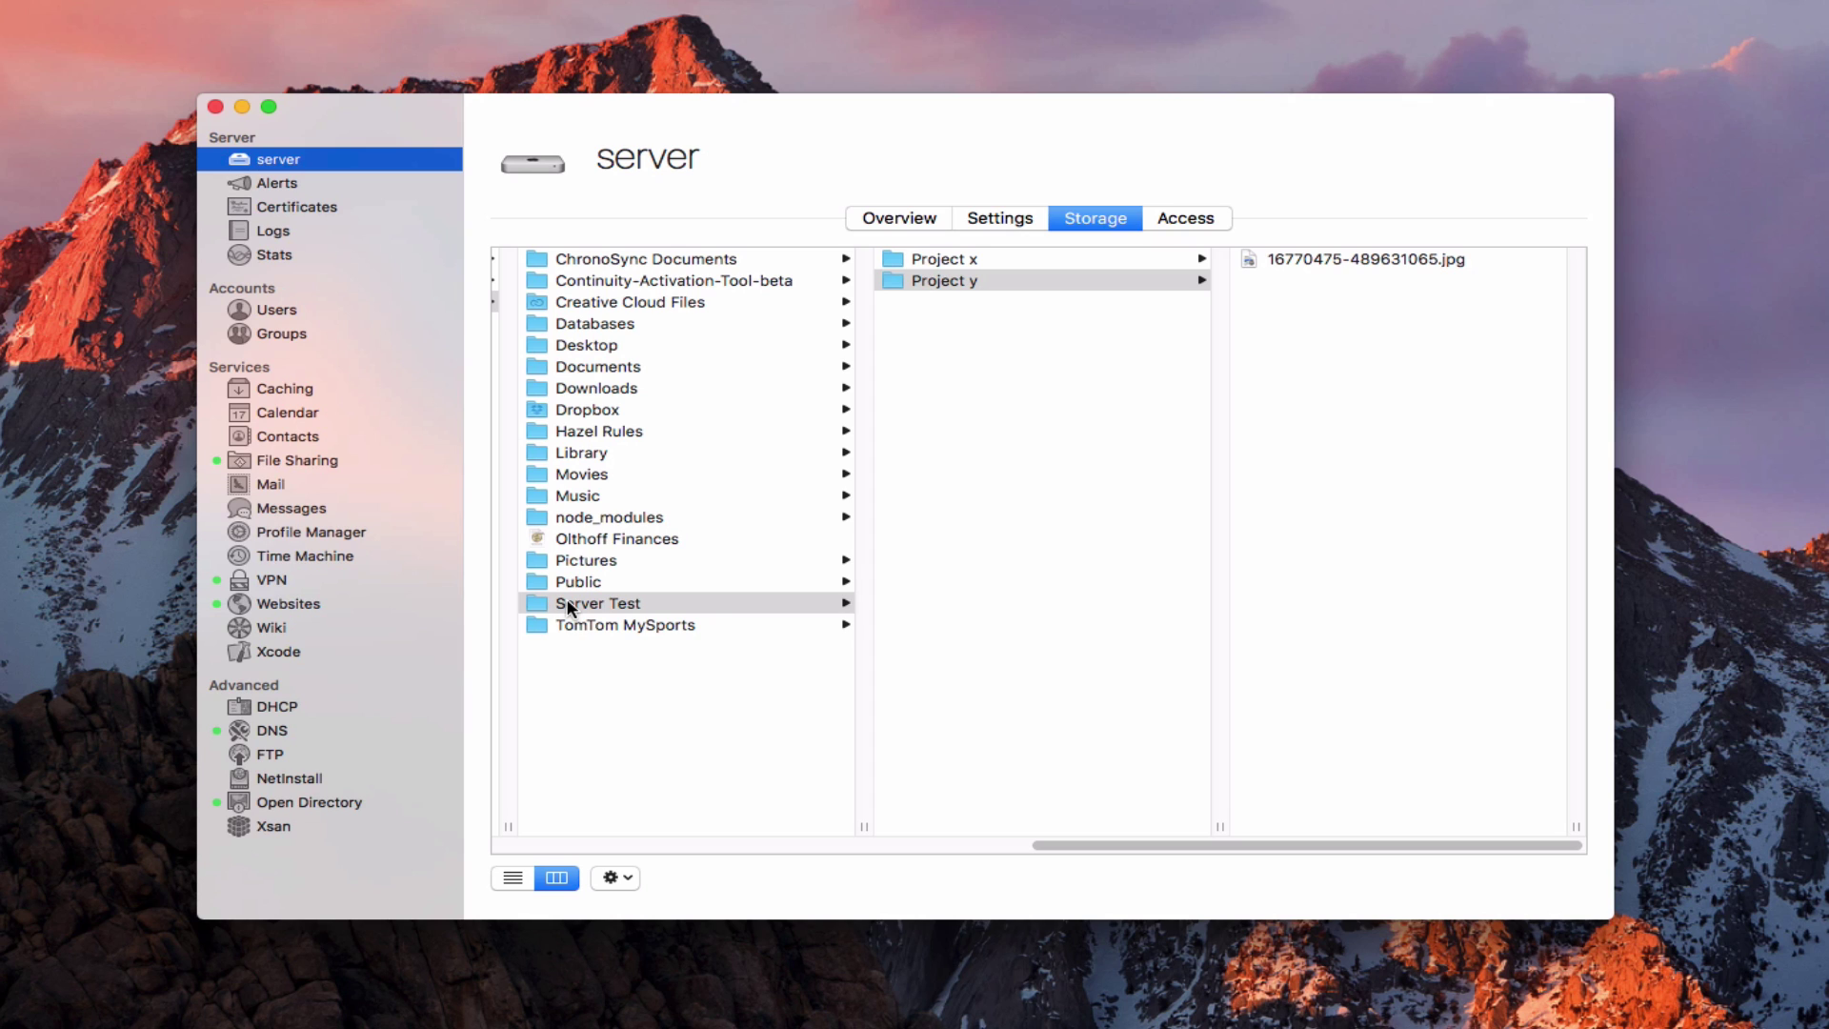
click(539, 607)
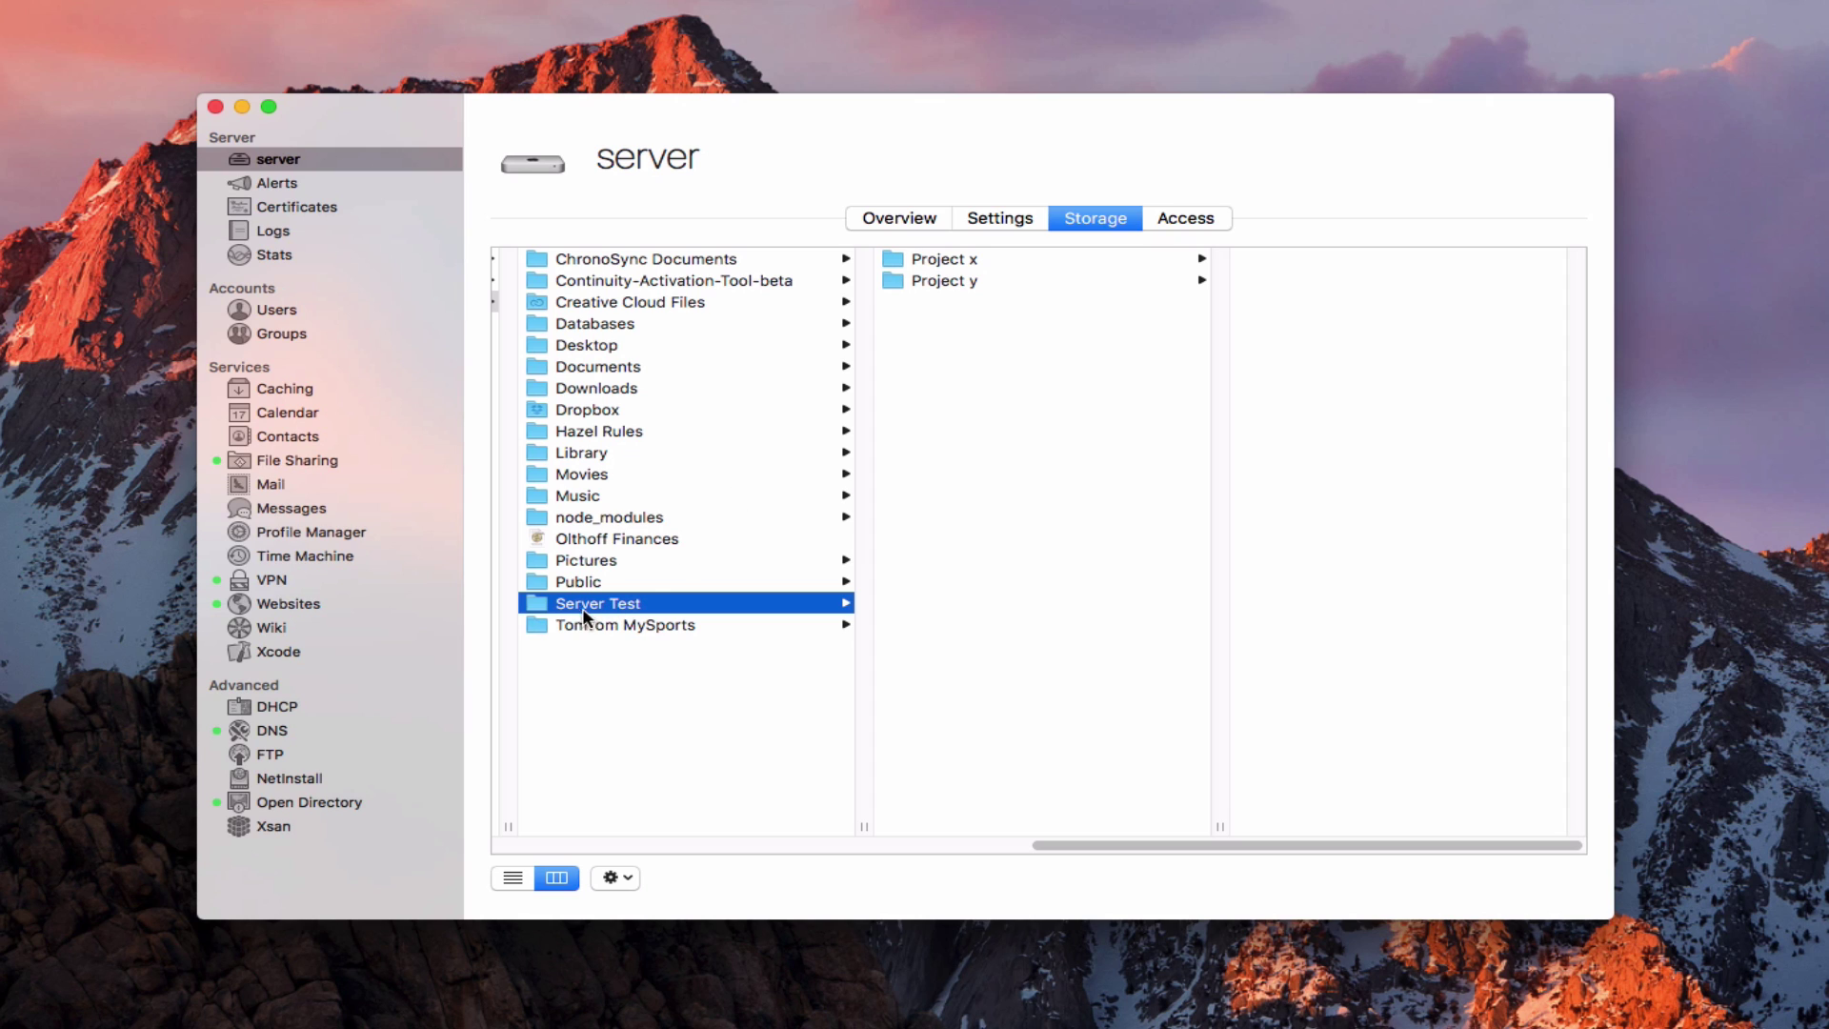
click(617, 878)
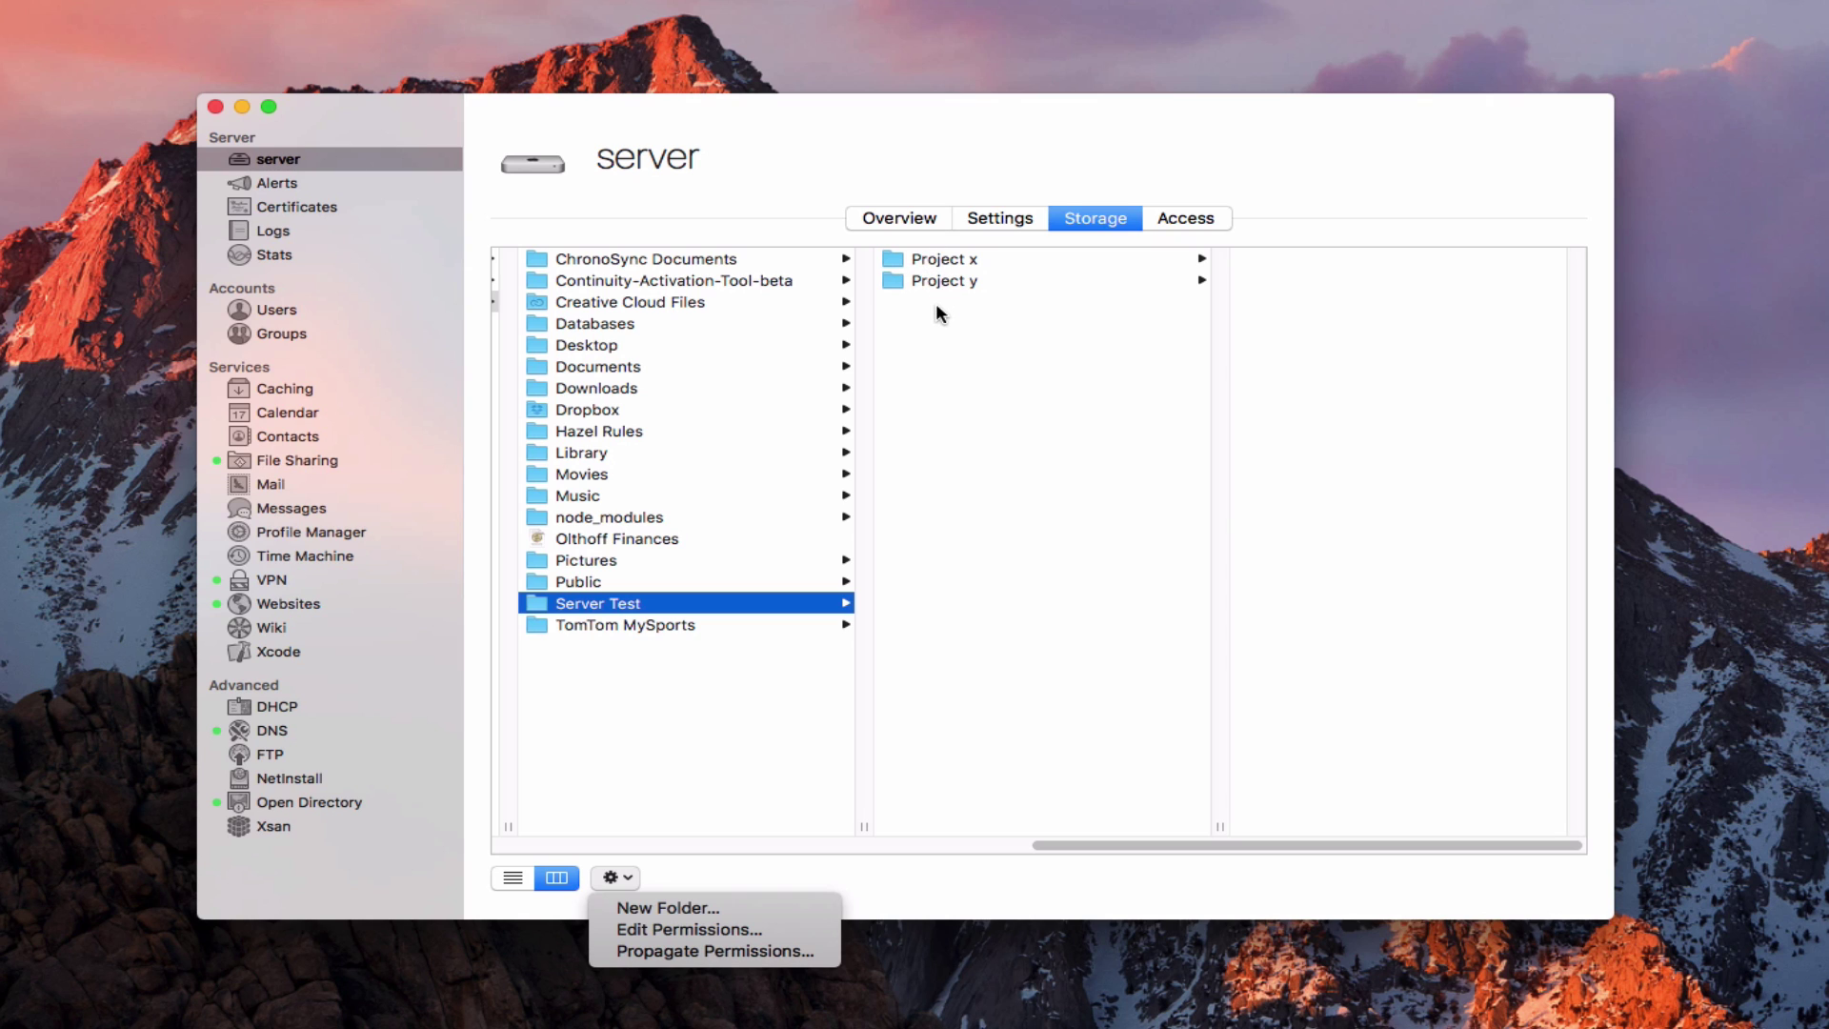
- Open Server Test's detailed permissions, leave toddo unchanged, and expand test's permission groups
click(686, 931)
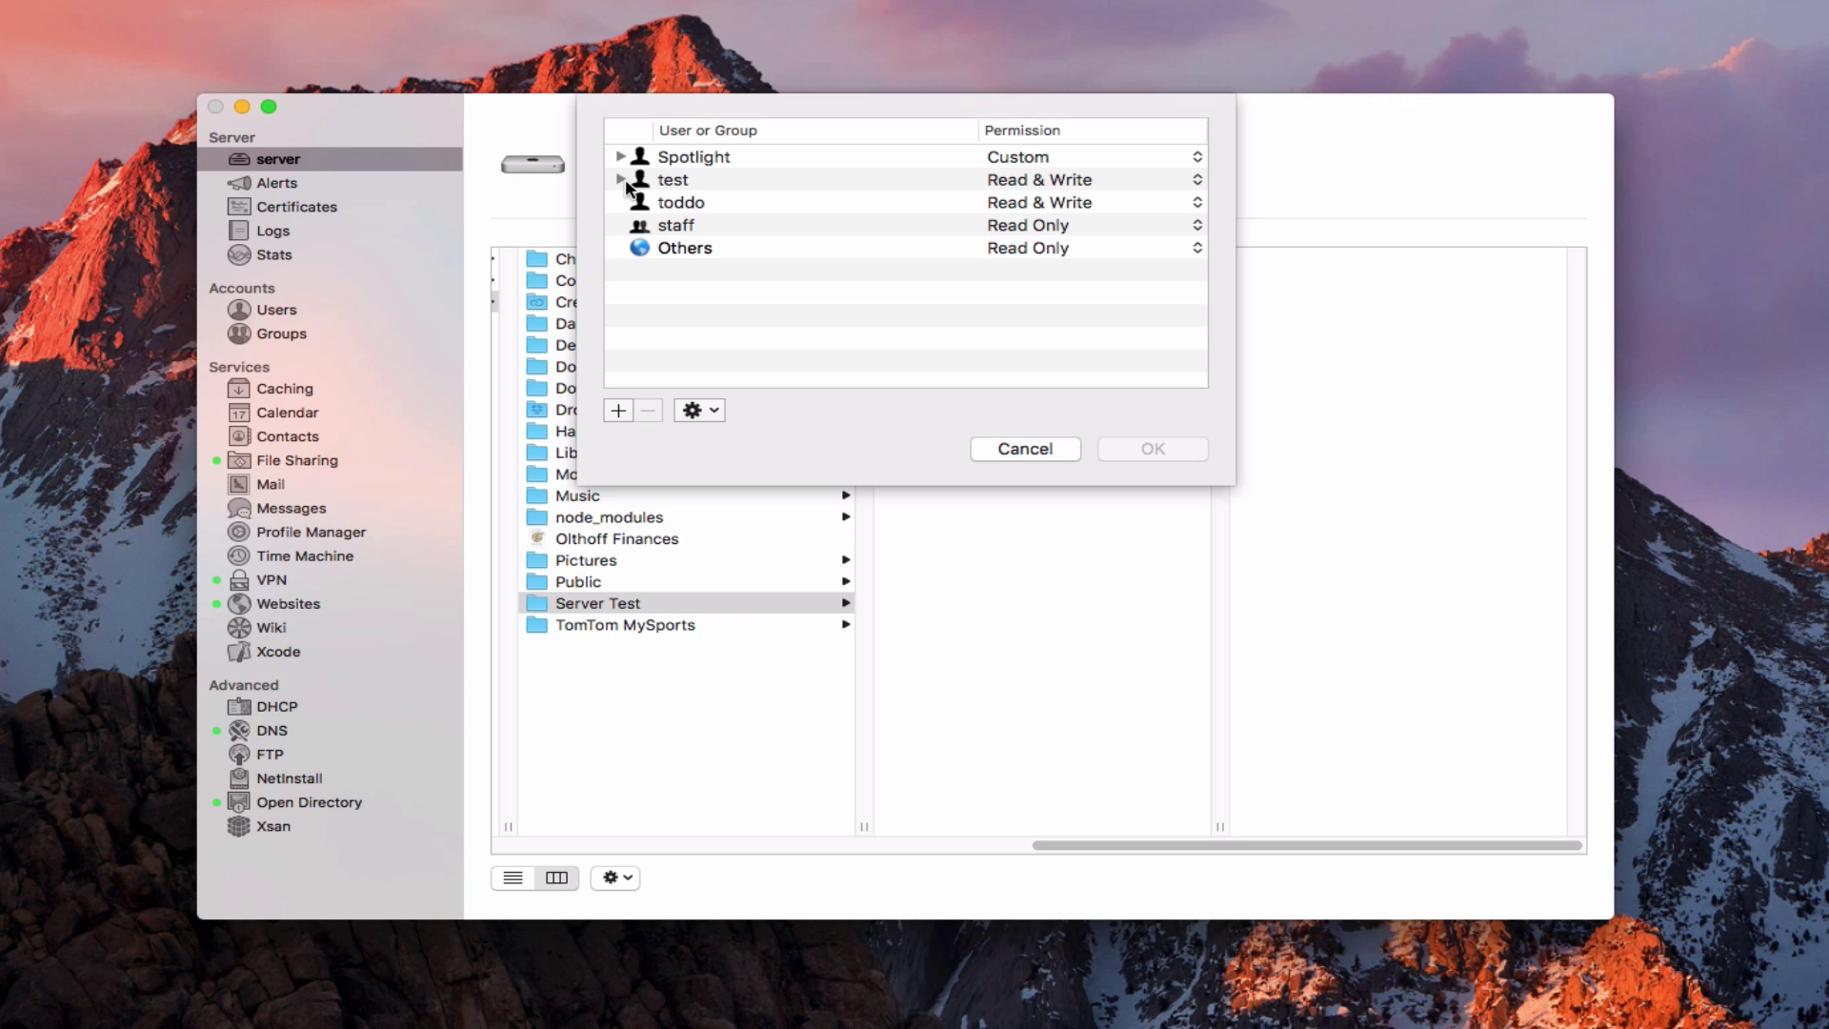
click(1197, 205)
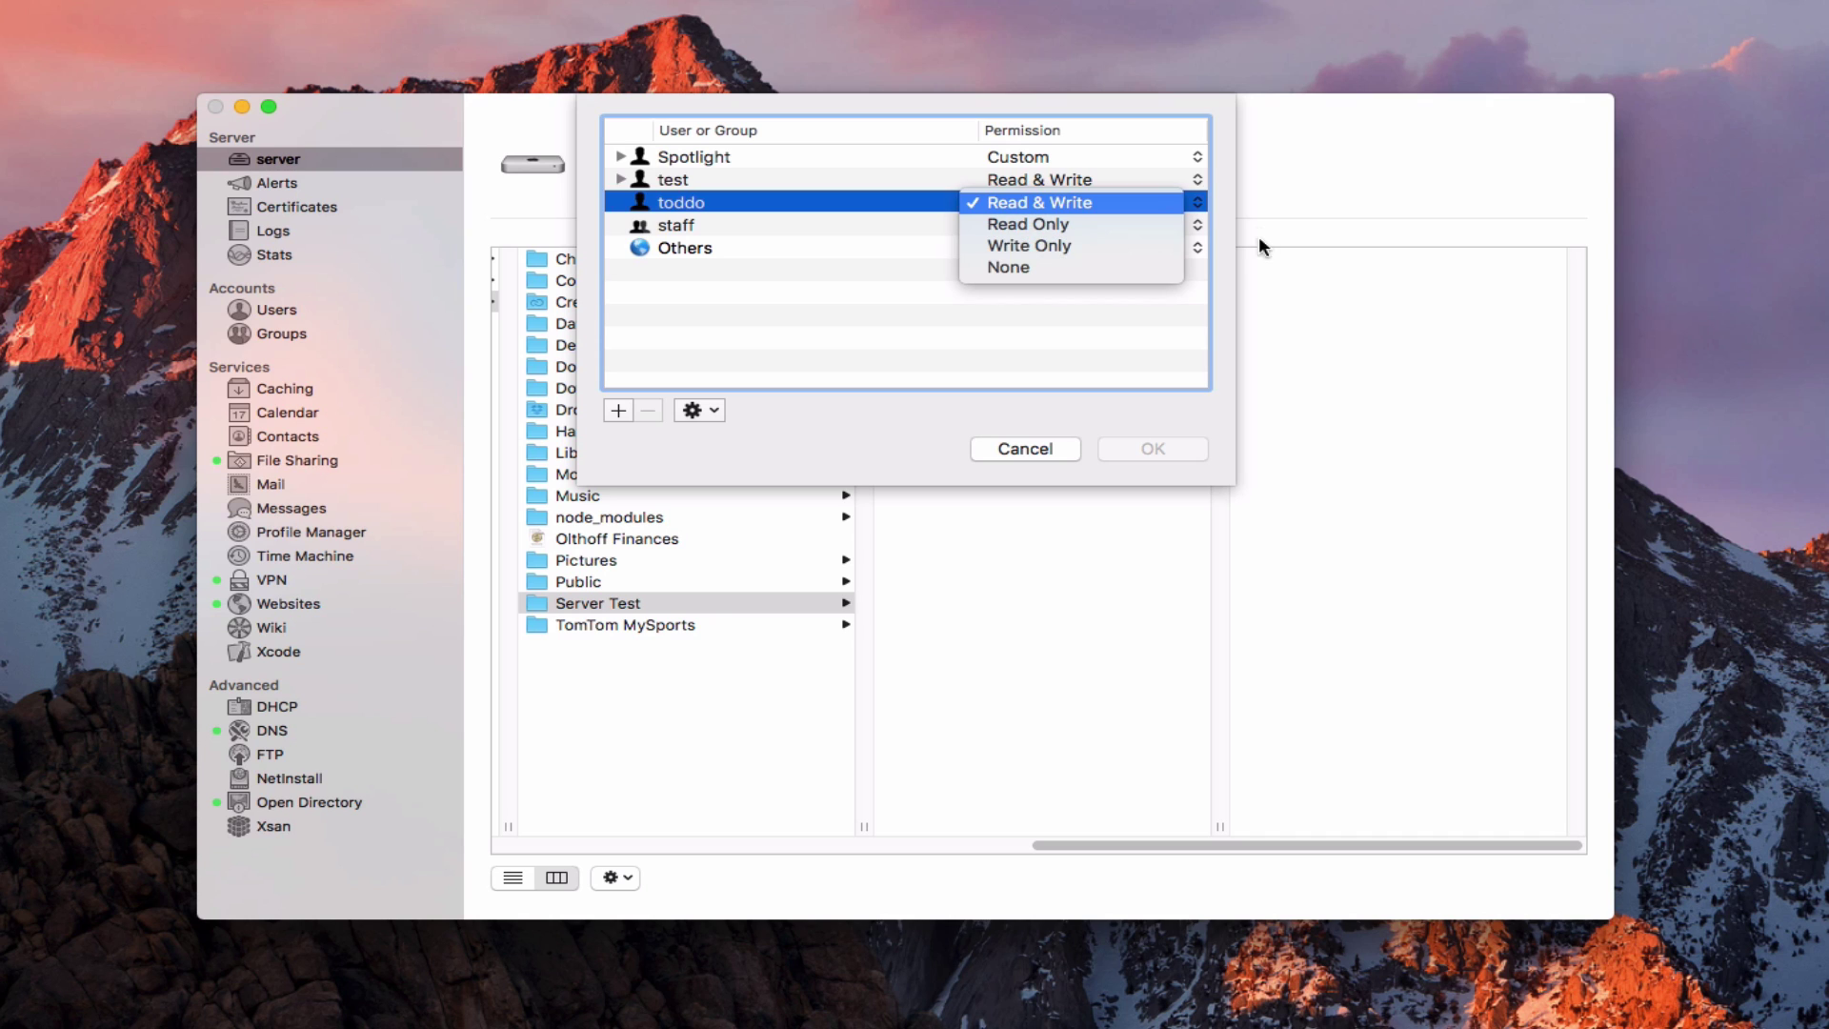
click(1098, 360)
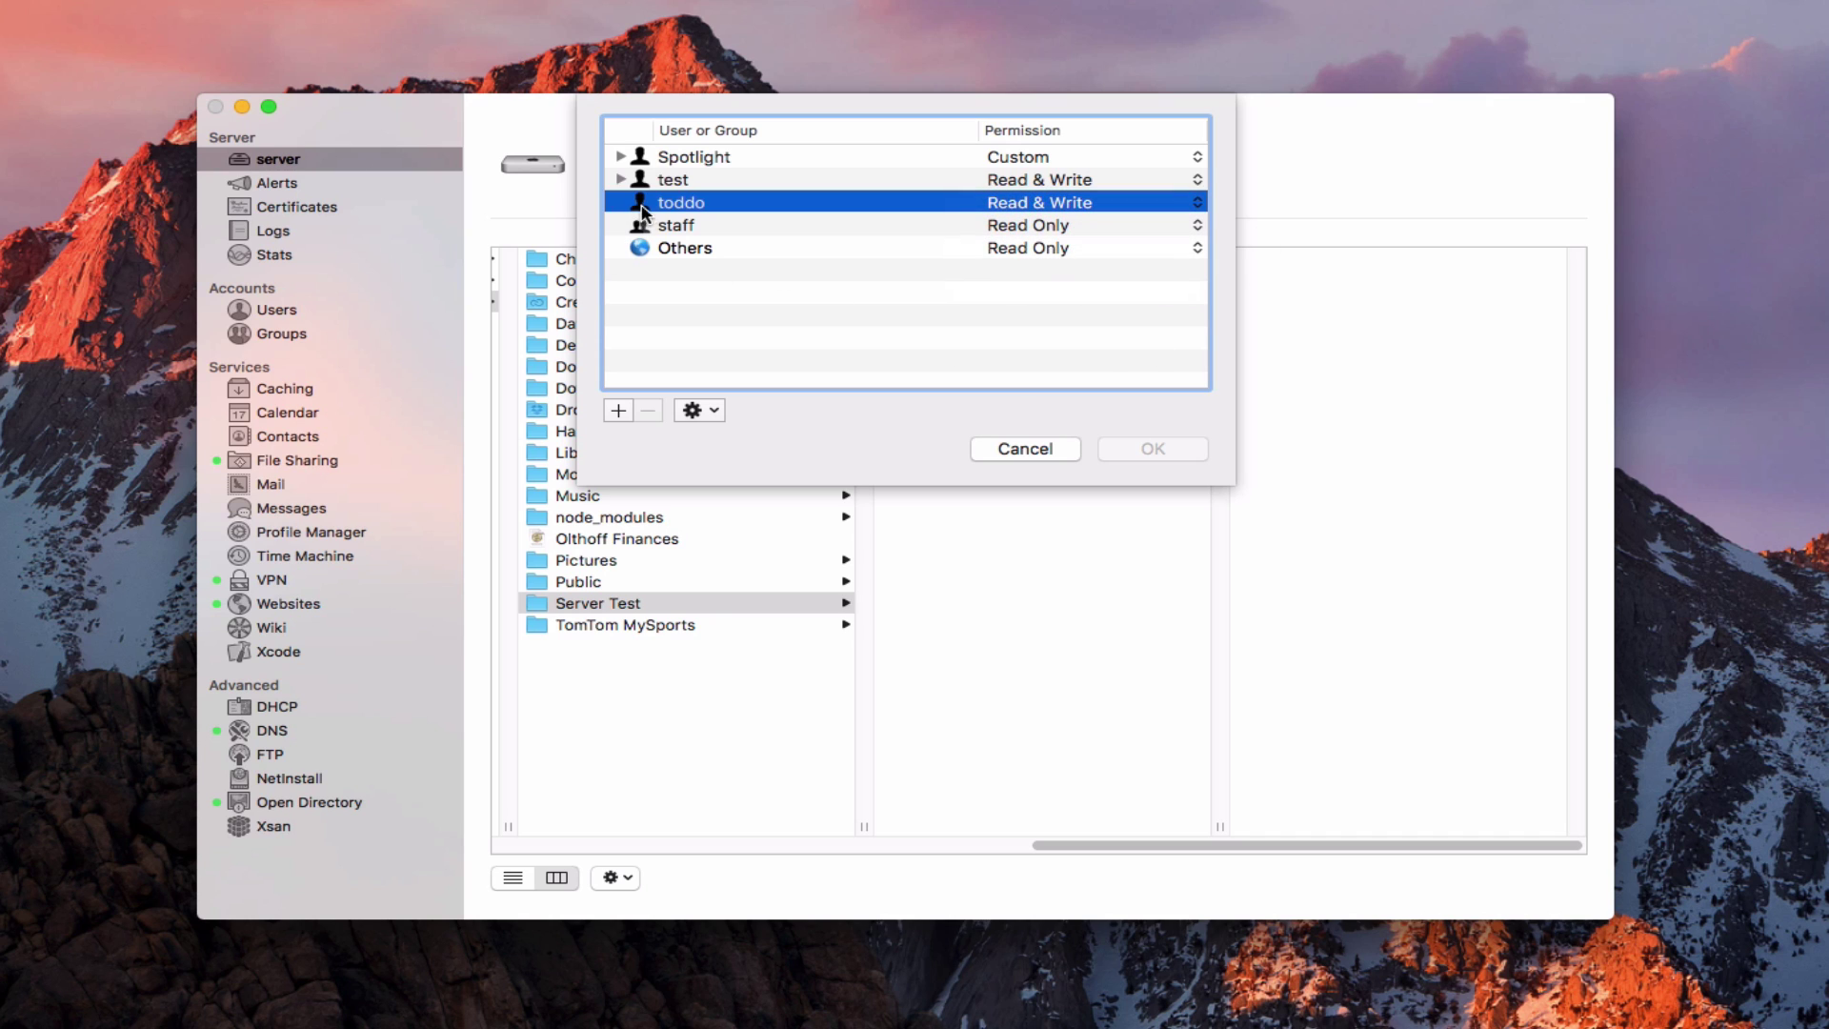
click(620, 180)
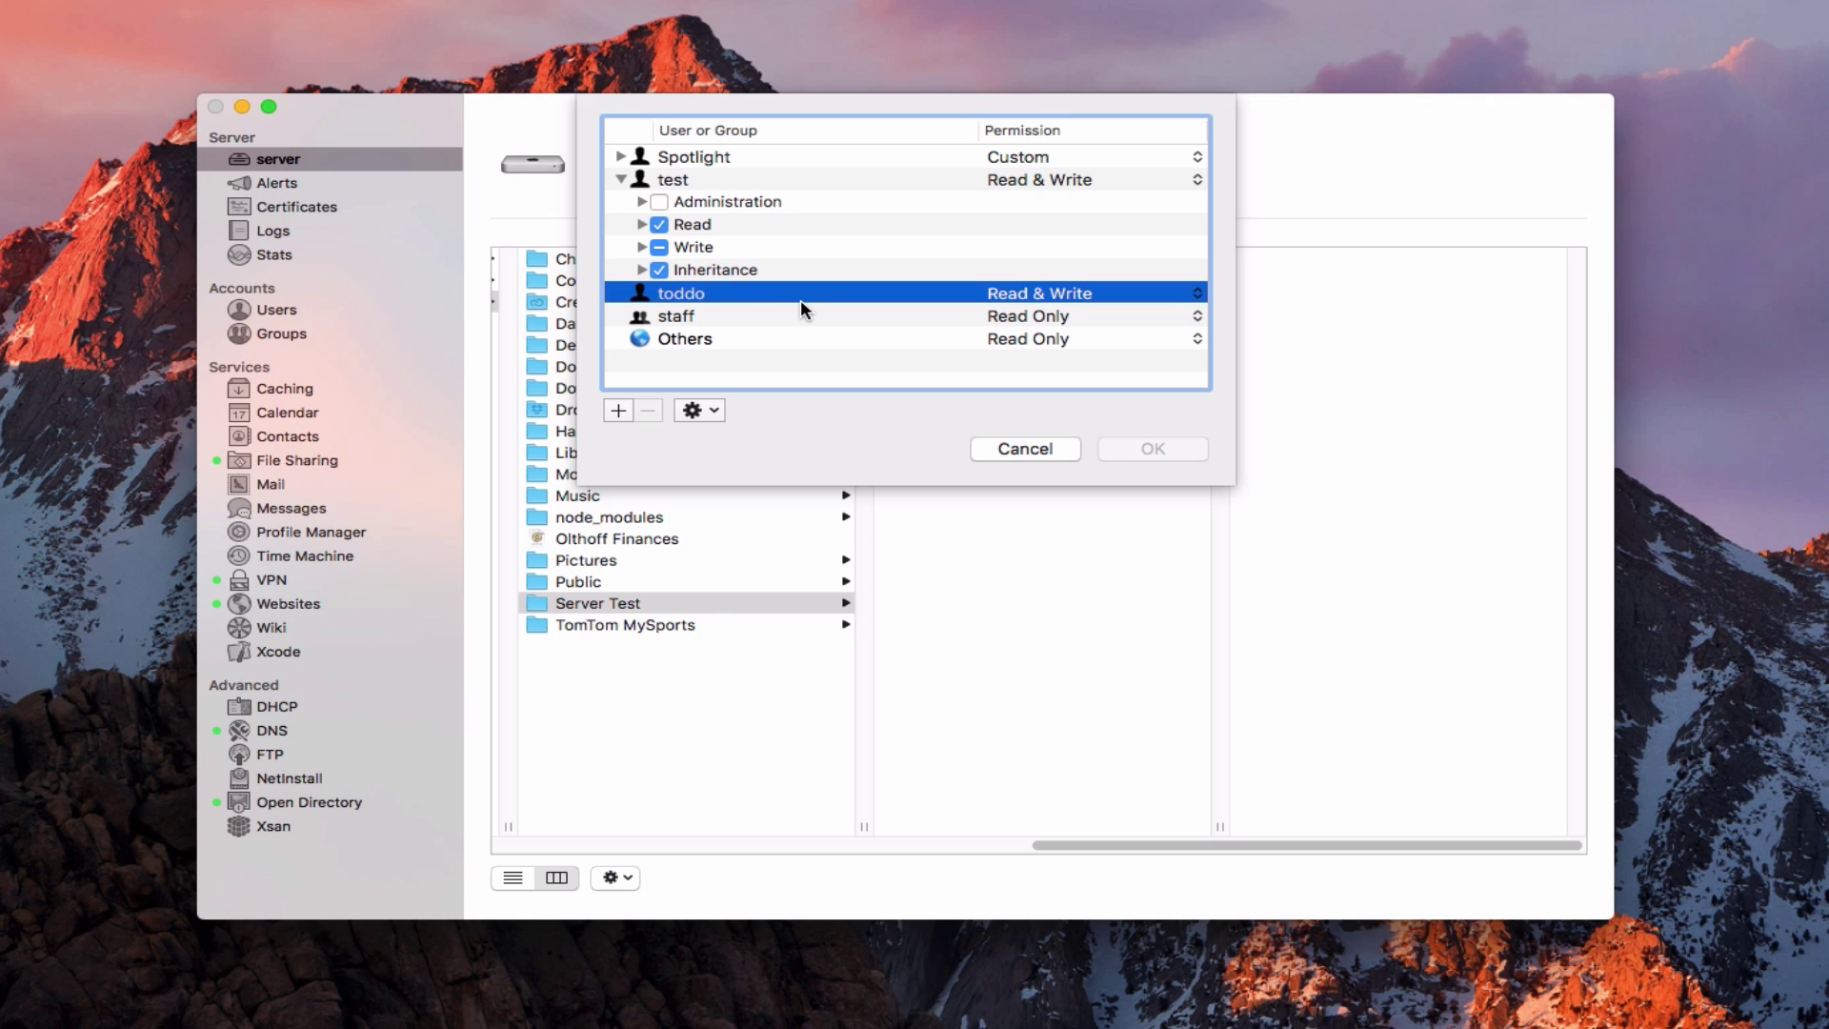
- Keep test at Read & Write and expand its Read group to list the five Read permissions
click(1196, 180)
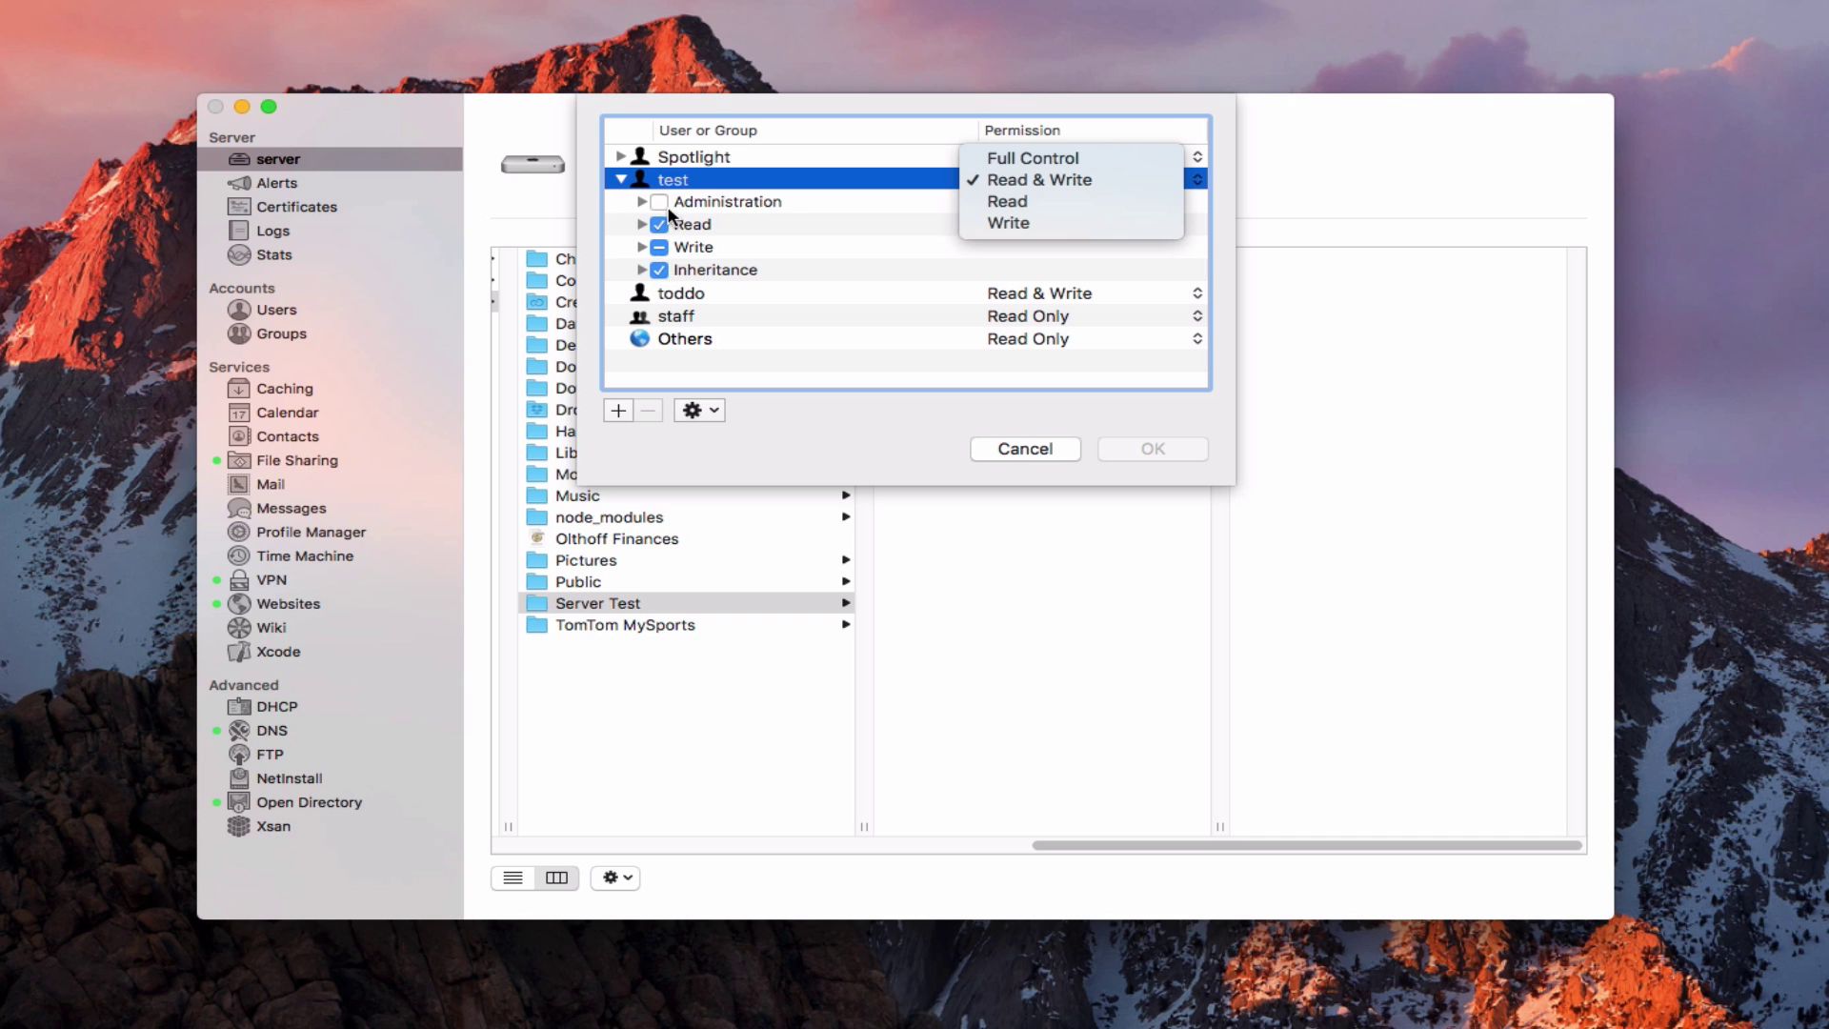
click(851, 248)
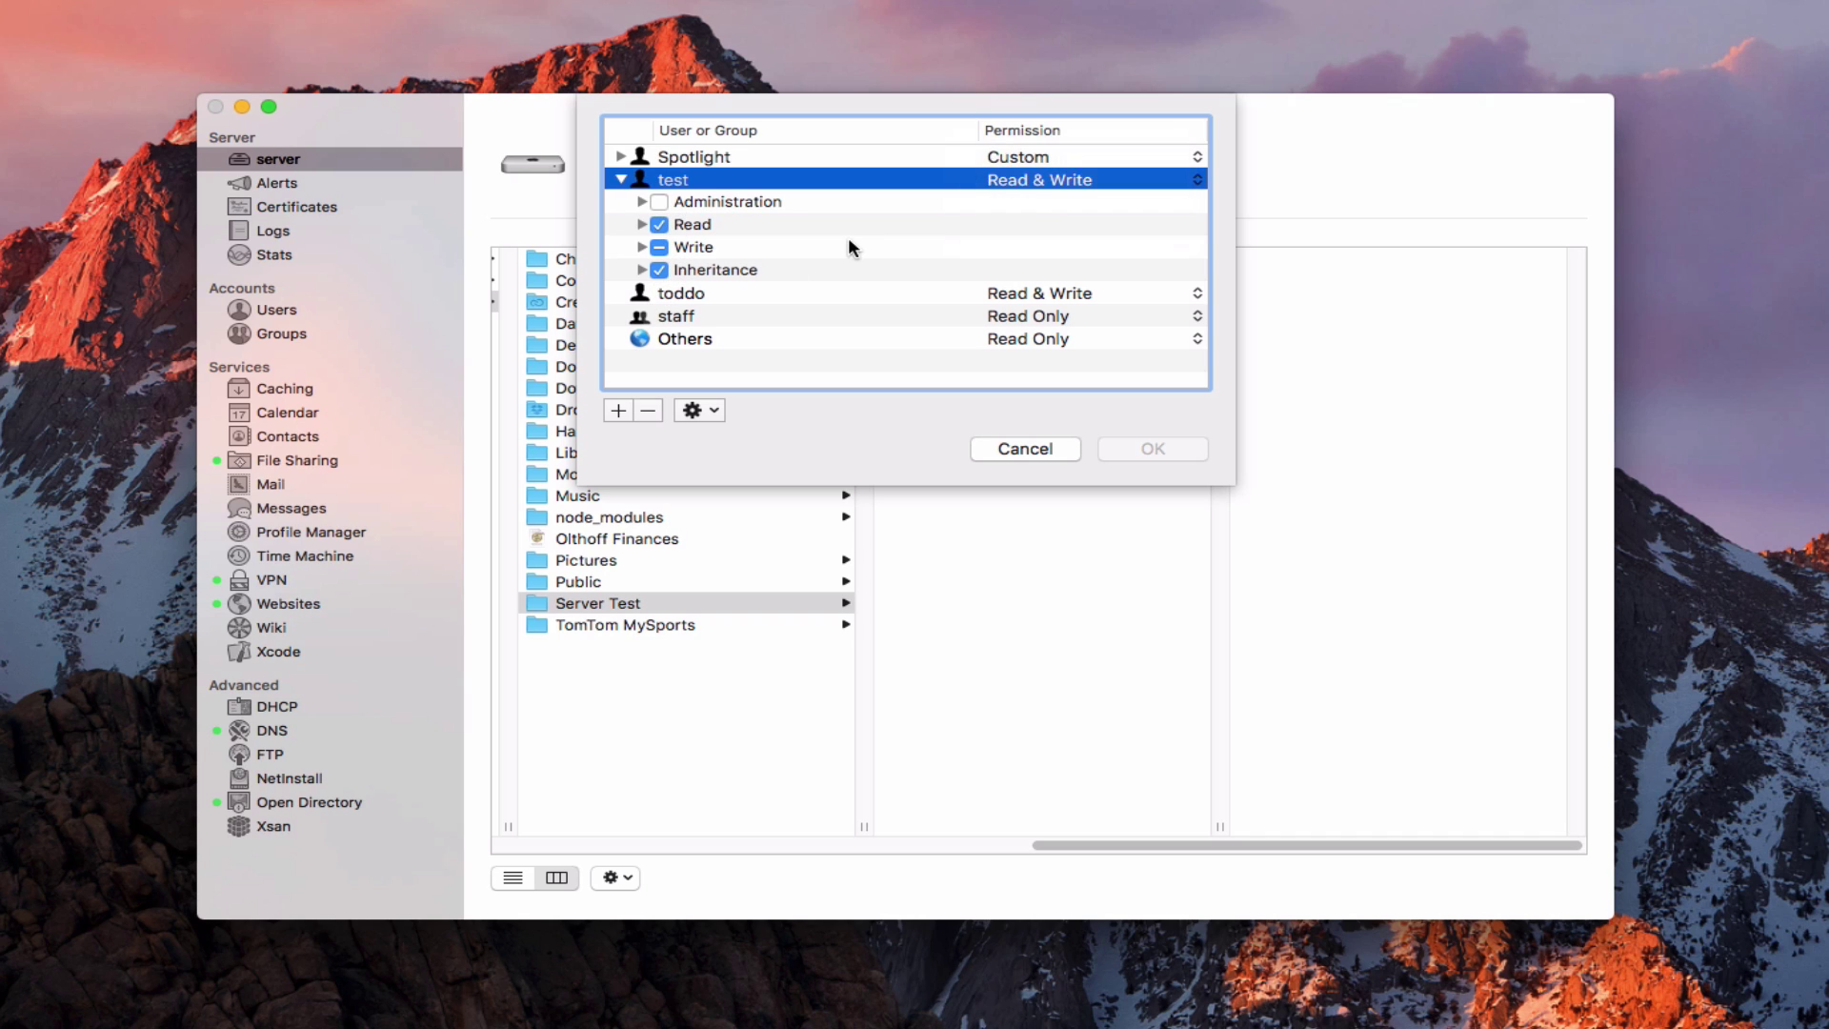
click(642, 224)
click(642, 224)
- Expand and collapse test's Write and Administration permission groups to review them
click(642, 247)
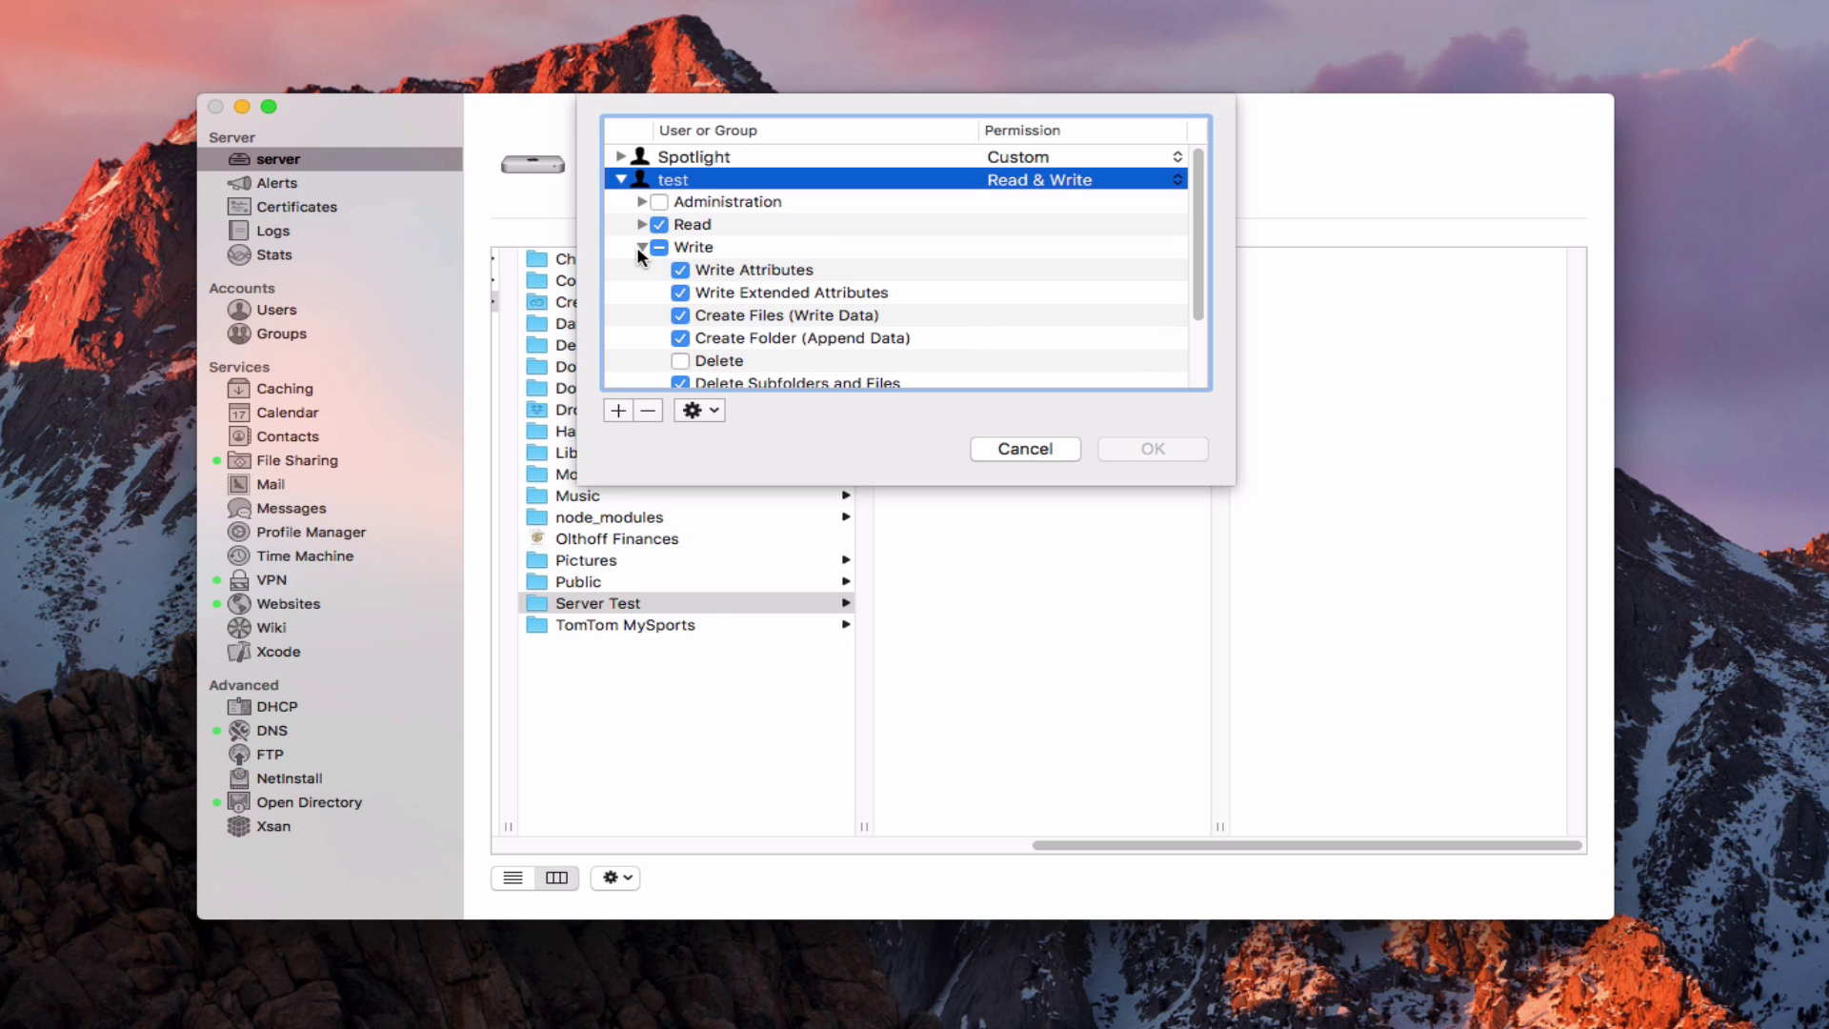
click(642, 248)
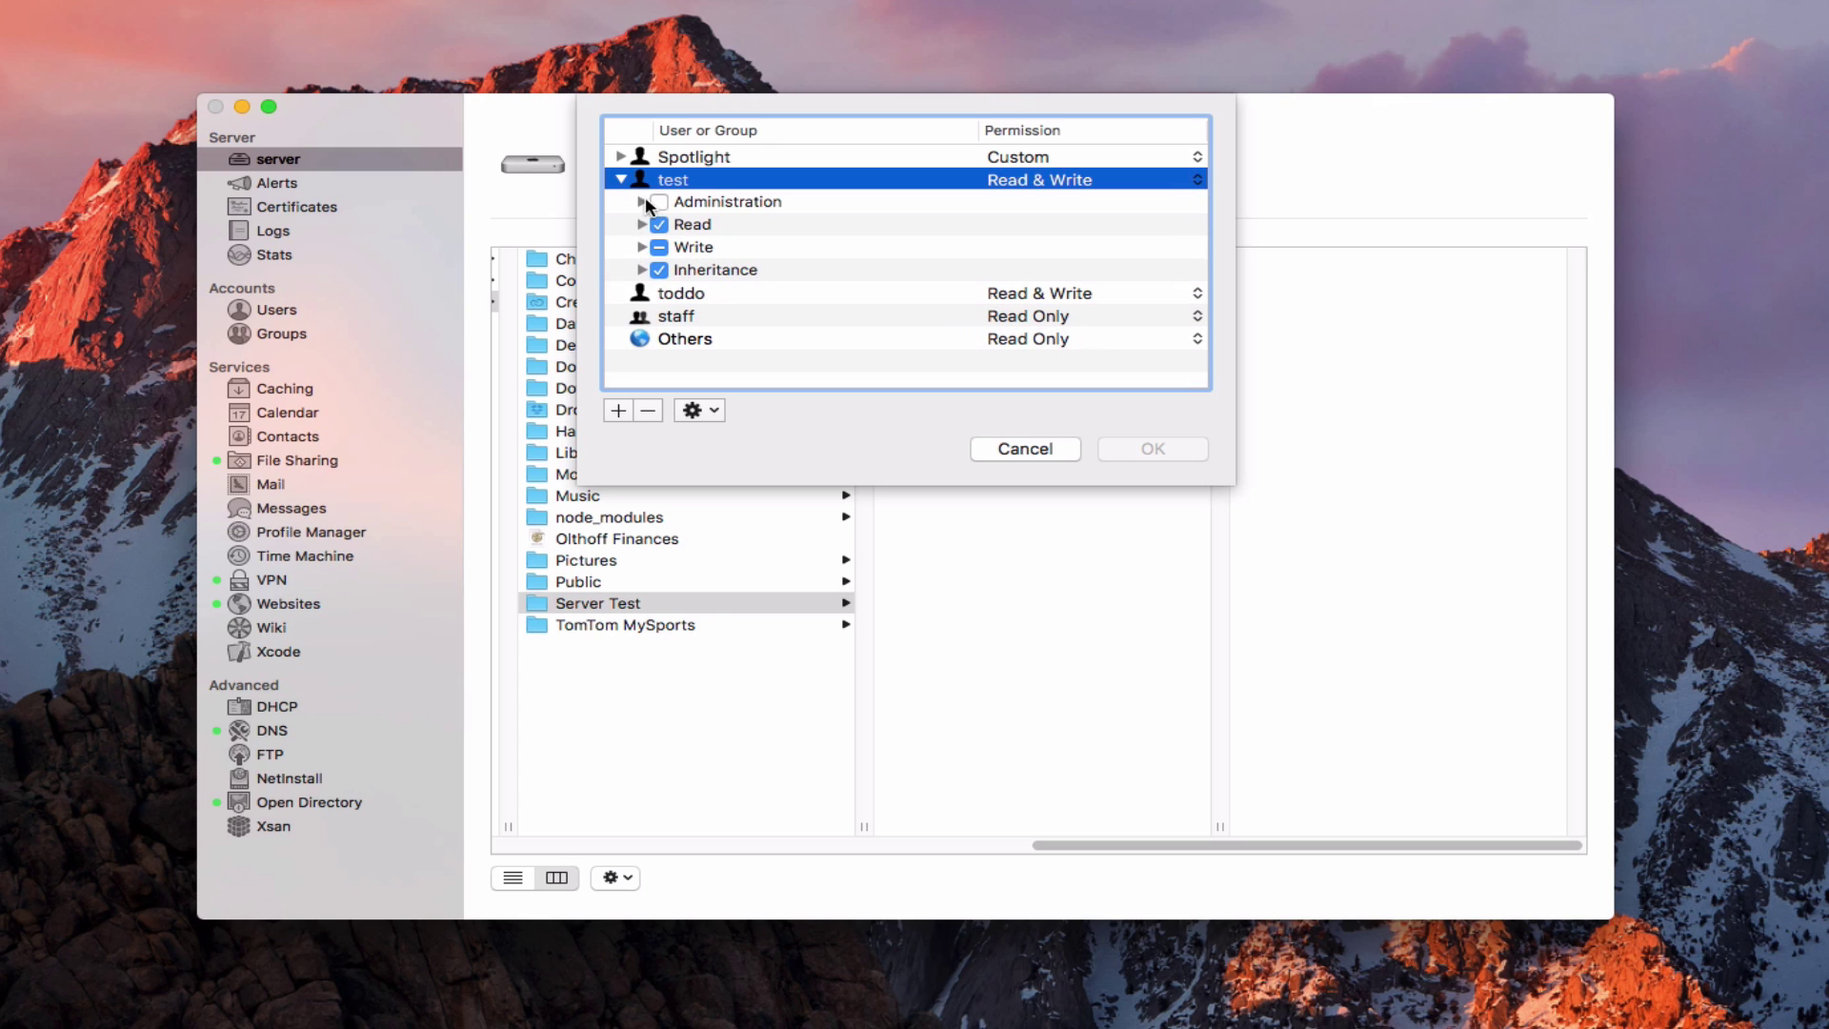
click(642, 202)
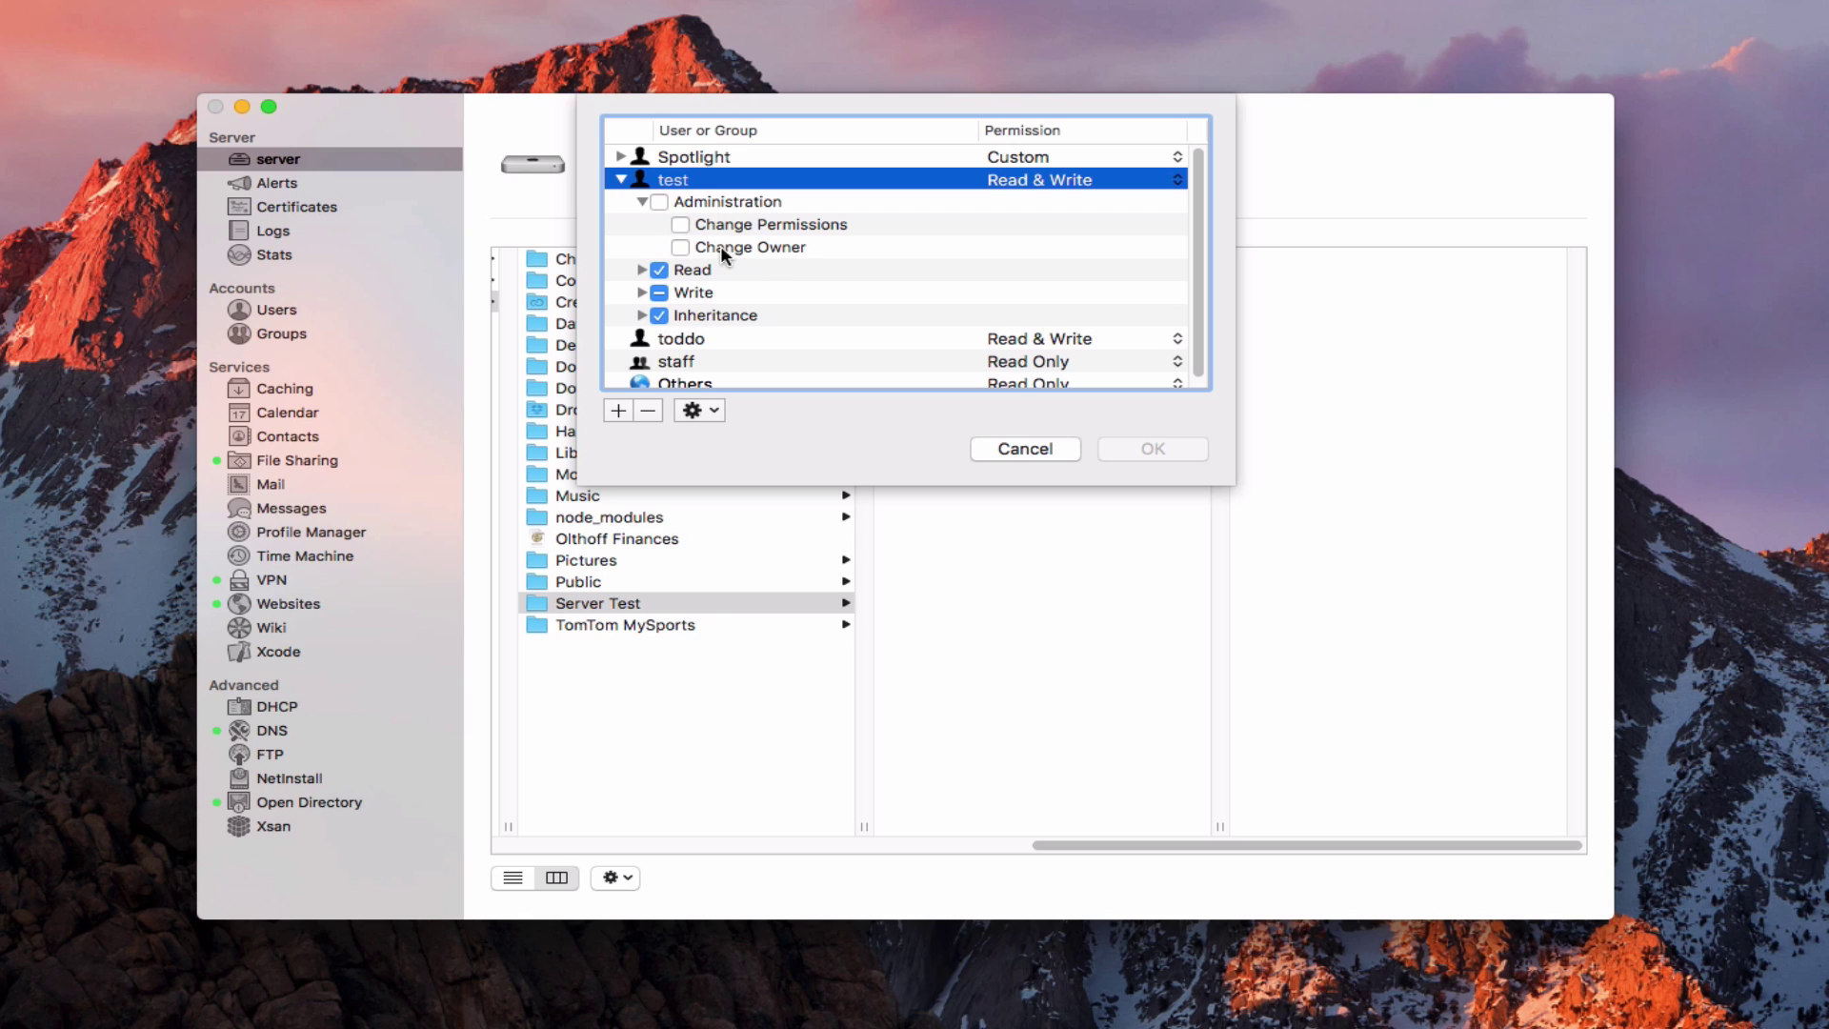
click(641, 201)
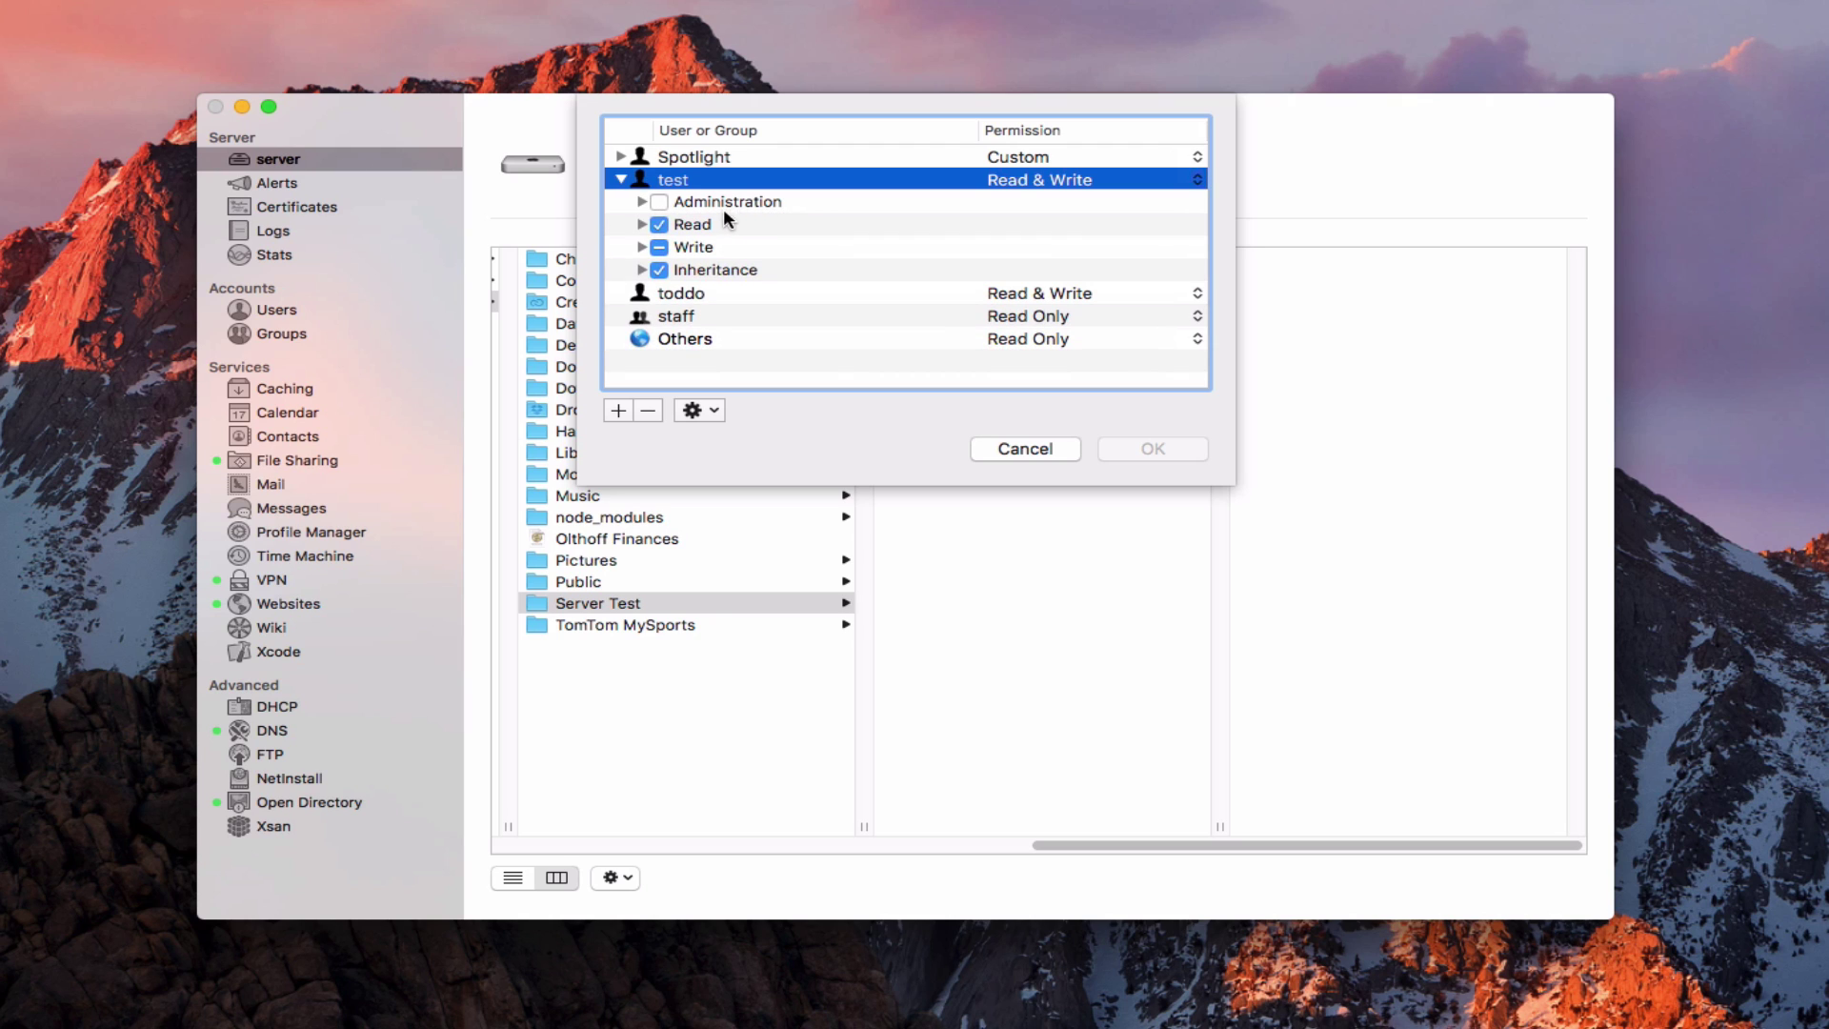
- Review test's Read details, then expand Write showing Delete off and other write rights on
click(641, 224)
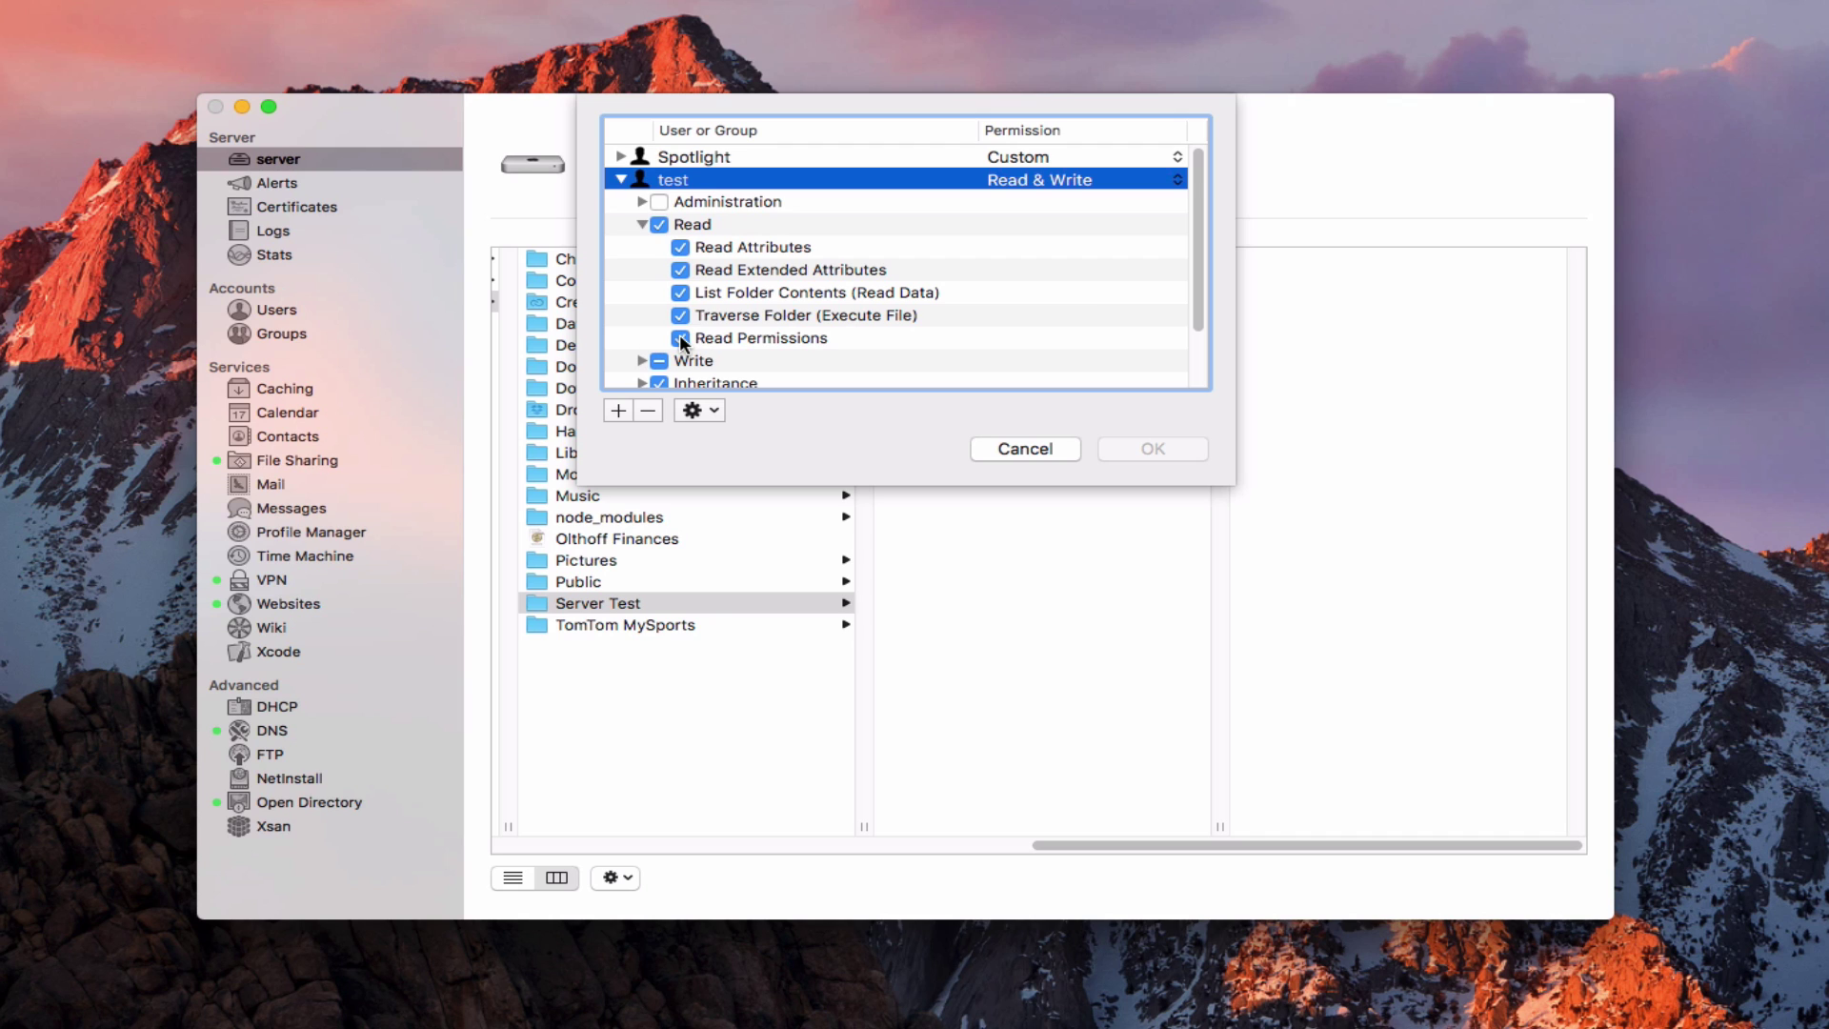
click(641, 225)
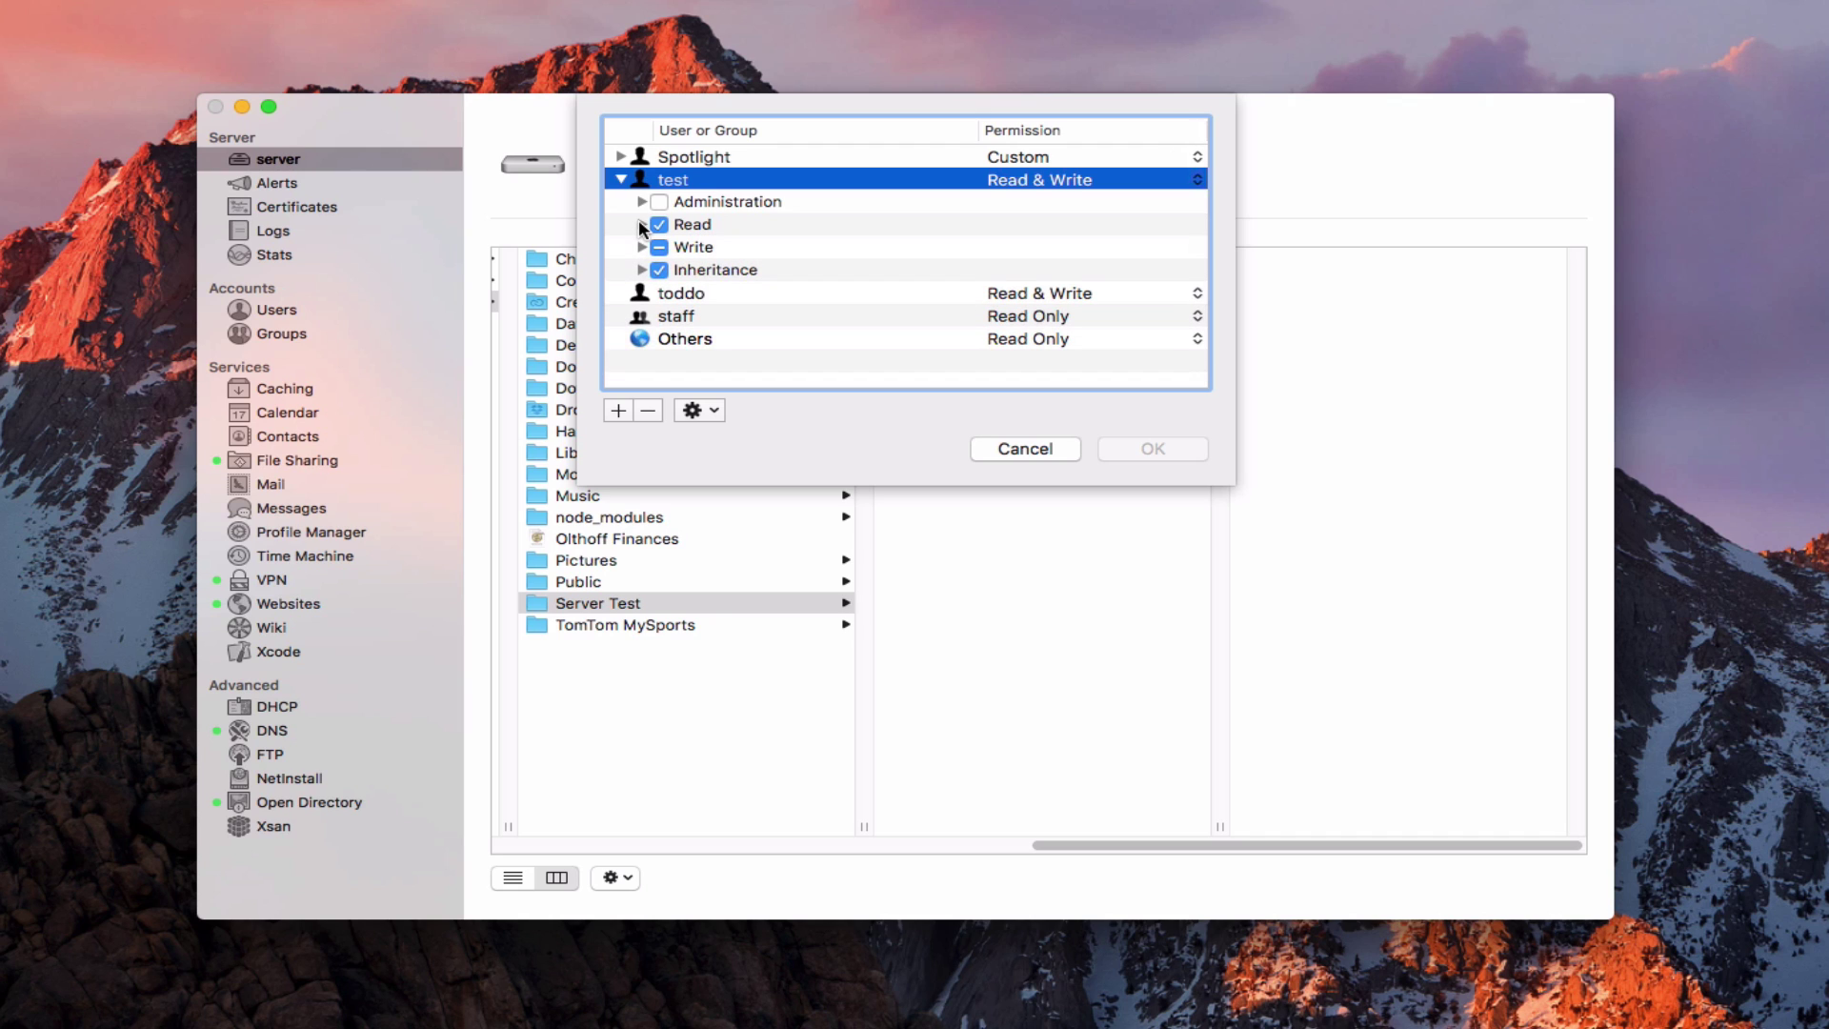
click(642, 248)
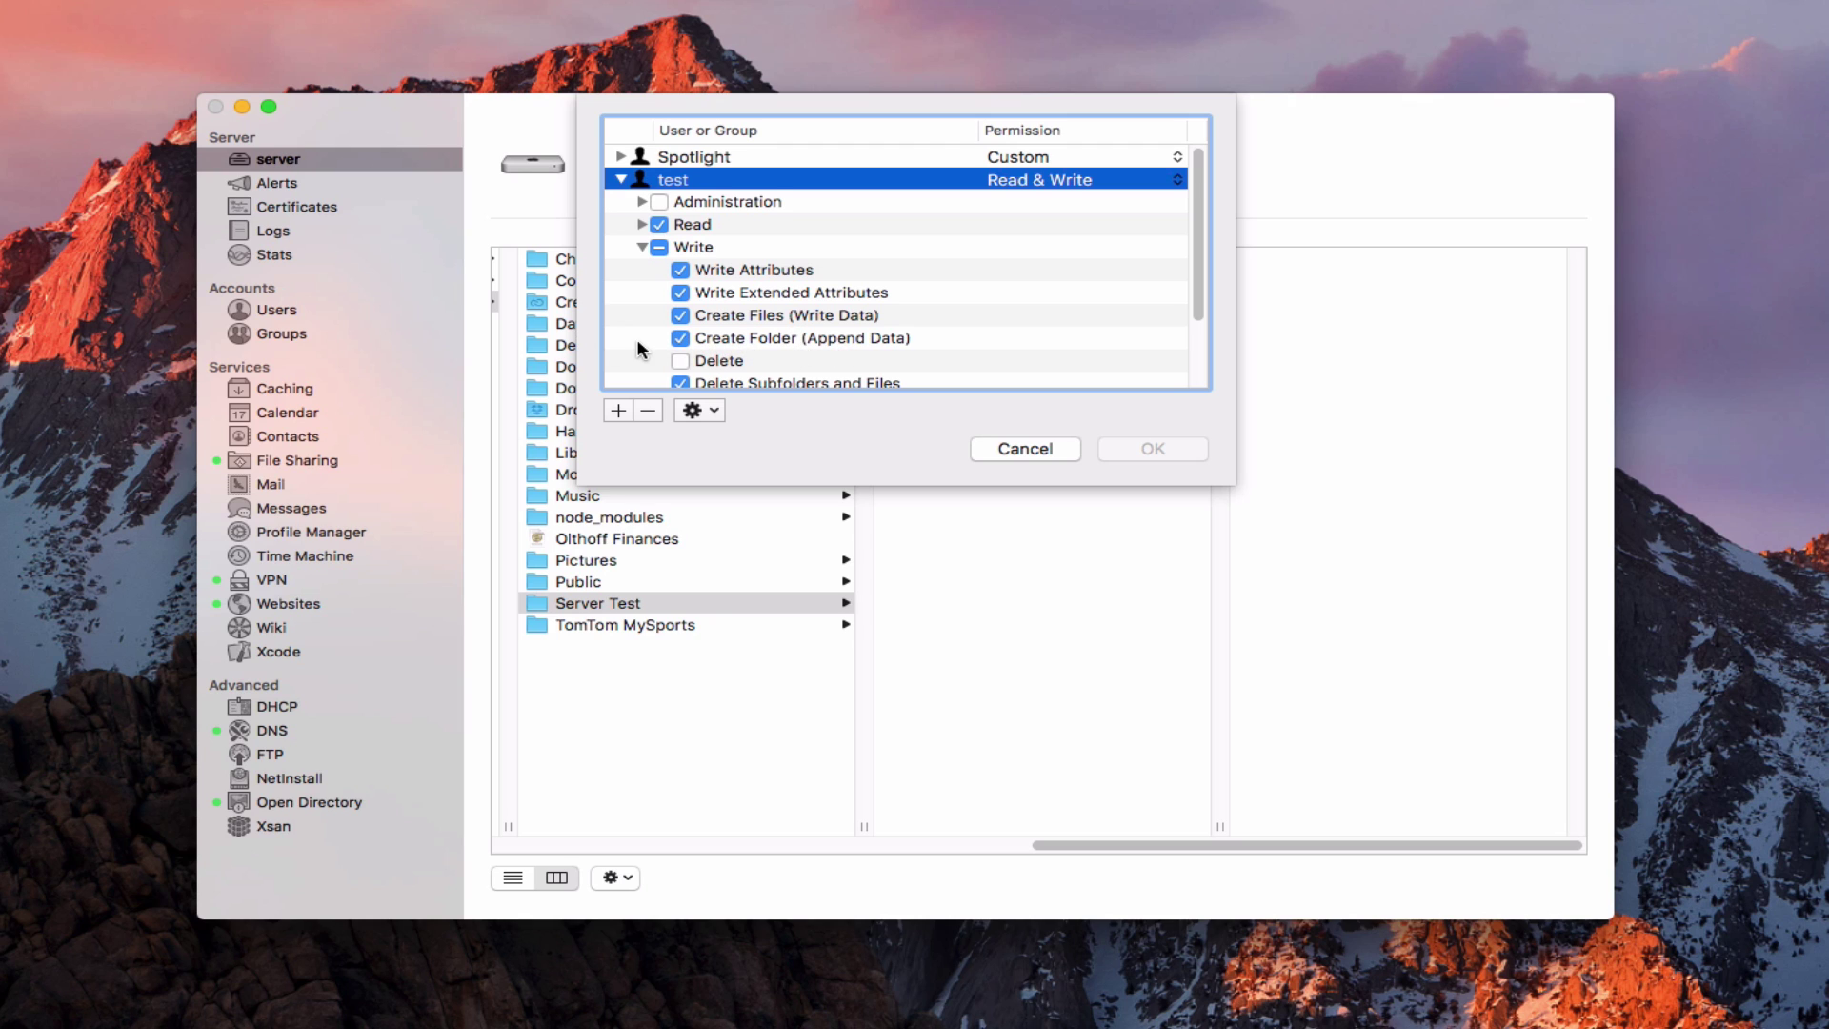
- Turn Delete Subfolders and Files off and back on for test, then expand its Inheritance settings
scroll(739, 341, down, 1)
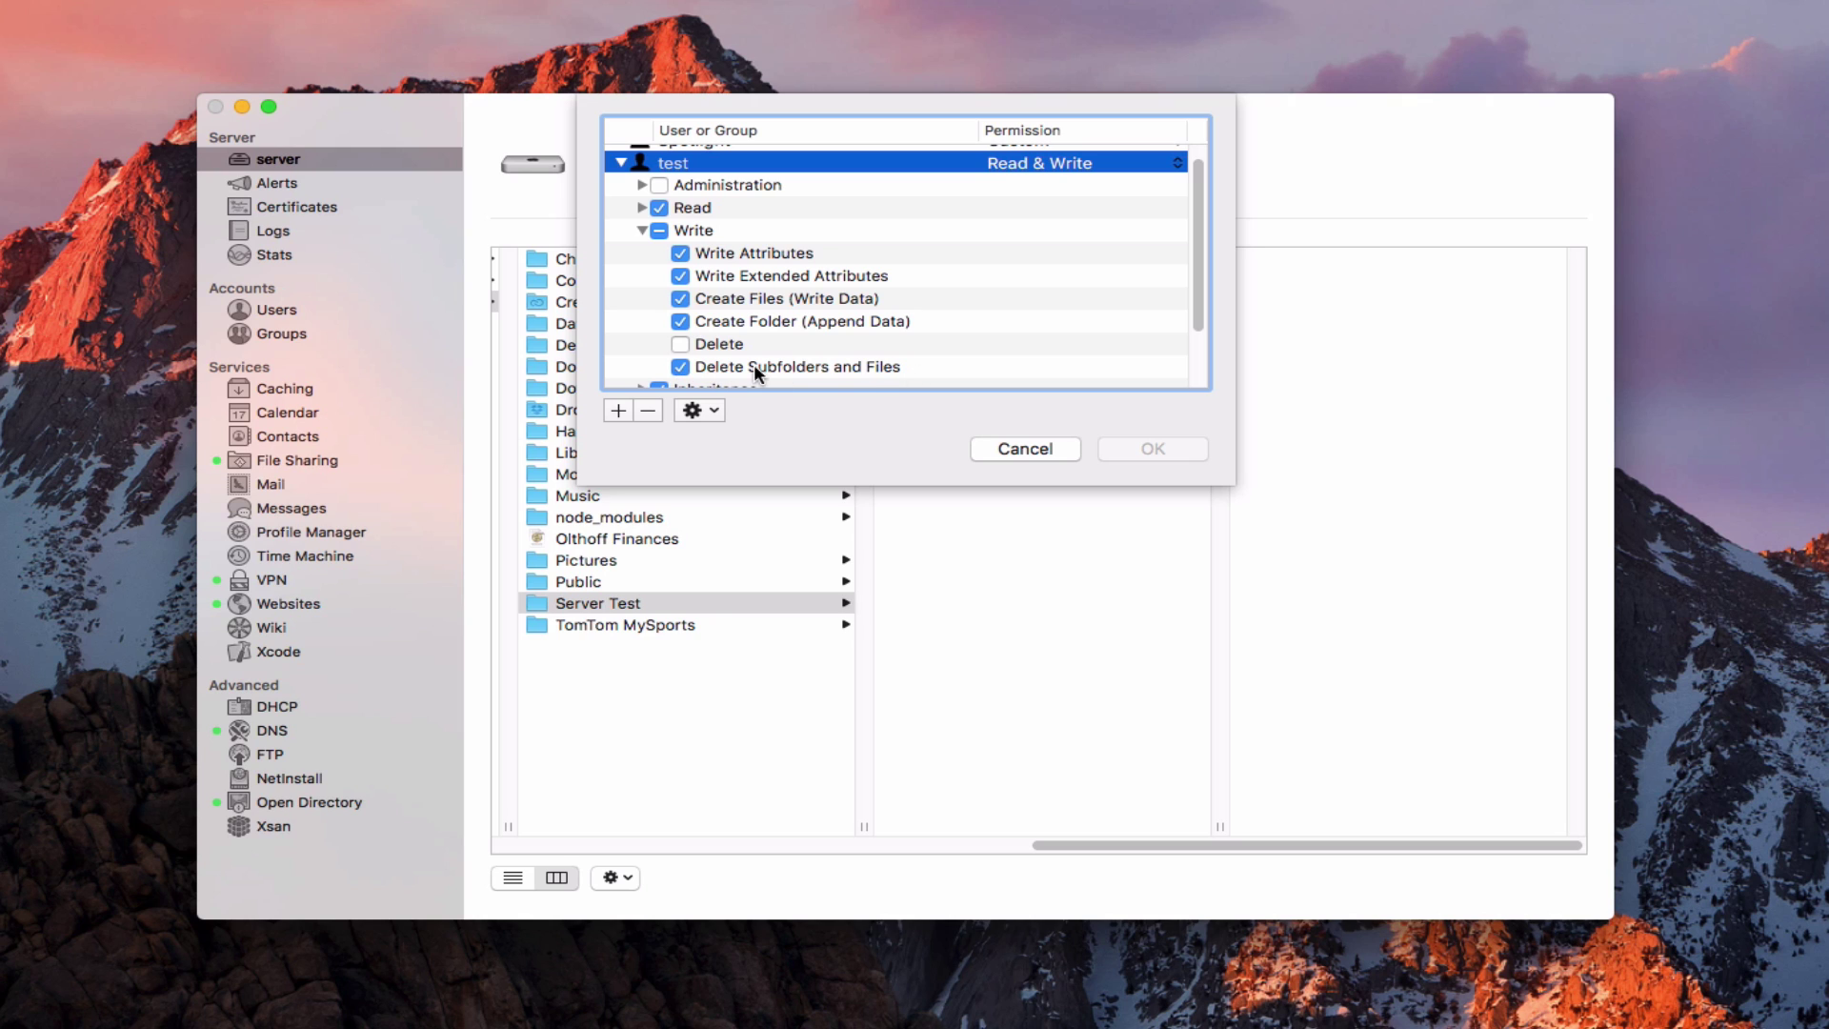
click(679, 368)
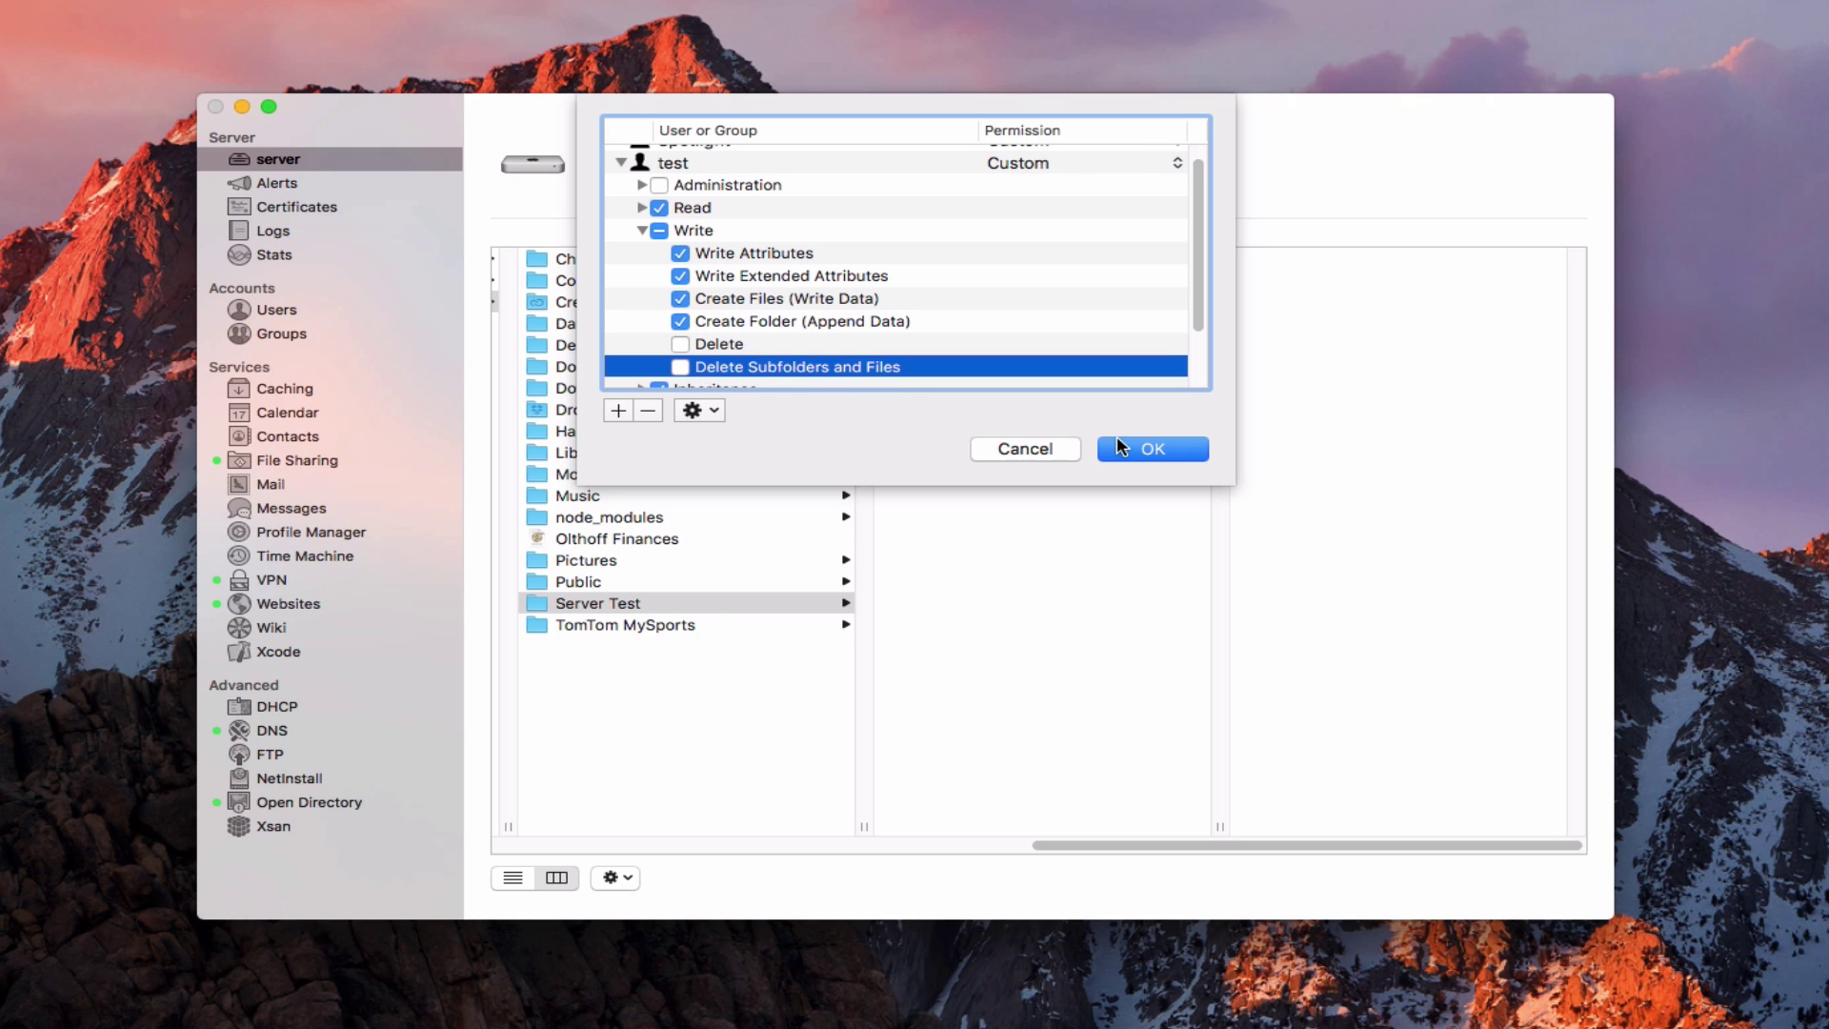
click(681, 368)
click(640, 230)
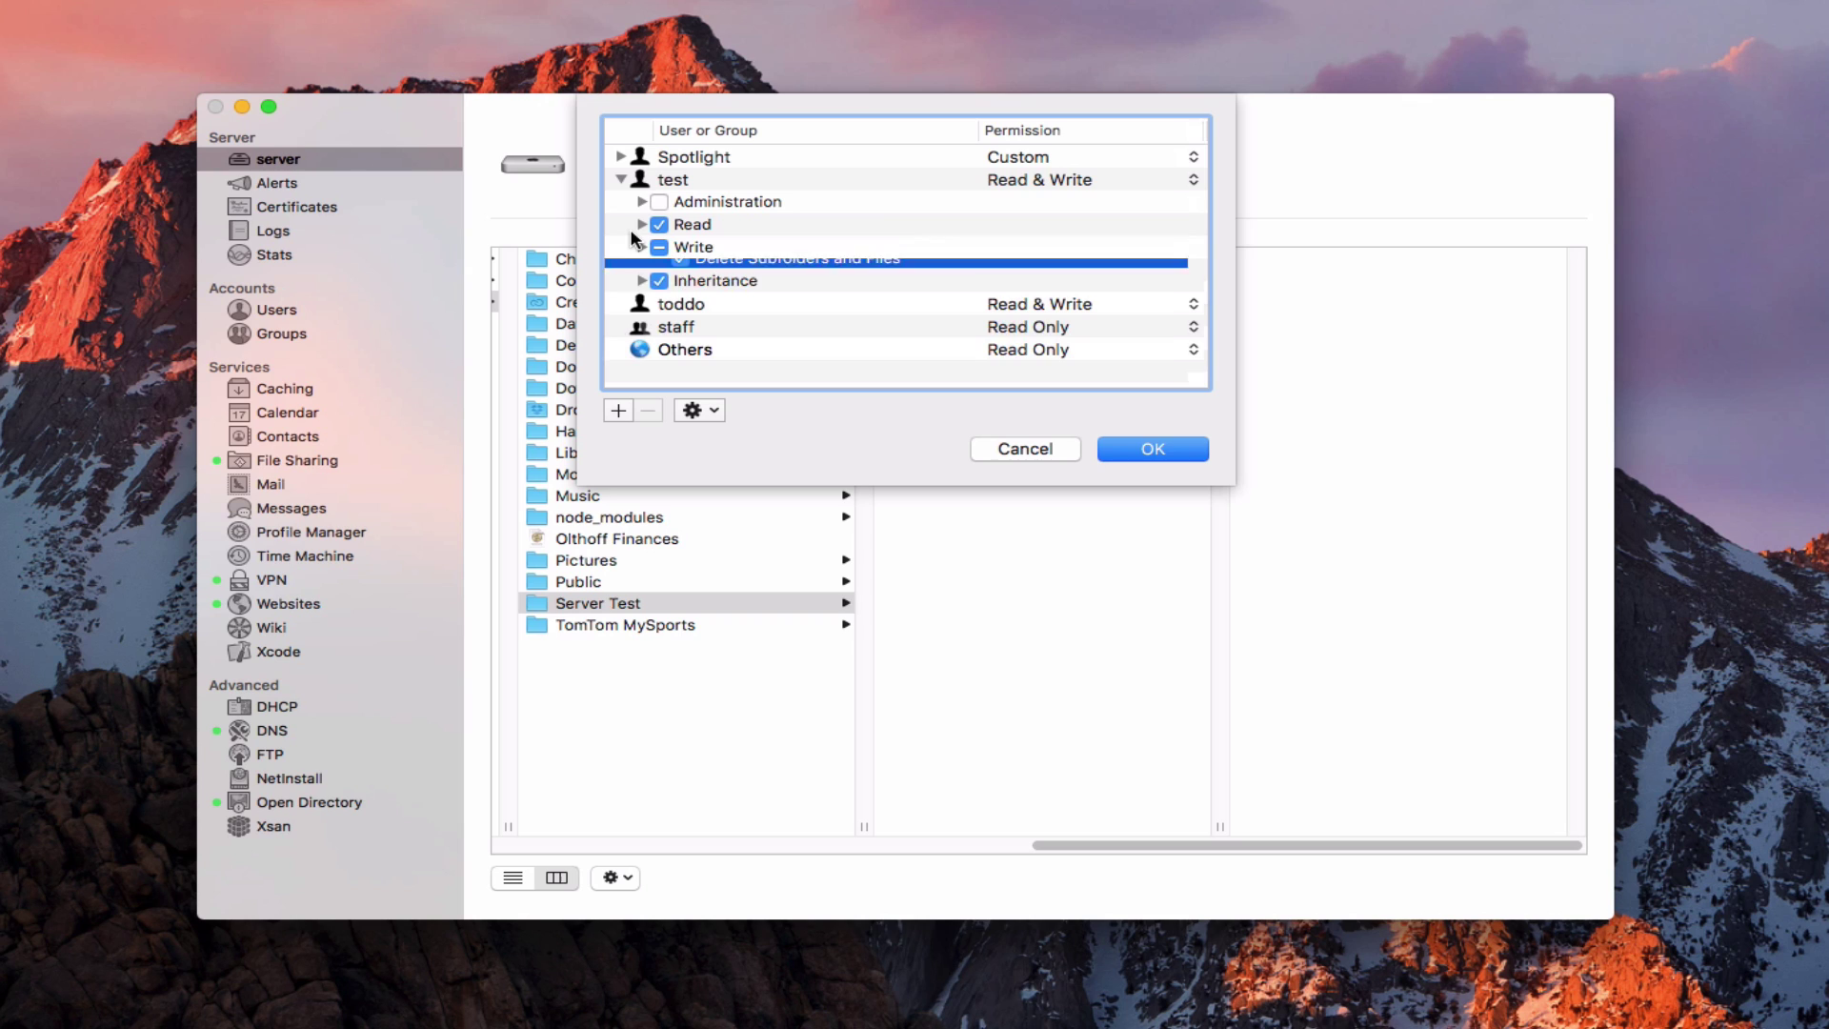
click(642, 270)
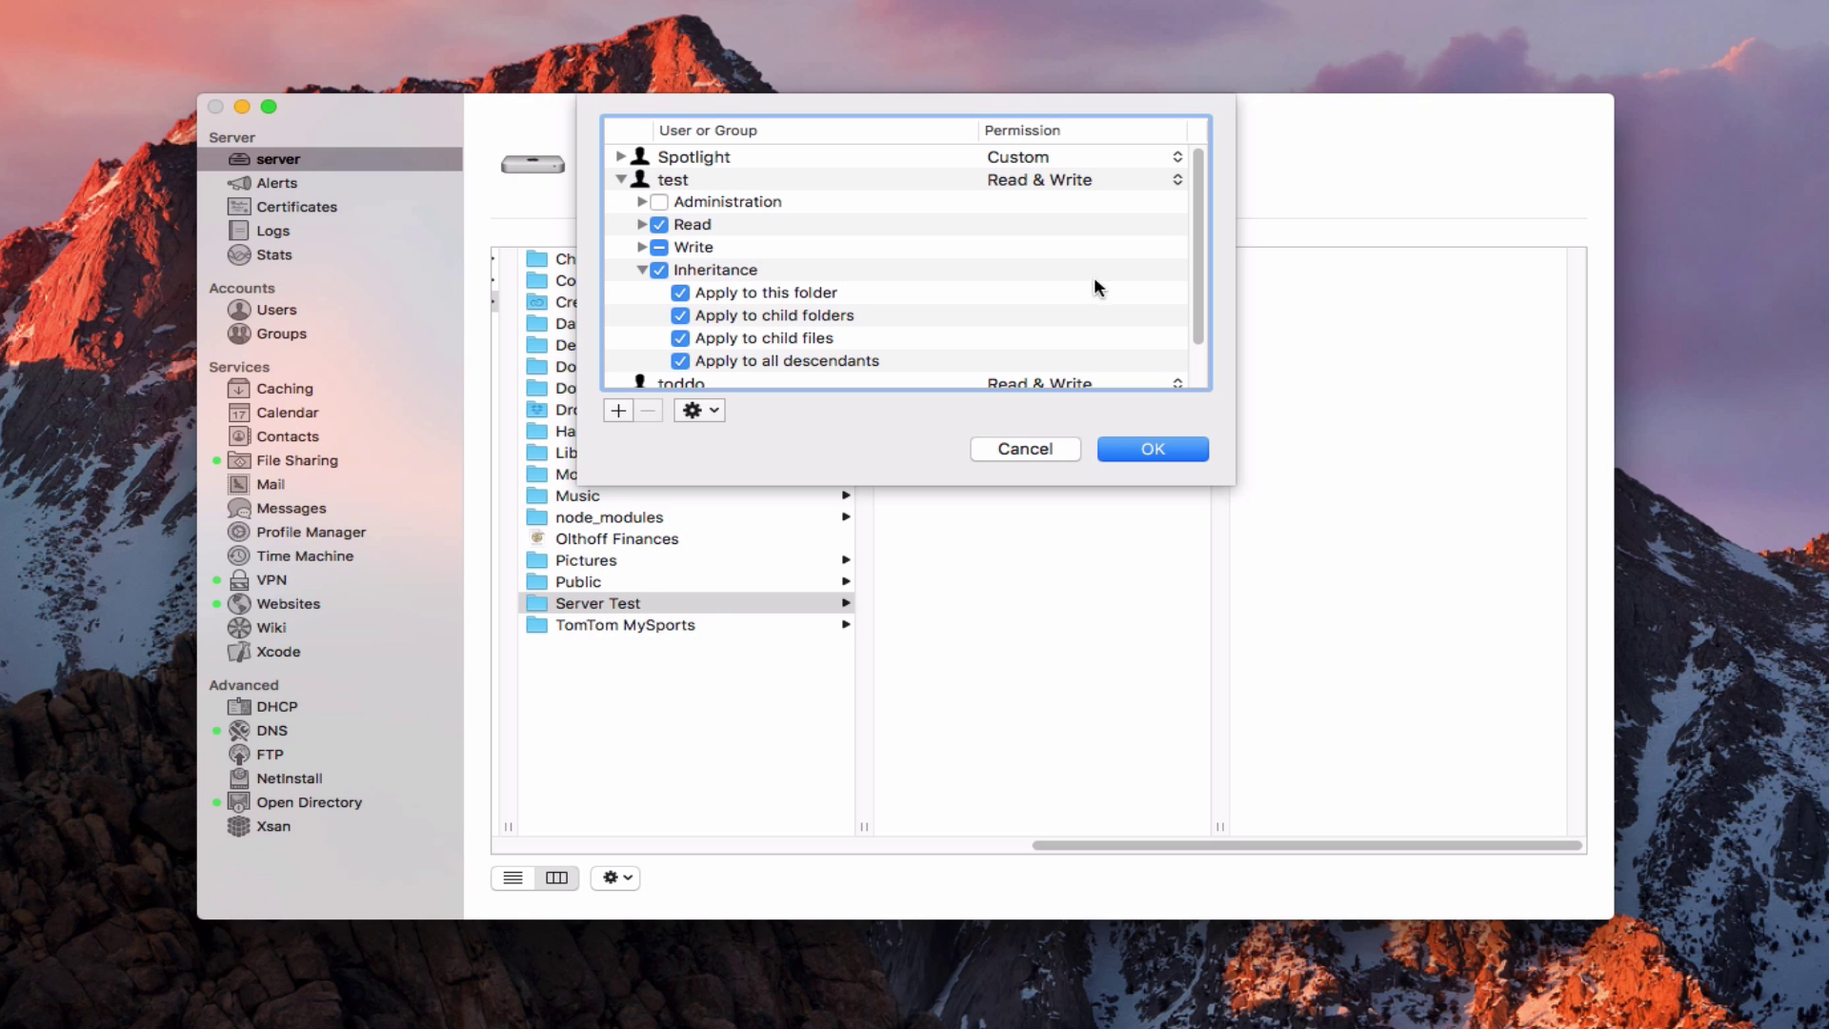
click(638, 270)
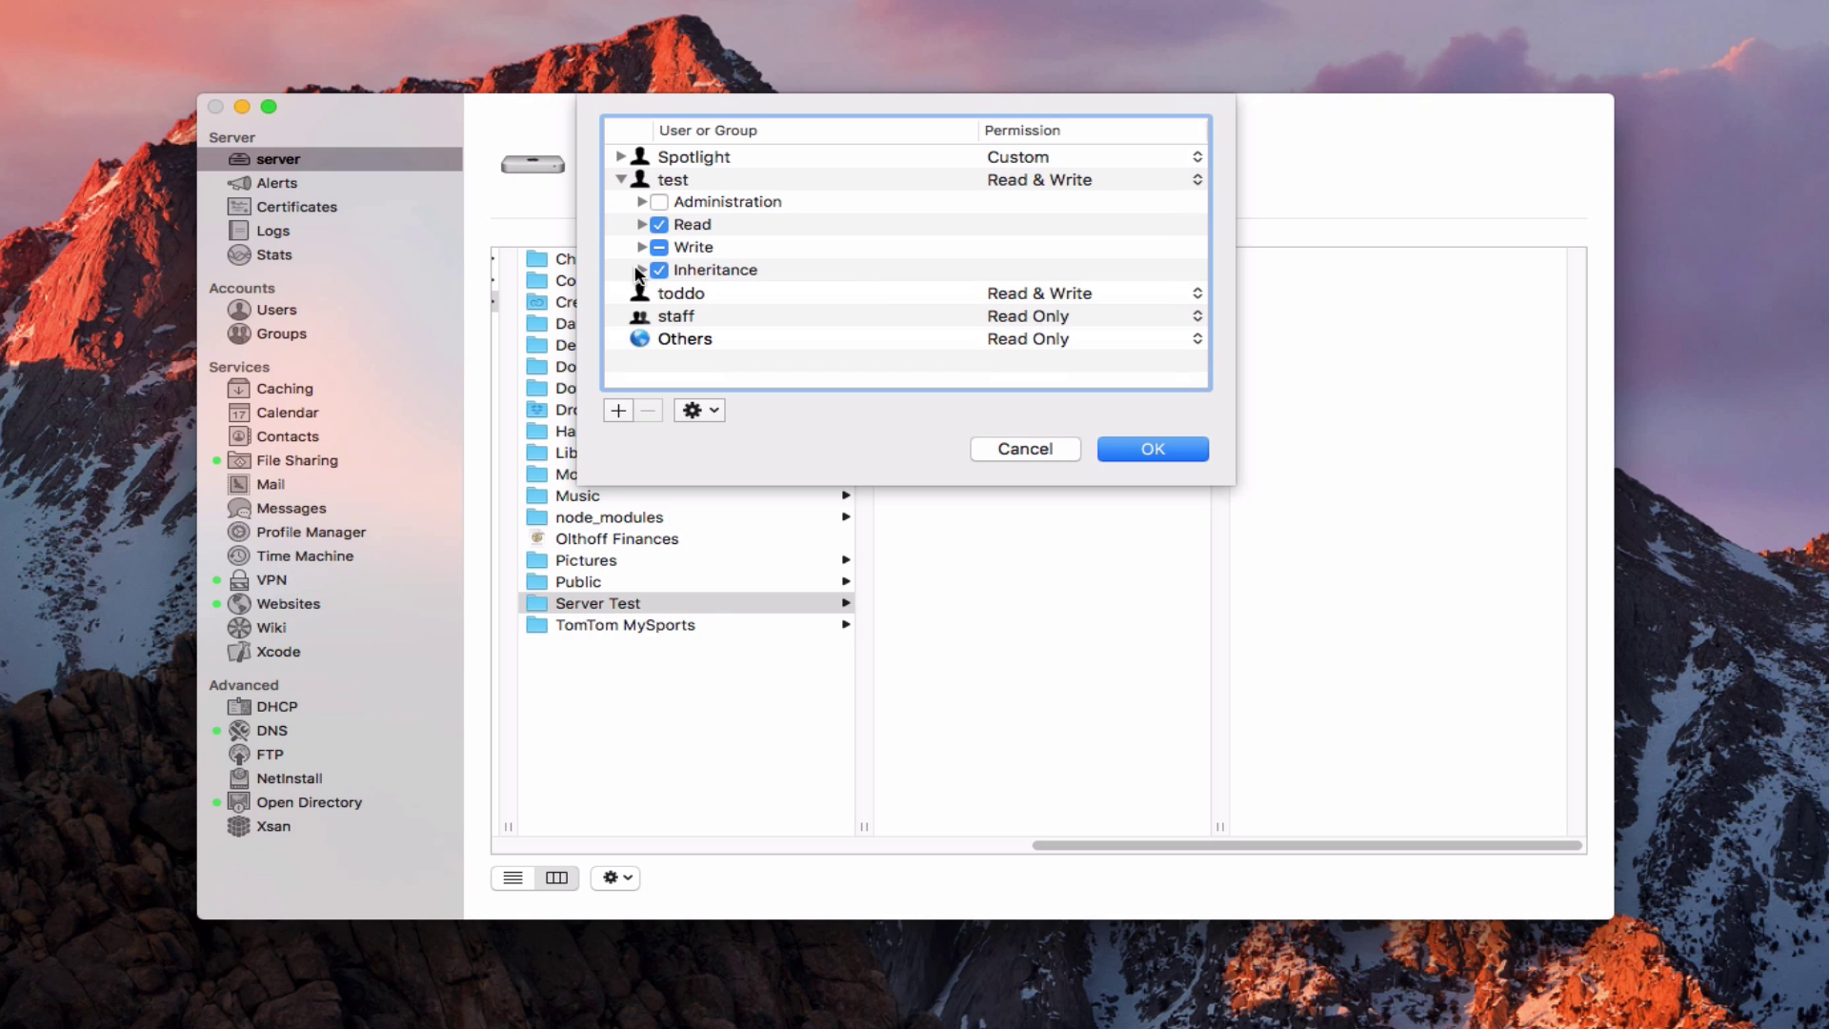
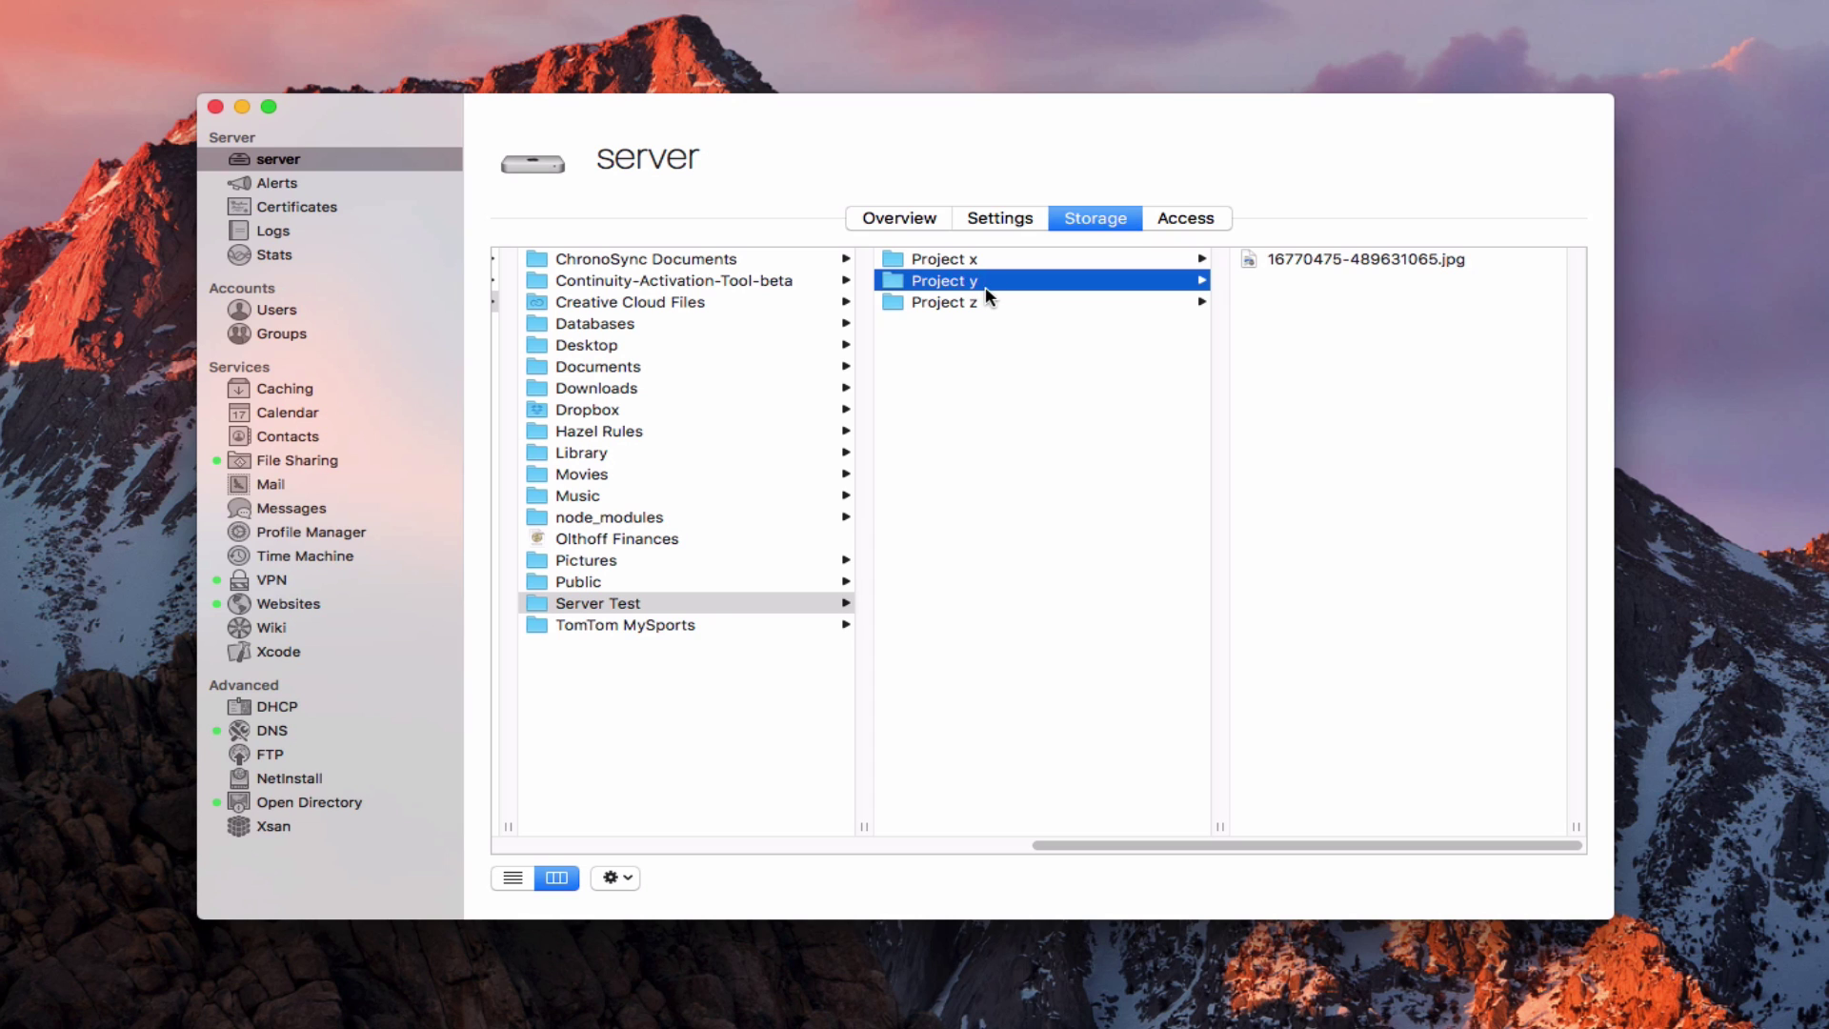
- Give the test user Read access in the Server Test folder's permissions
click(583, 606)
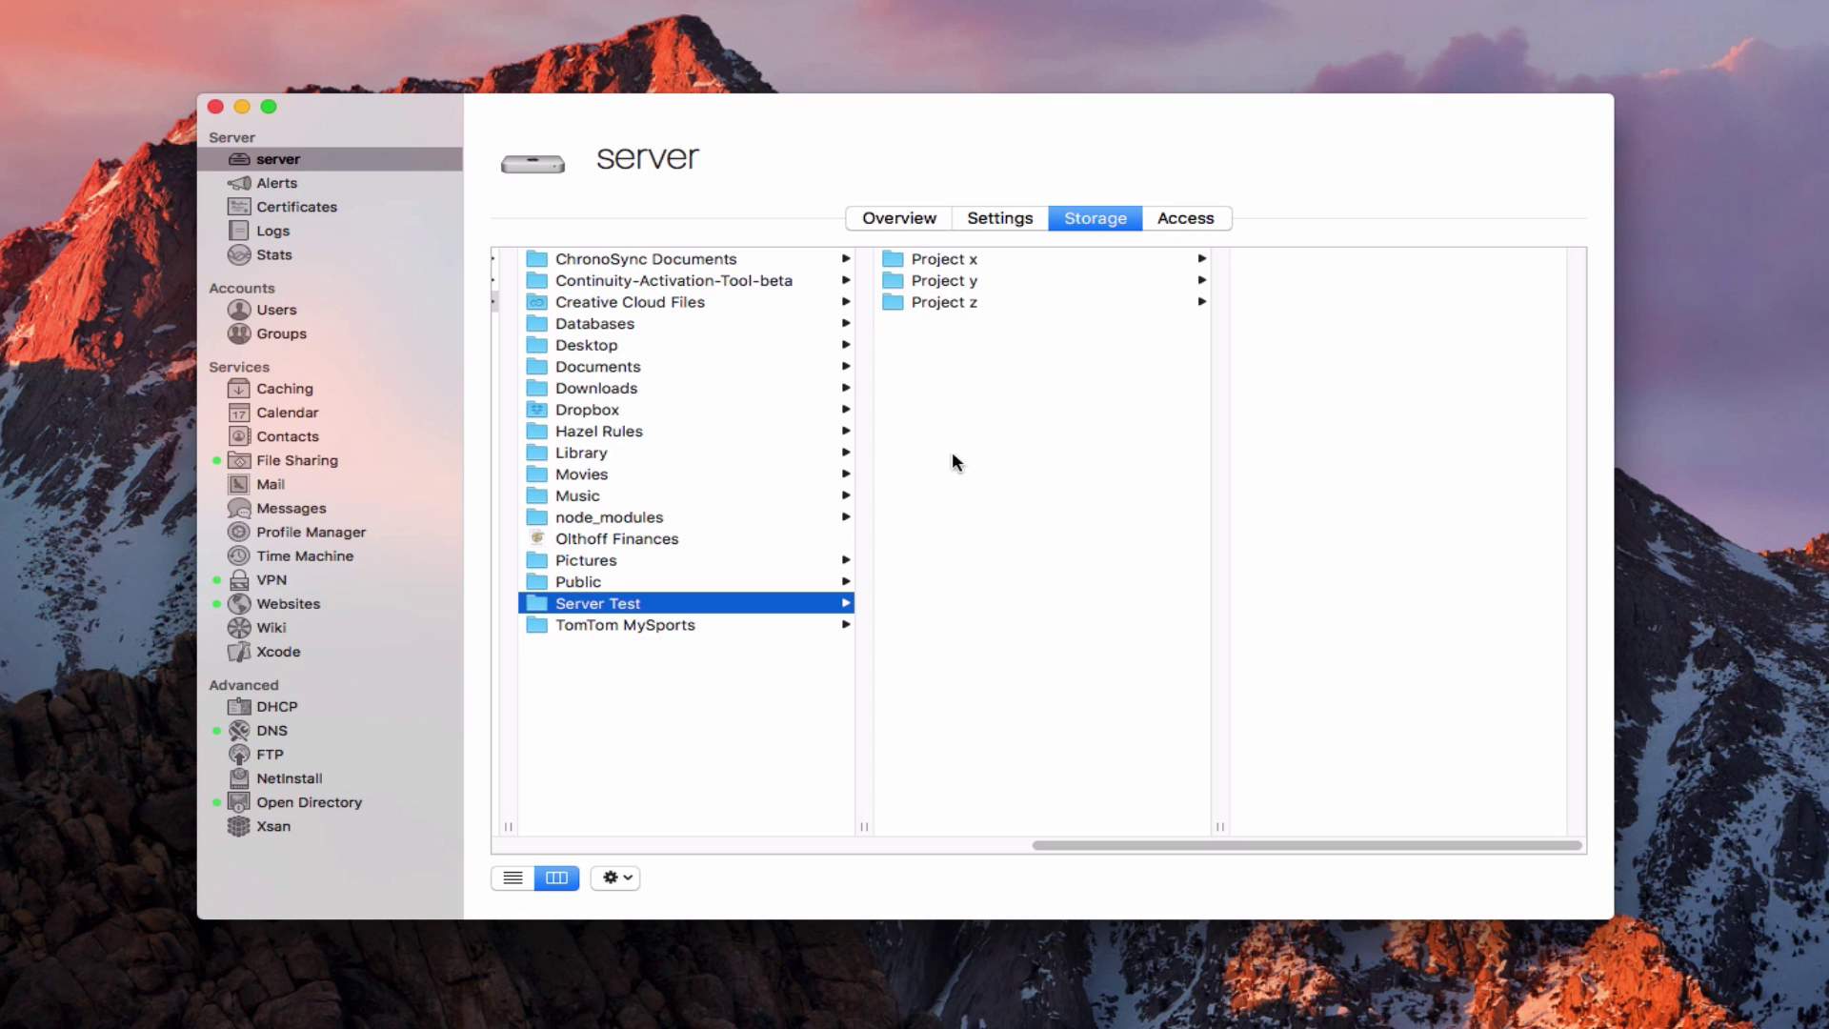
click(617, 877)
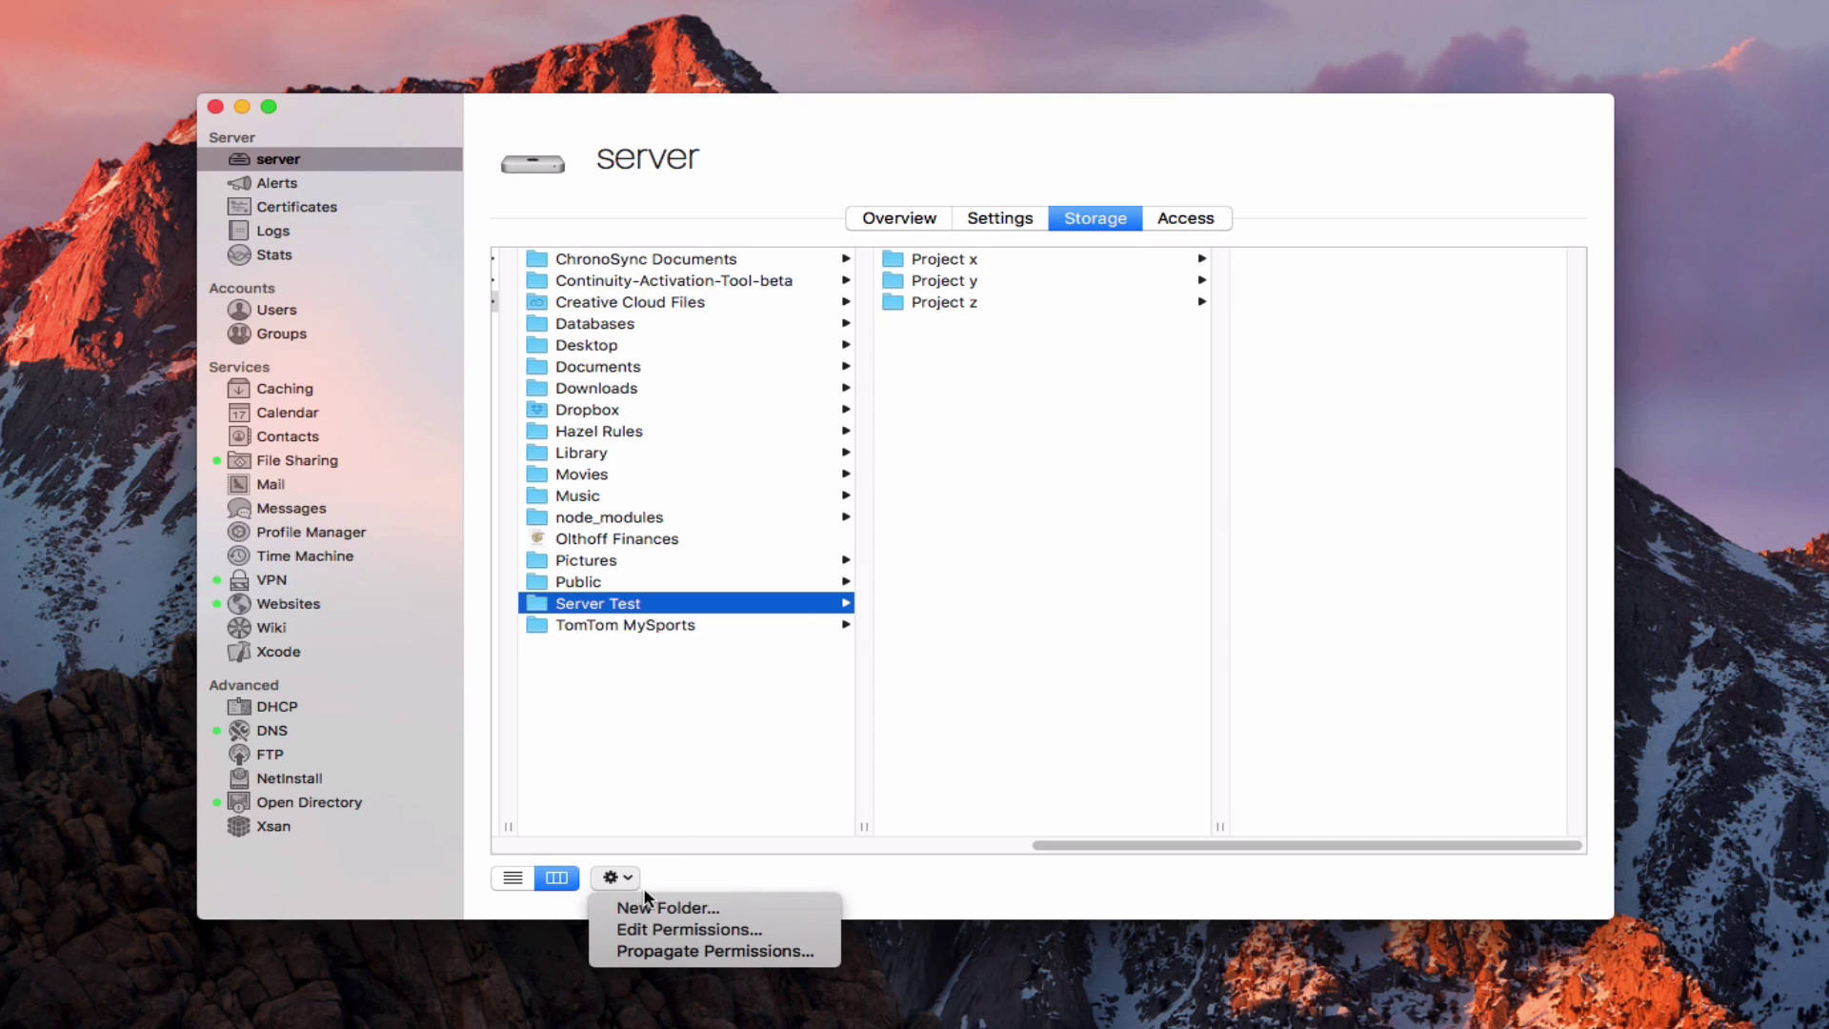
click(686, 930)
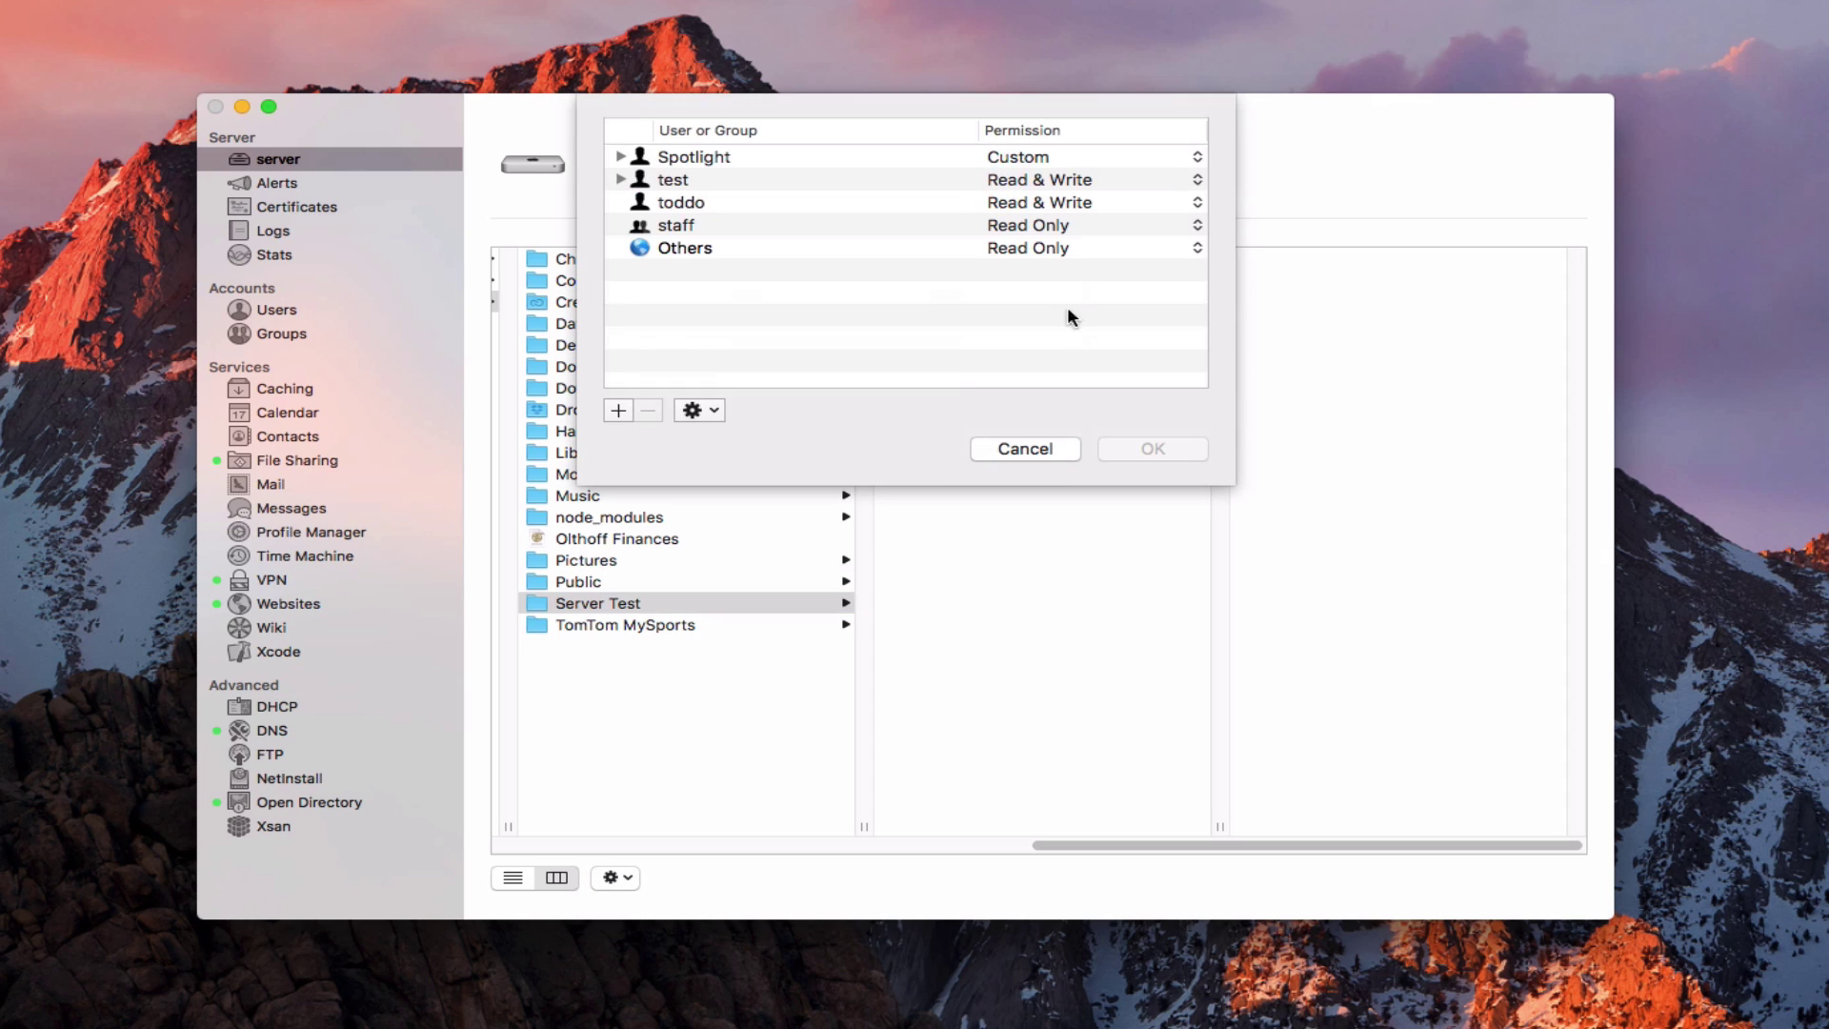
click(1197, 180)
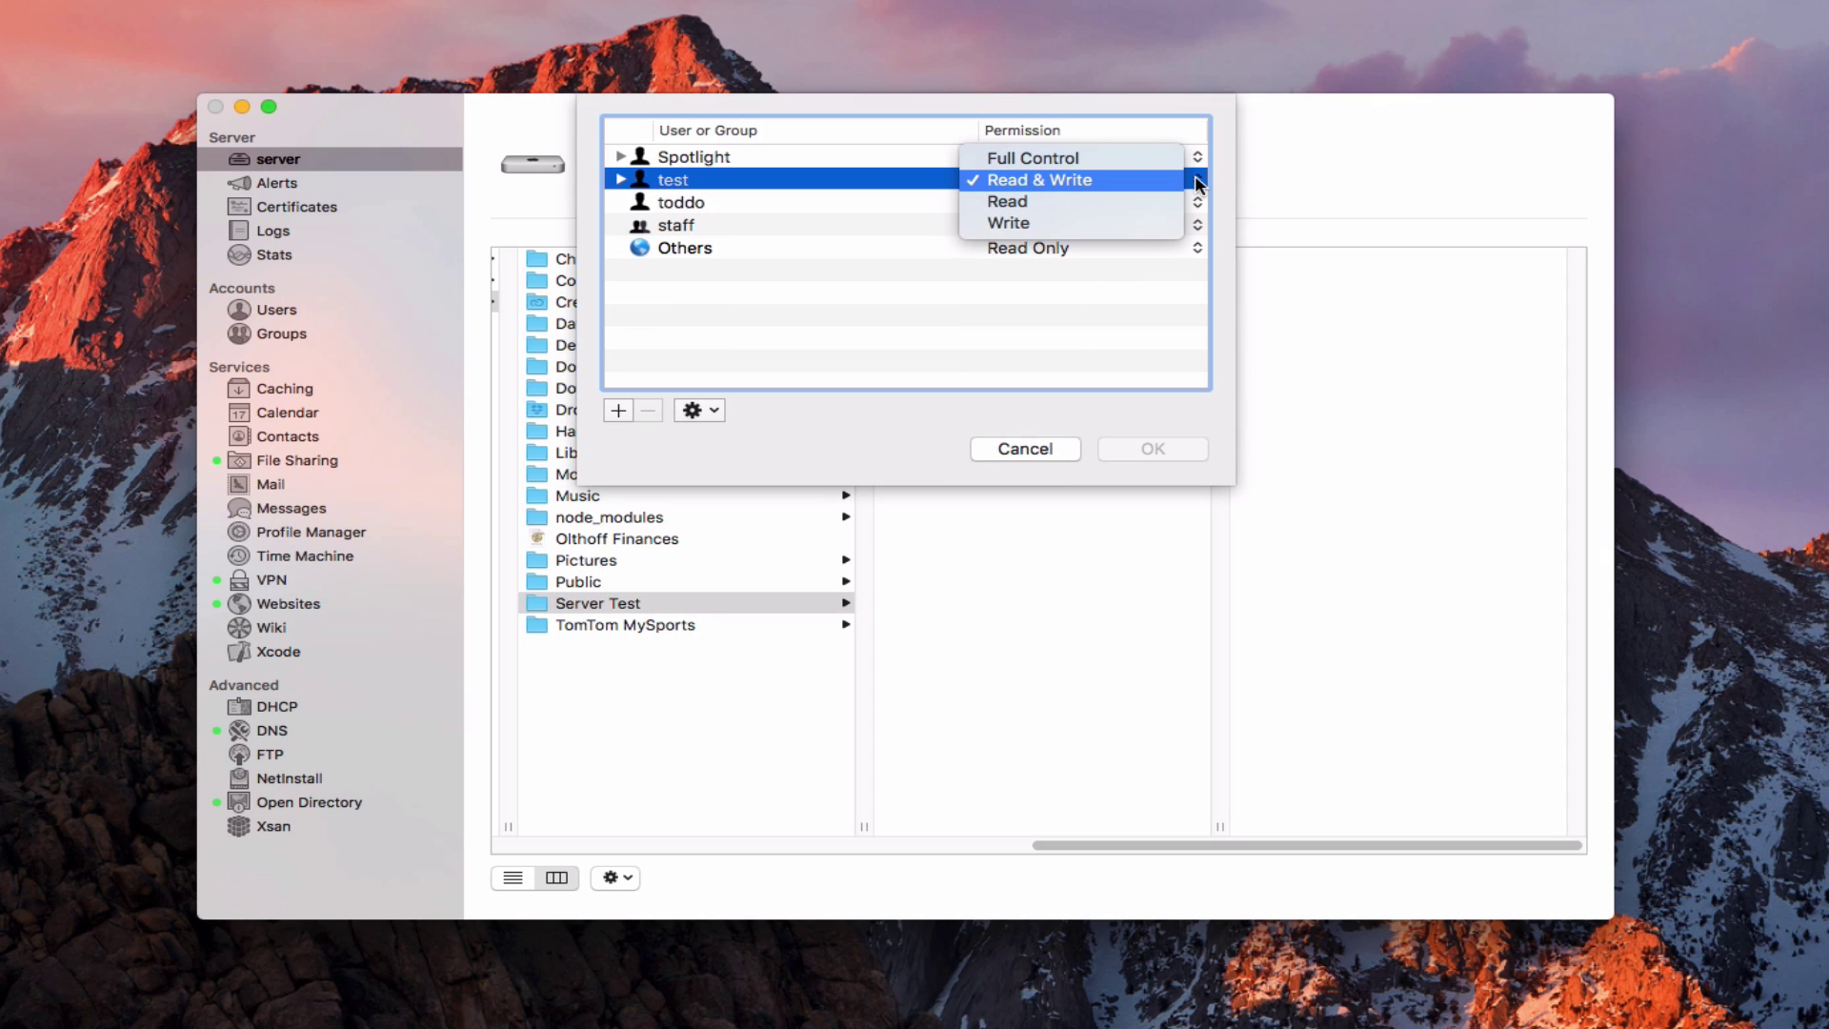
click(1141, 202)
click(620, 180)
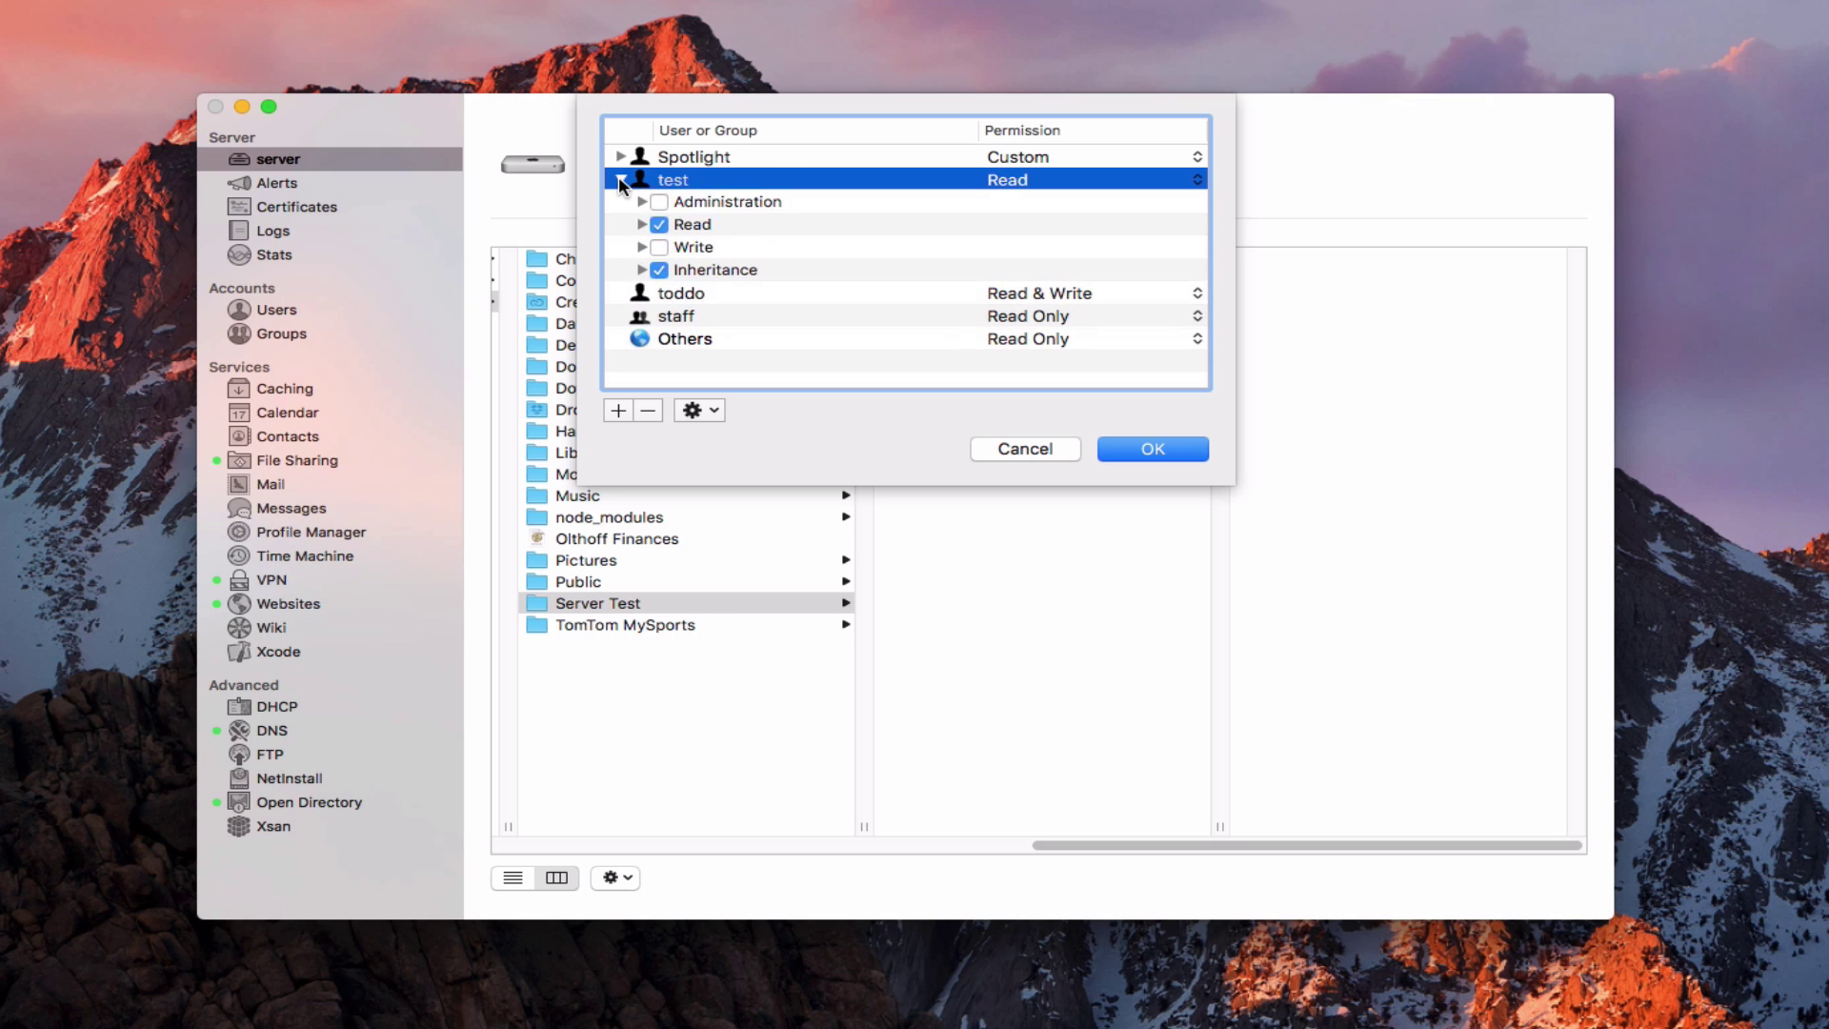
click(642, 224)
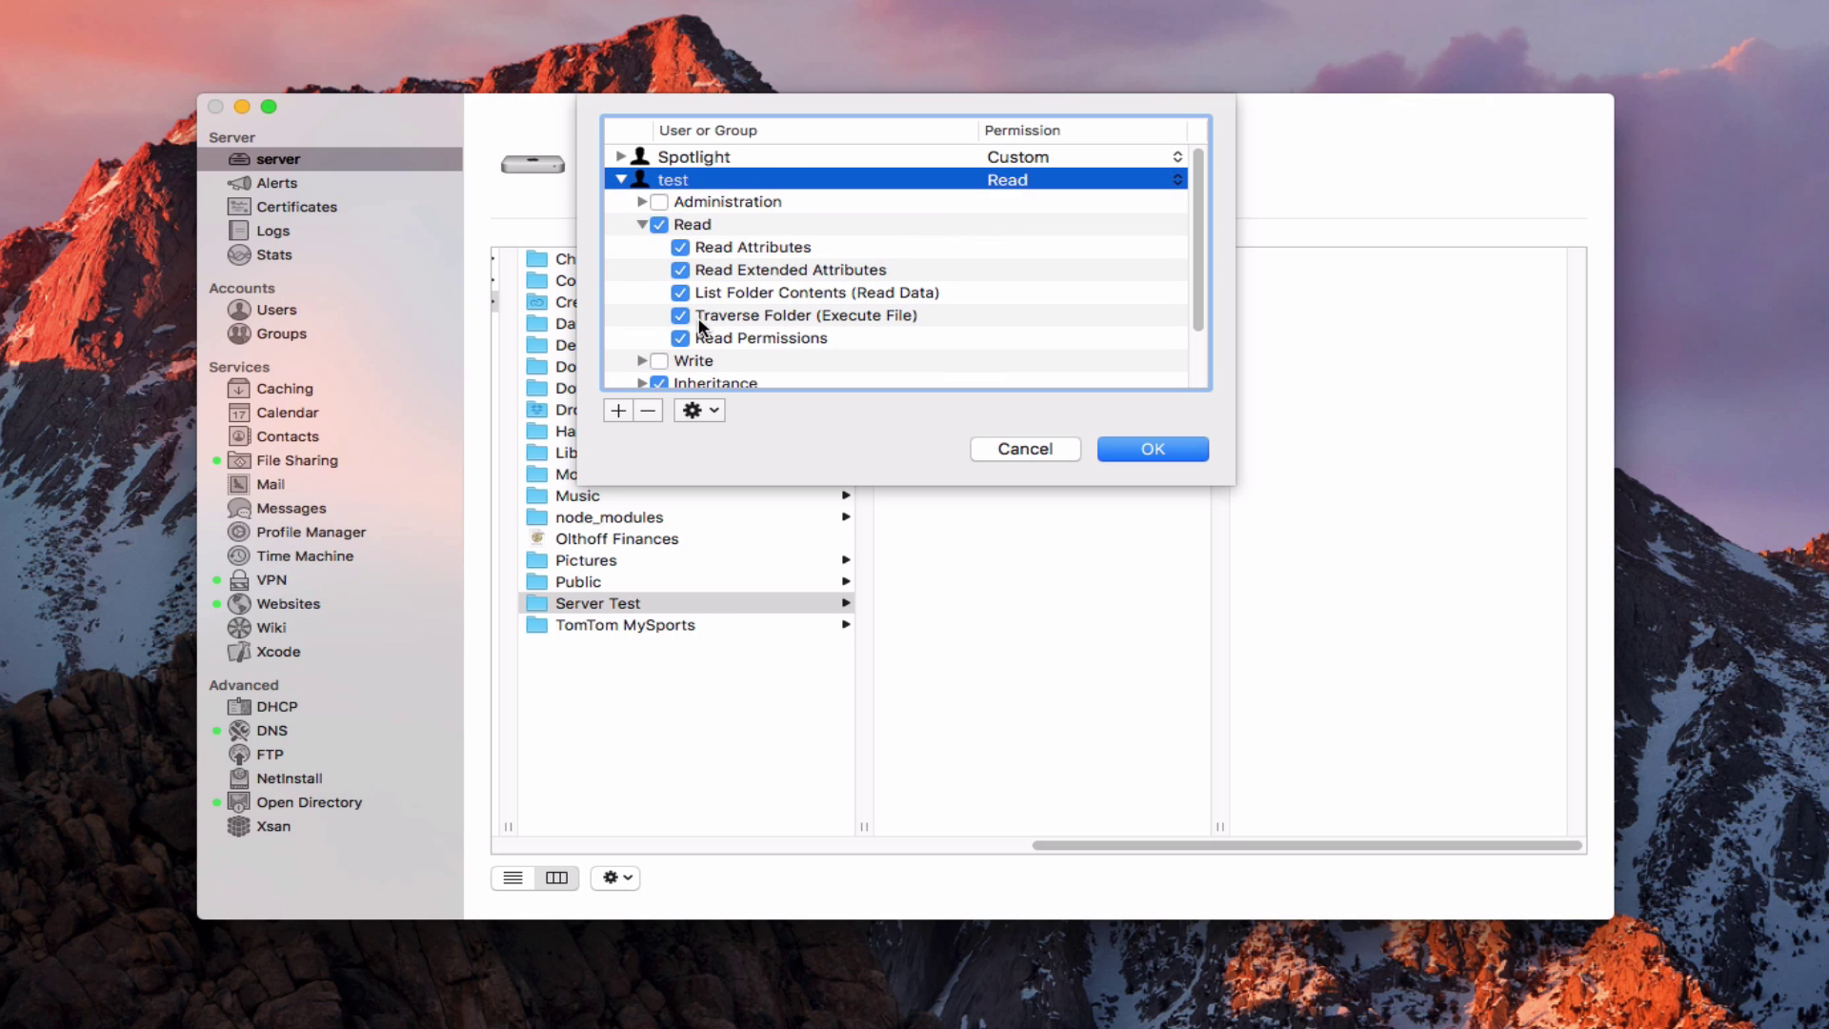
click(640, 224)
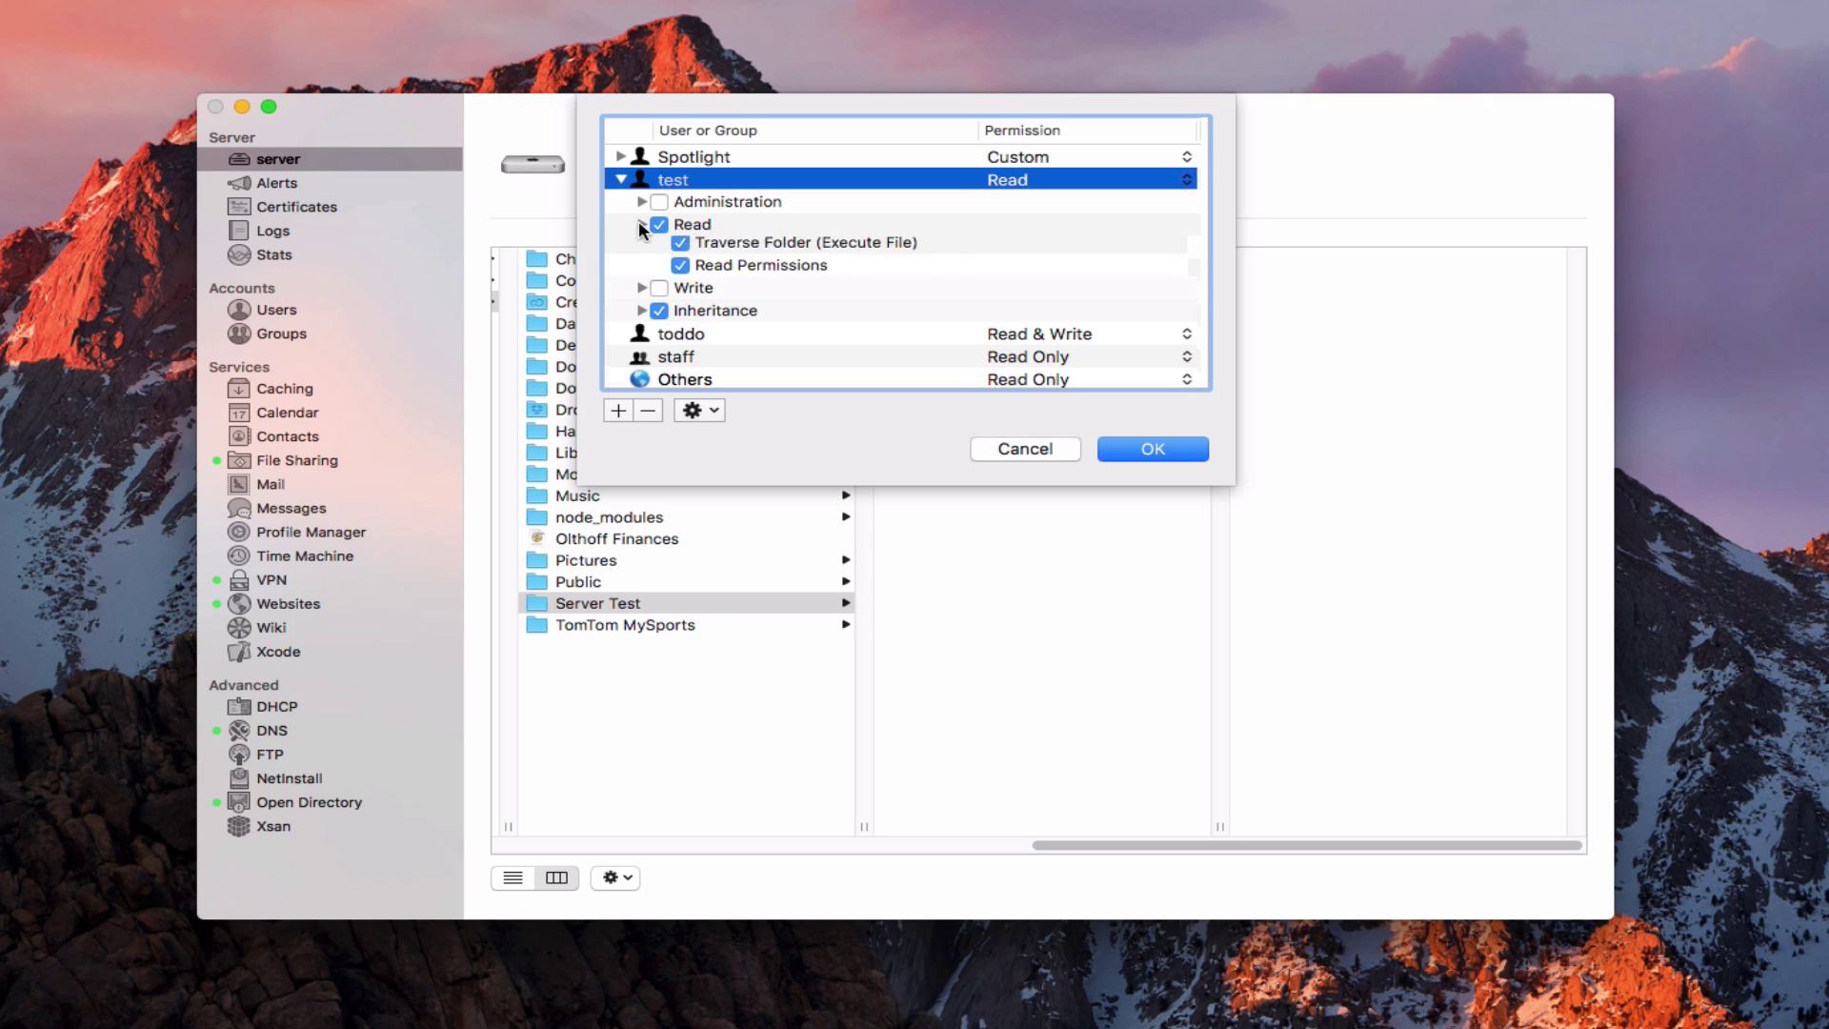
- Stop test's access from passing to child folders, child files and all descendants, then save
click(639, 270)
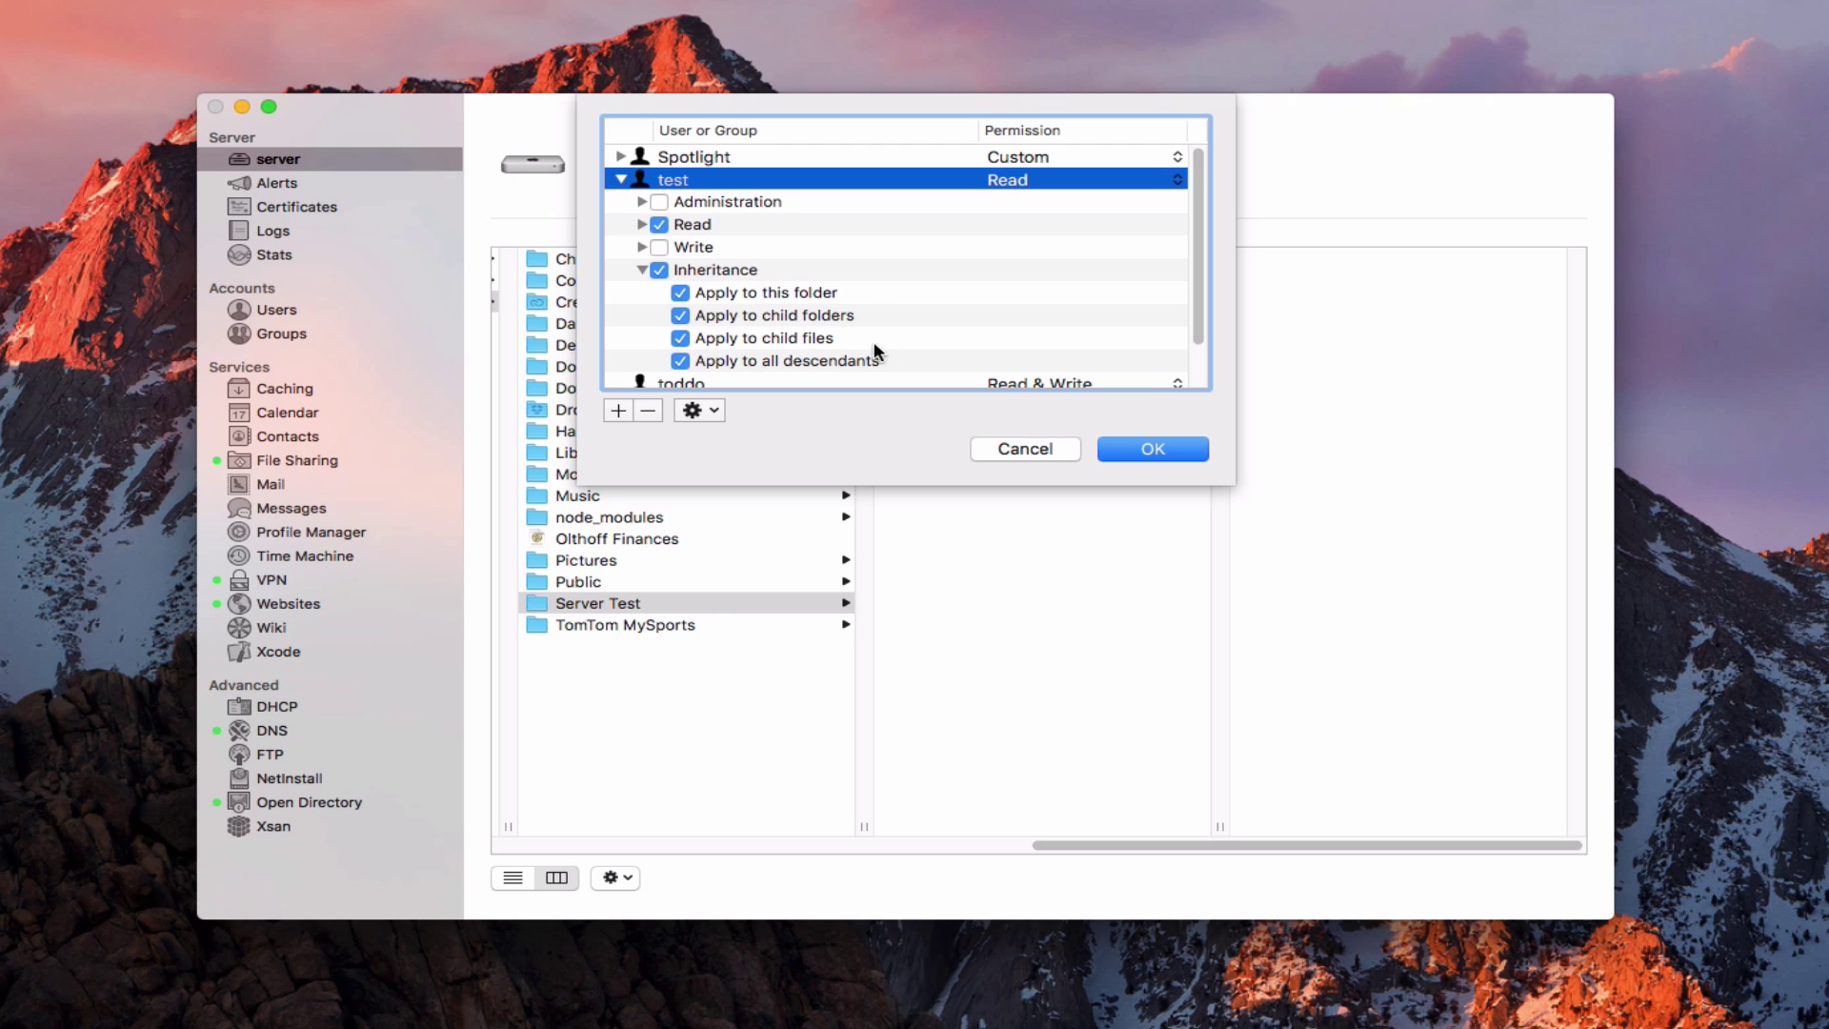
click(642, 271)
click(642, 271)
click(680, 315)
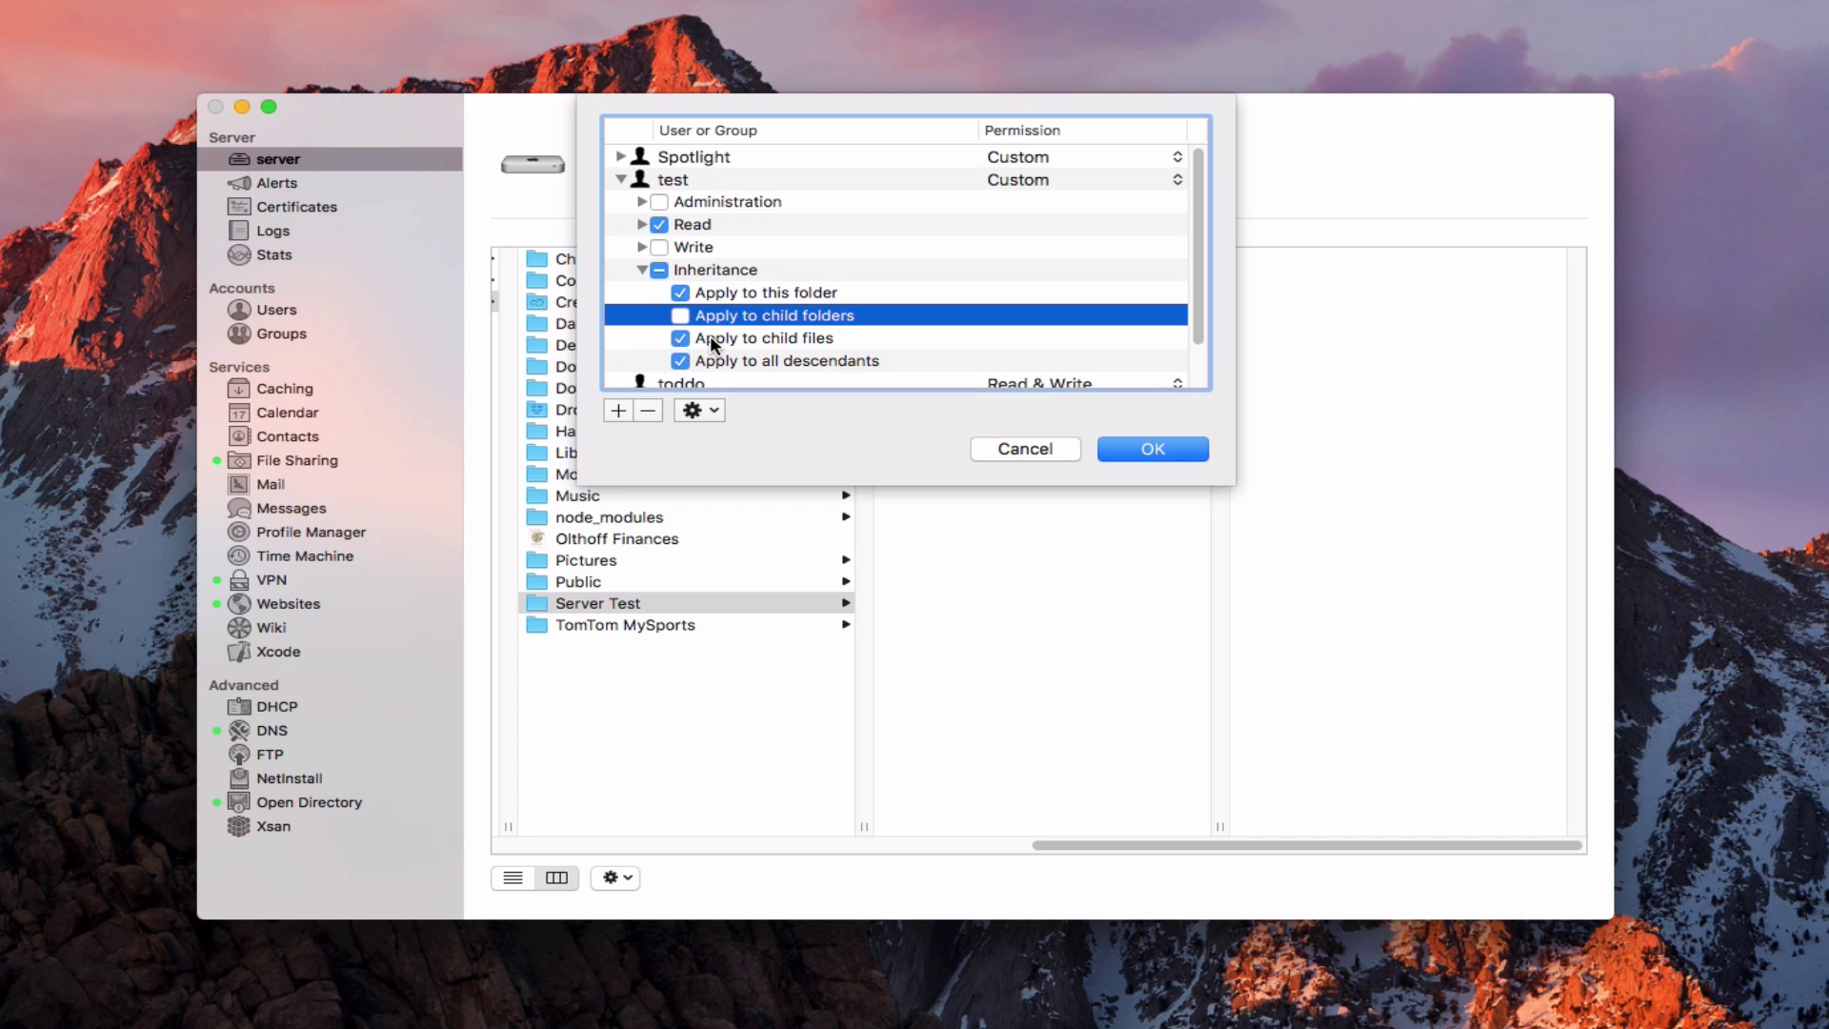
click(680, 338)
click(680, 362)
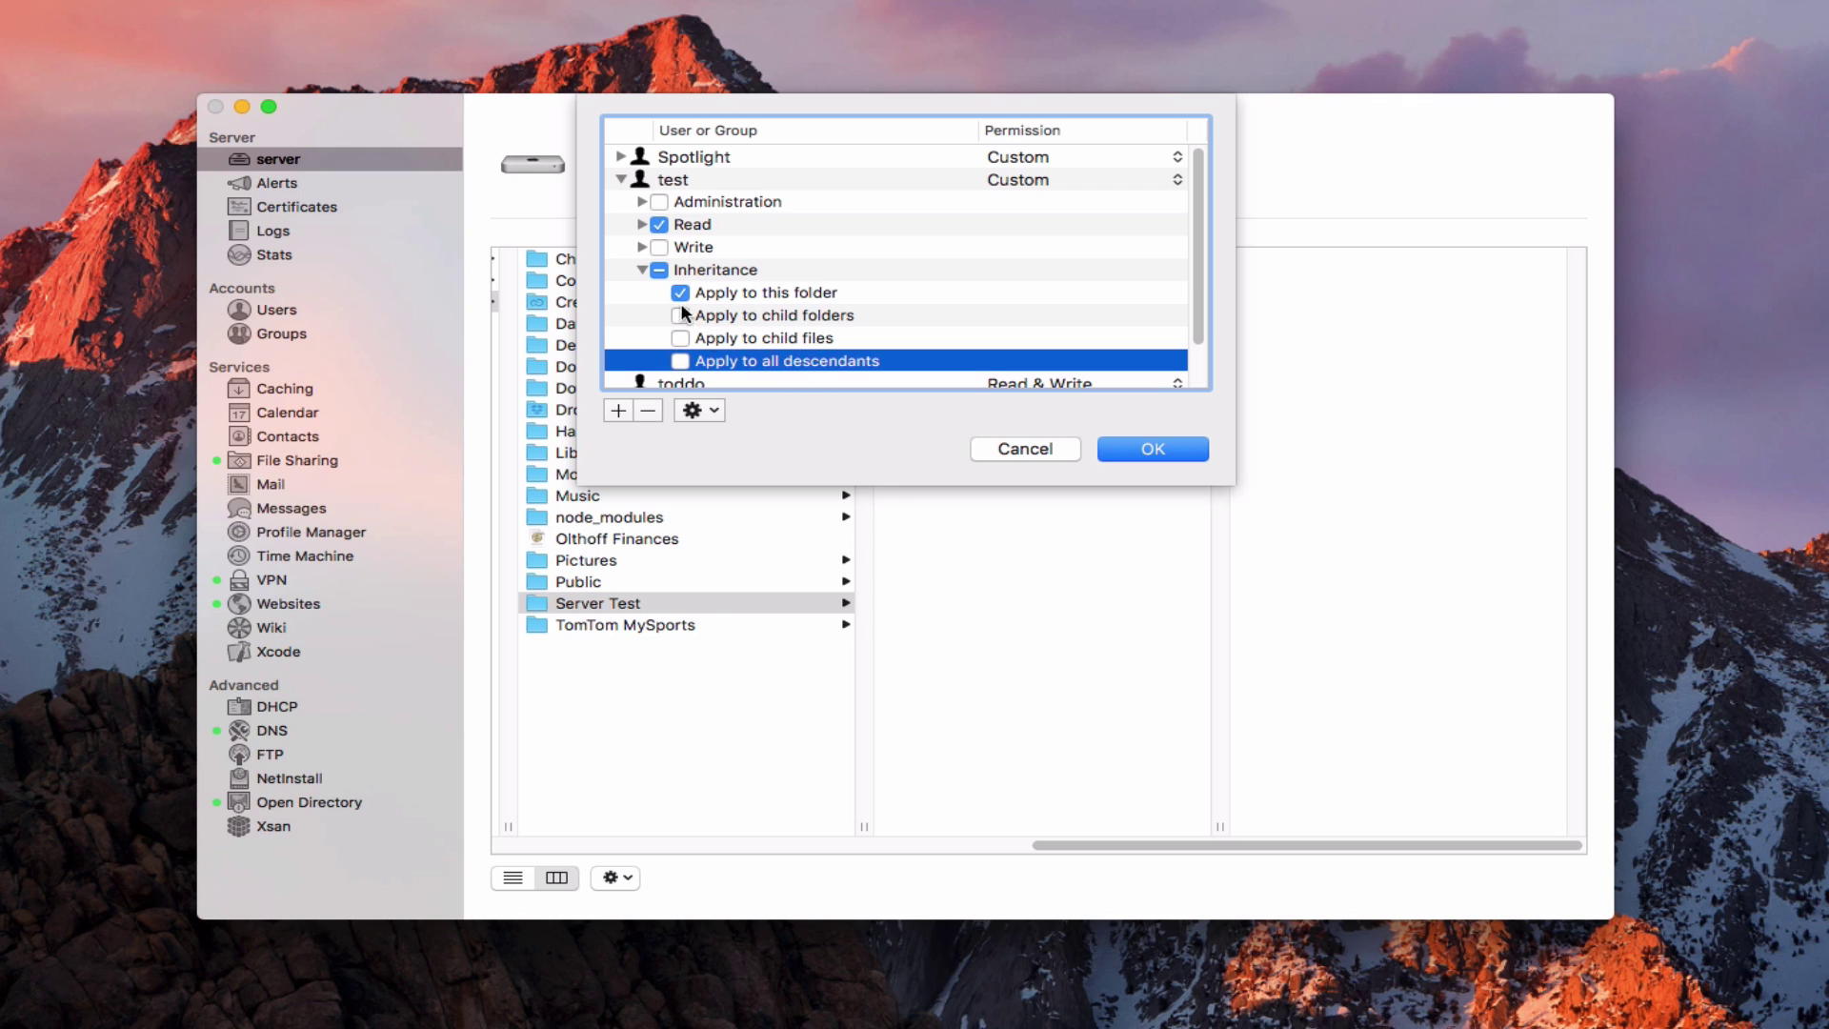
click(643, 271)
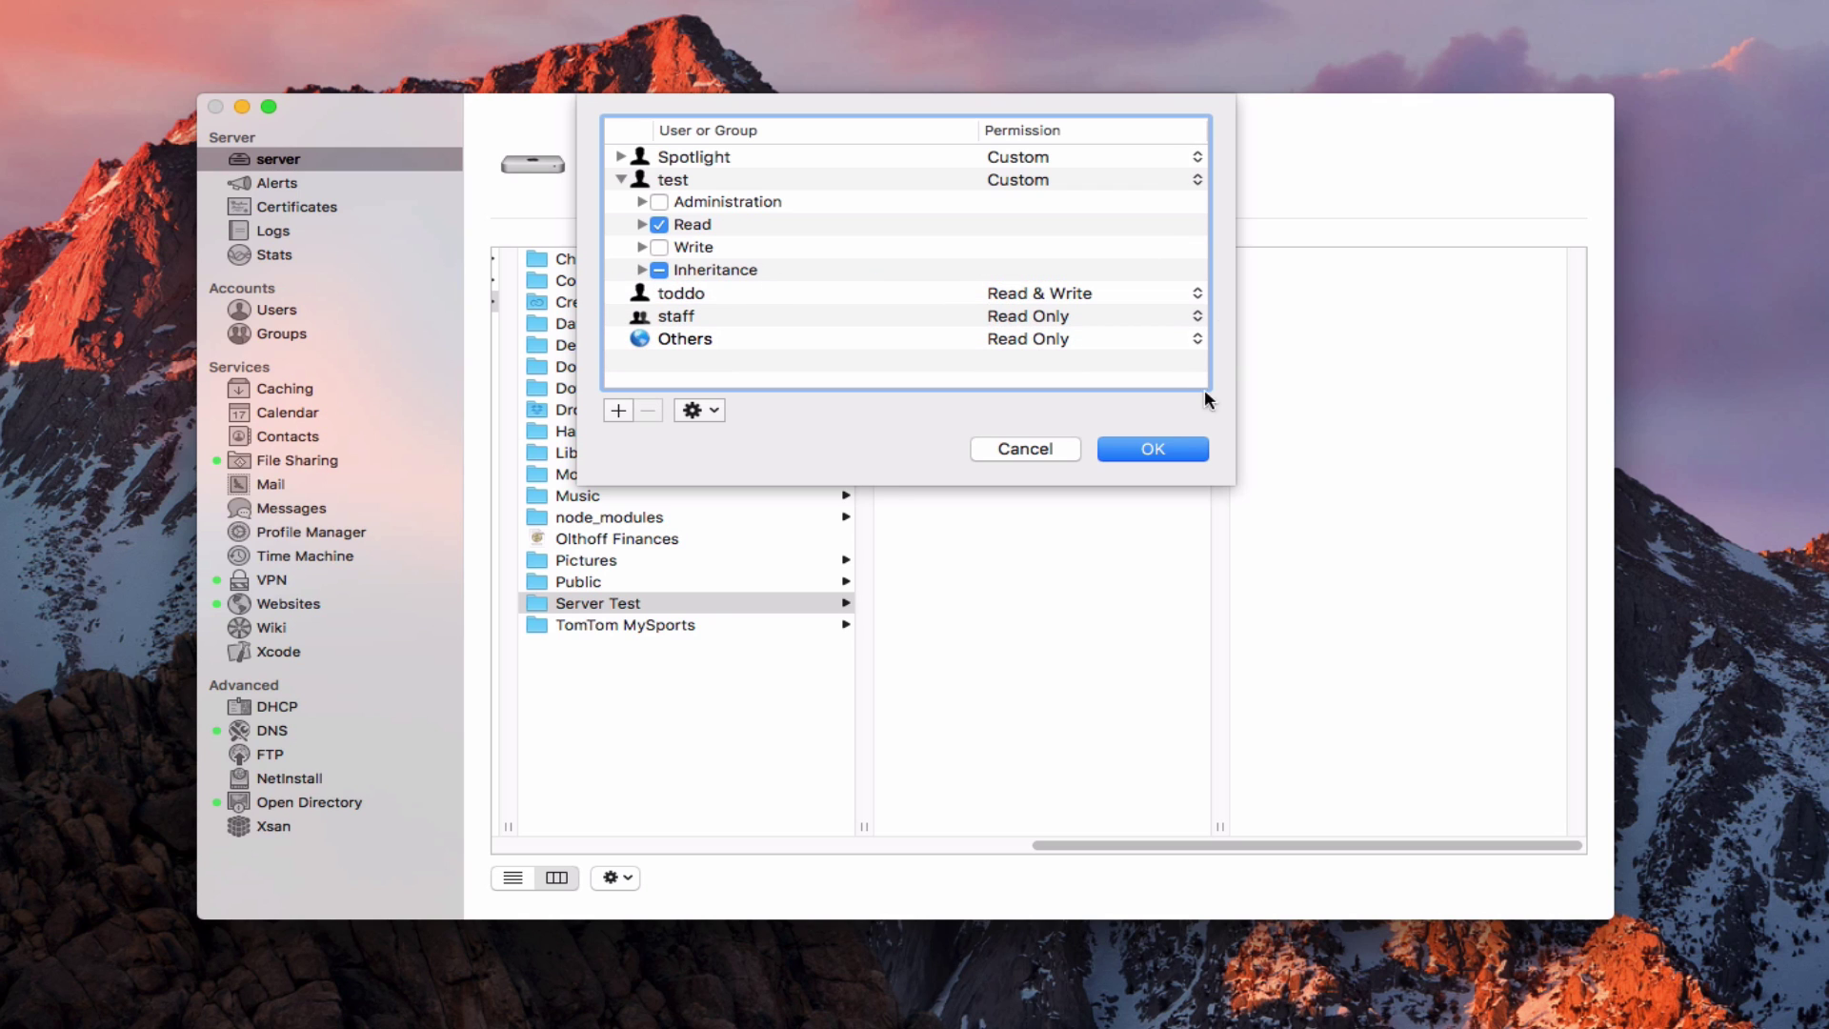
click(618, 179)
click(1150, 448)
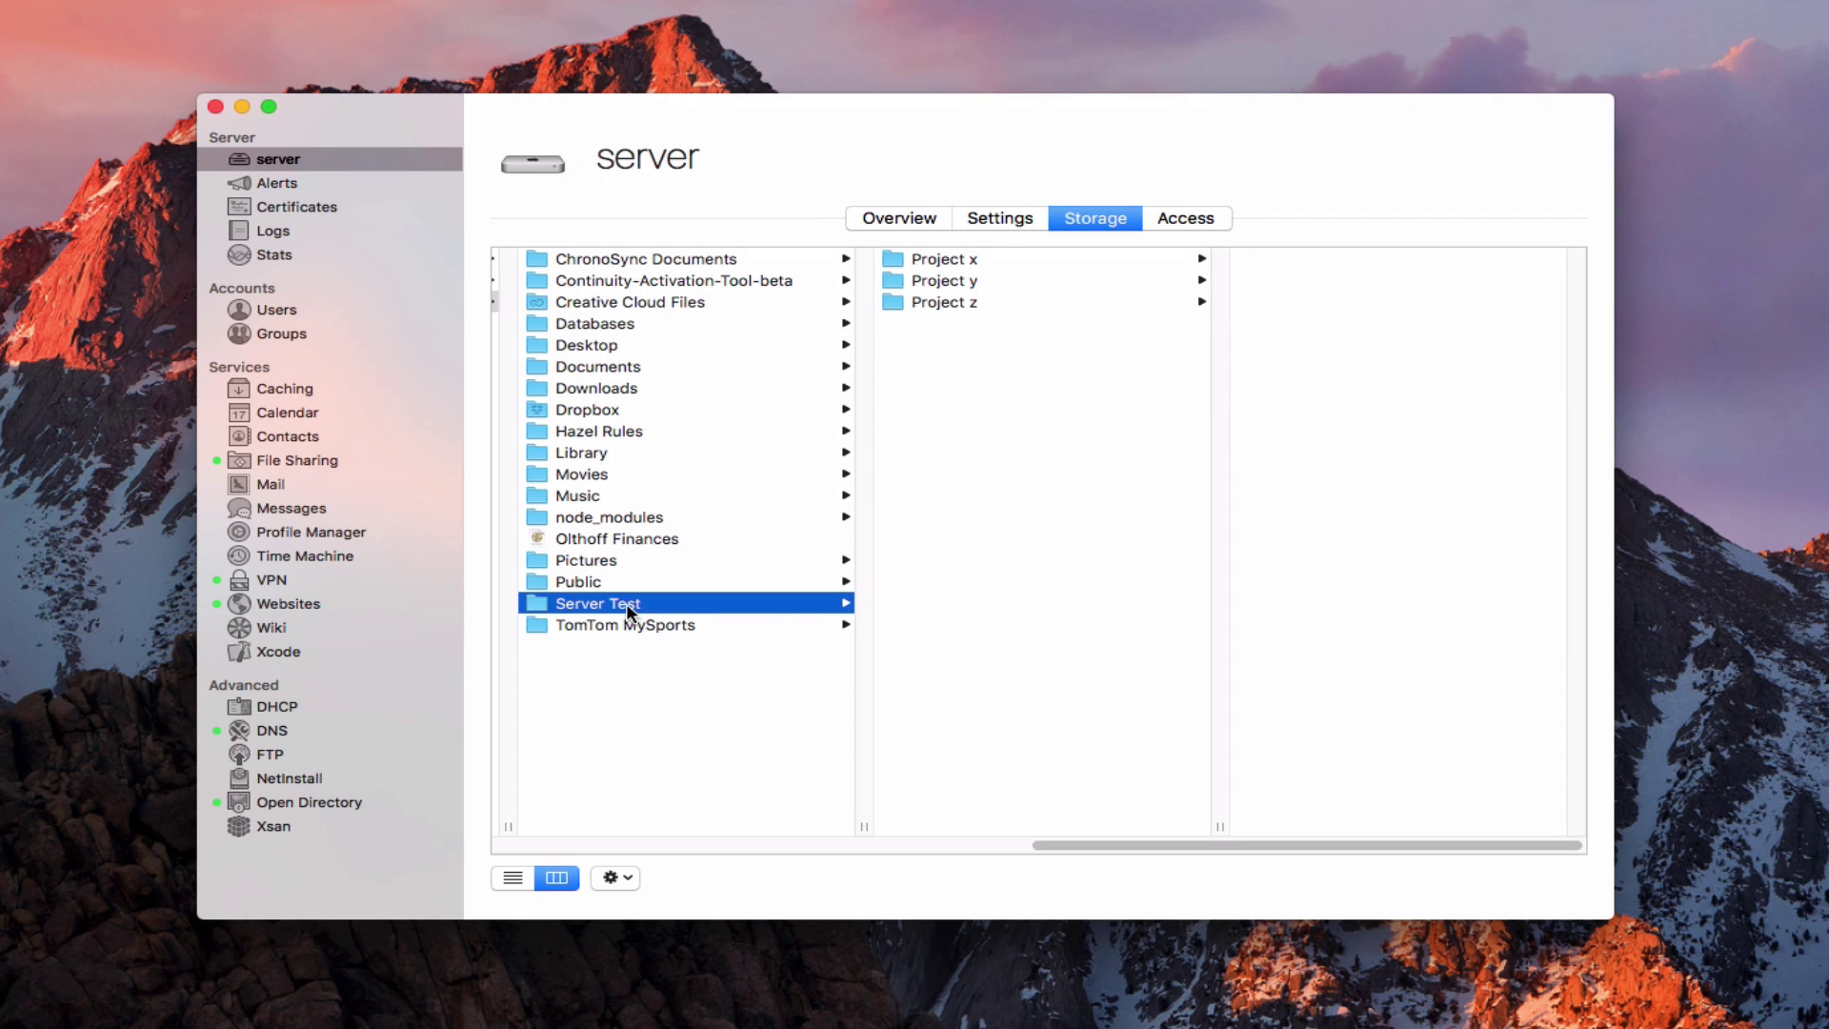
click(926, 258)
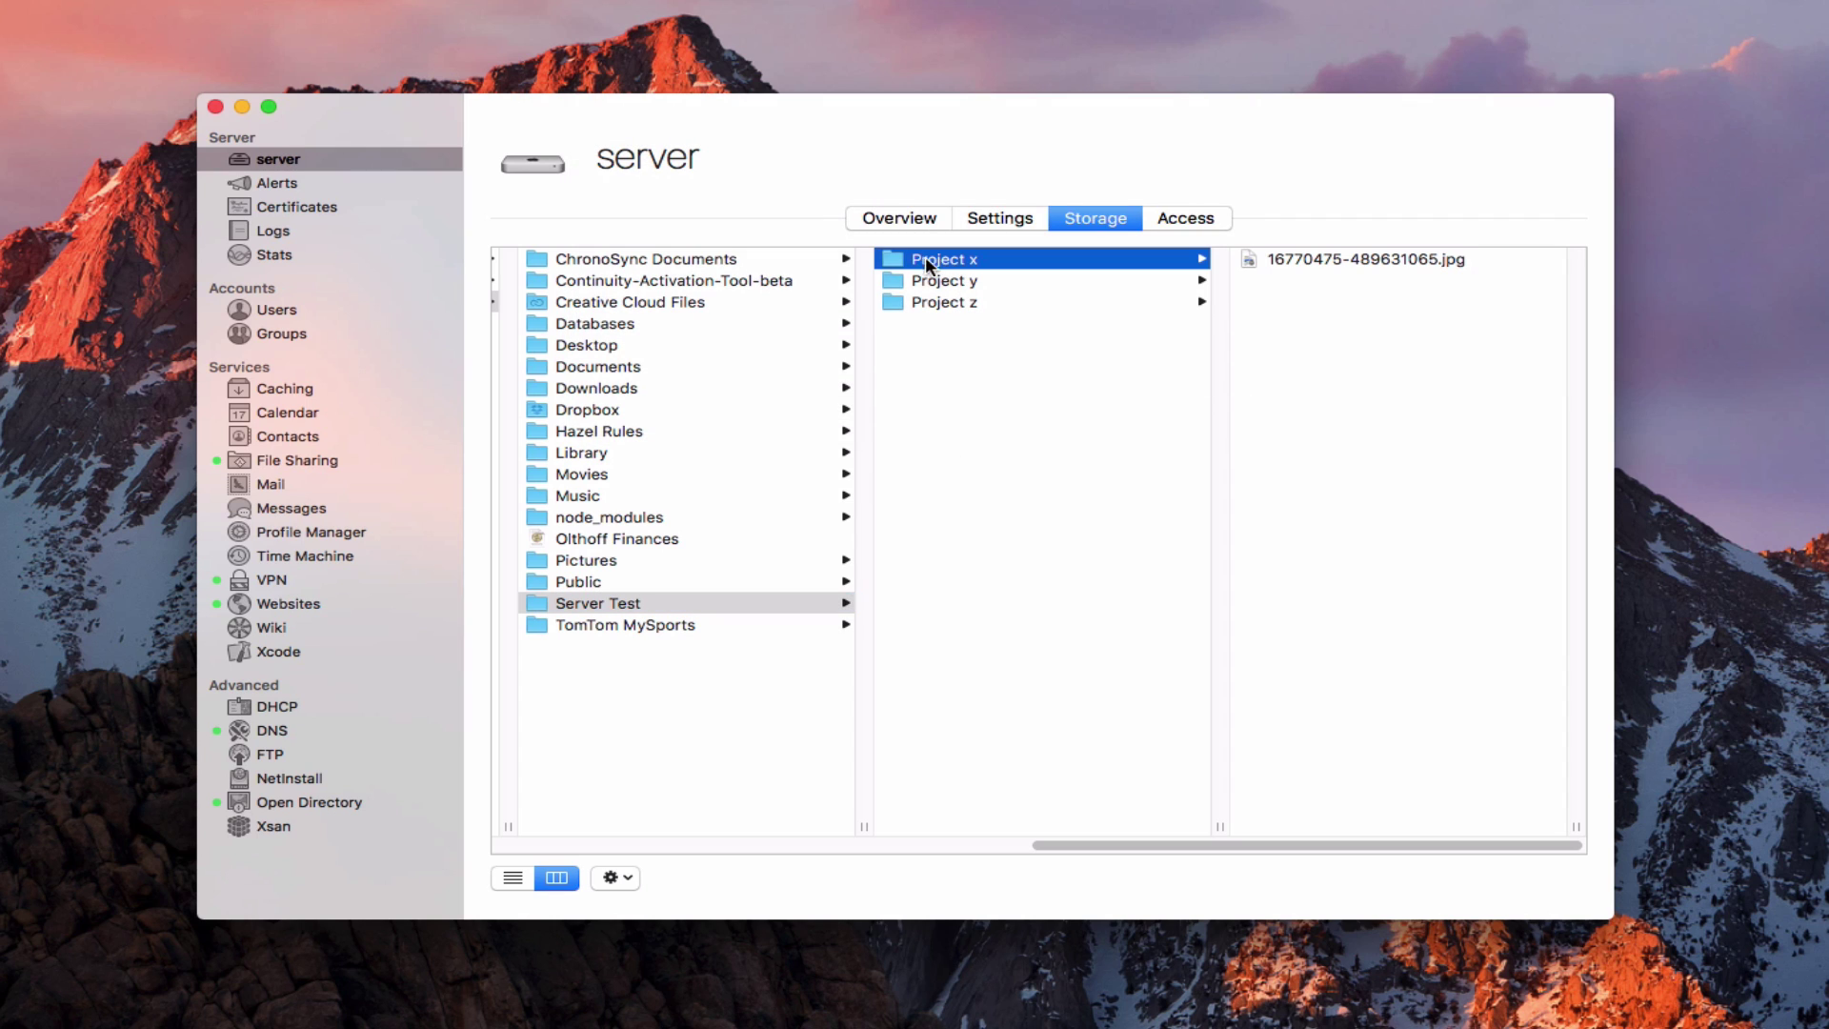
click(625, 875)
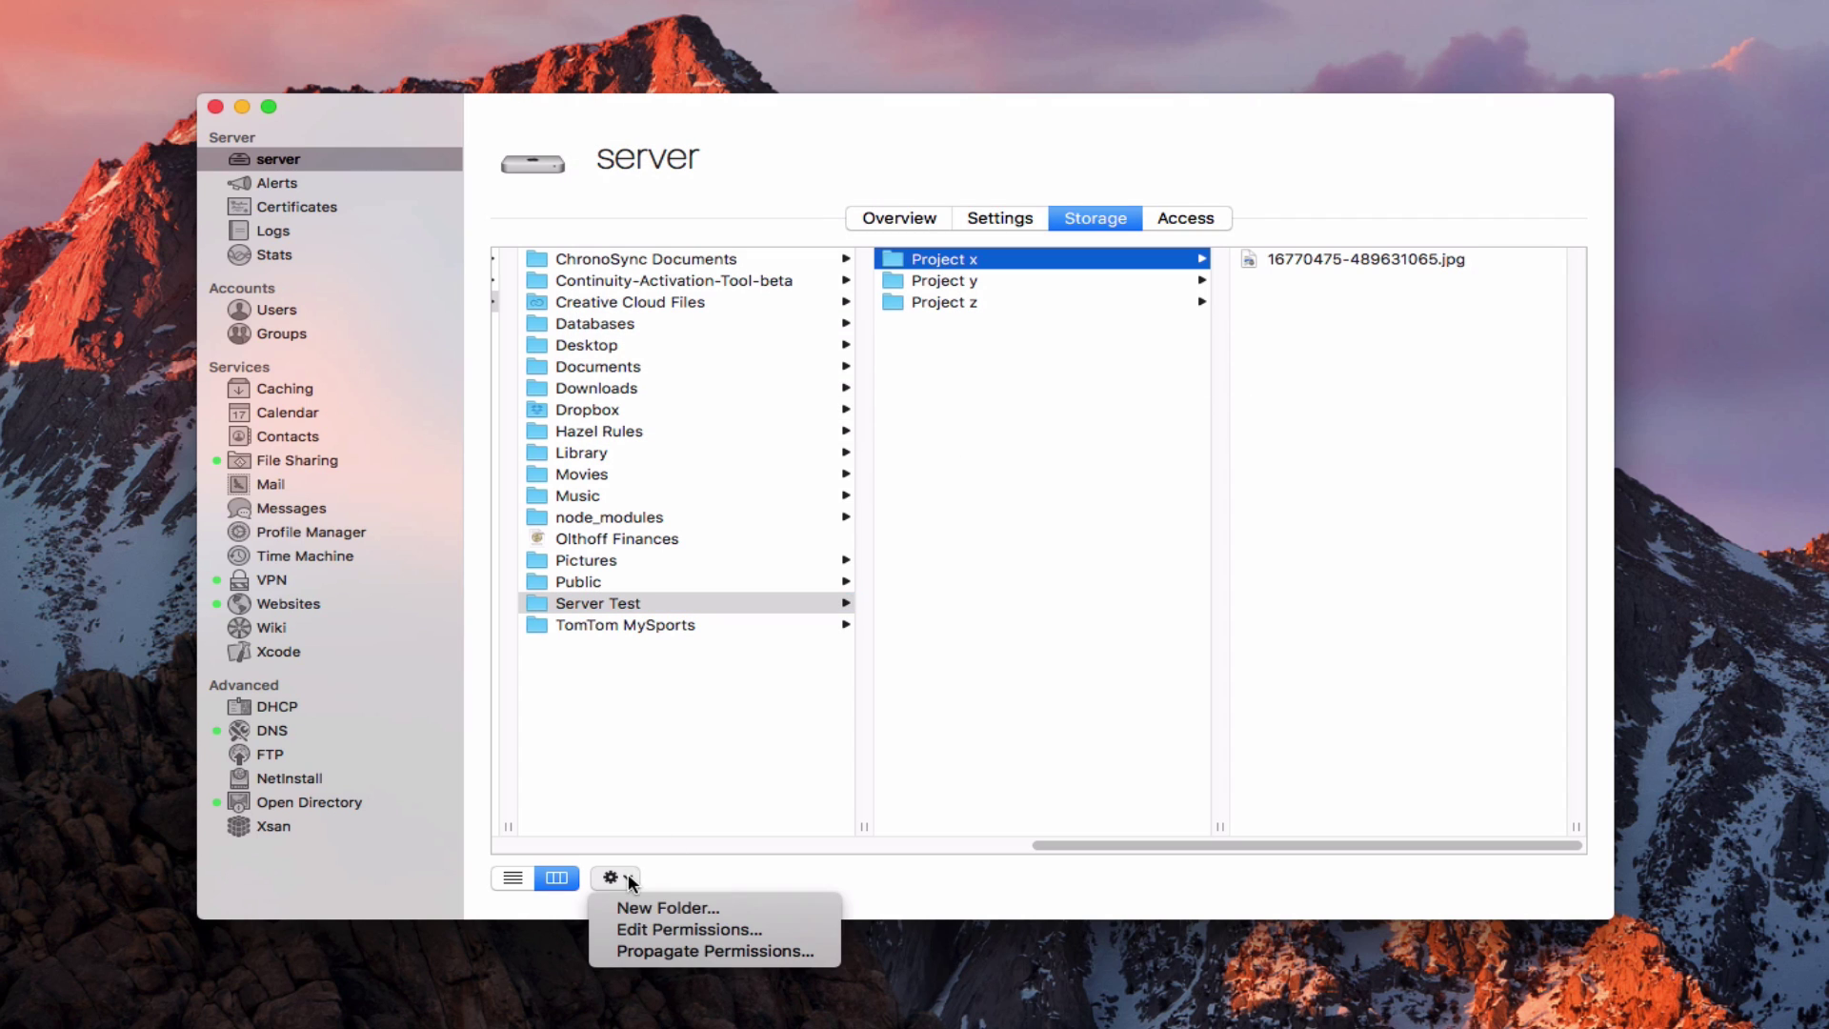
click(673, 929)
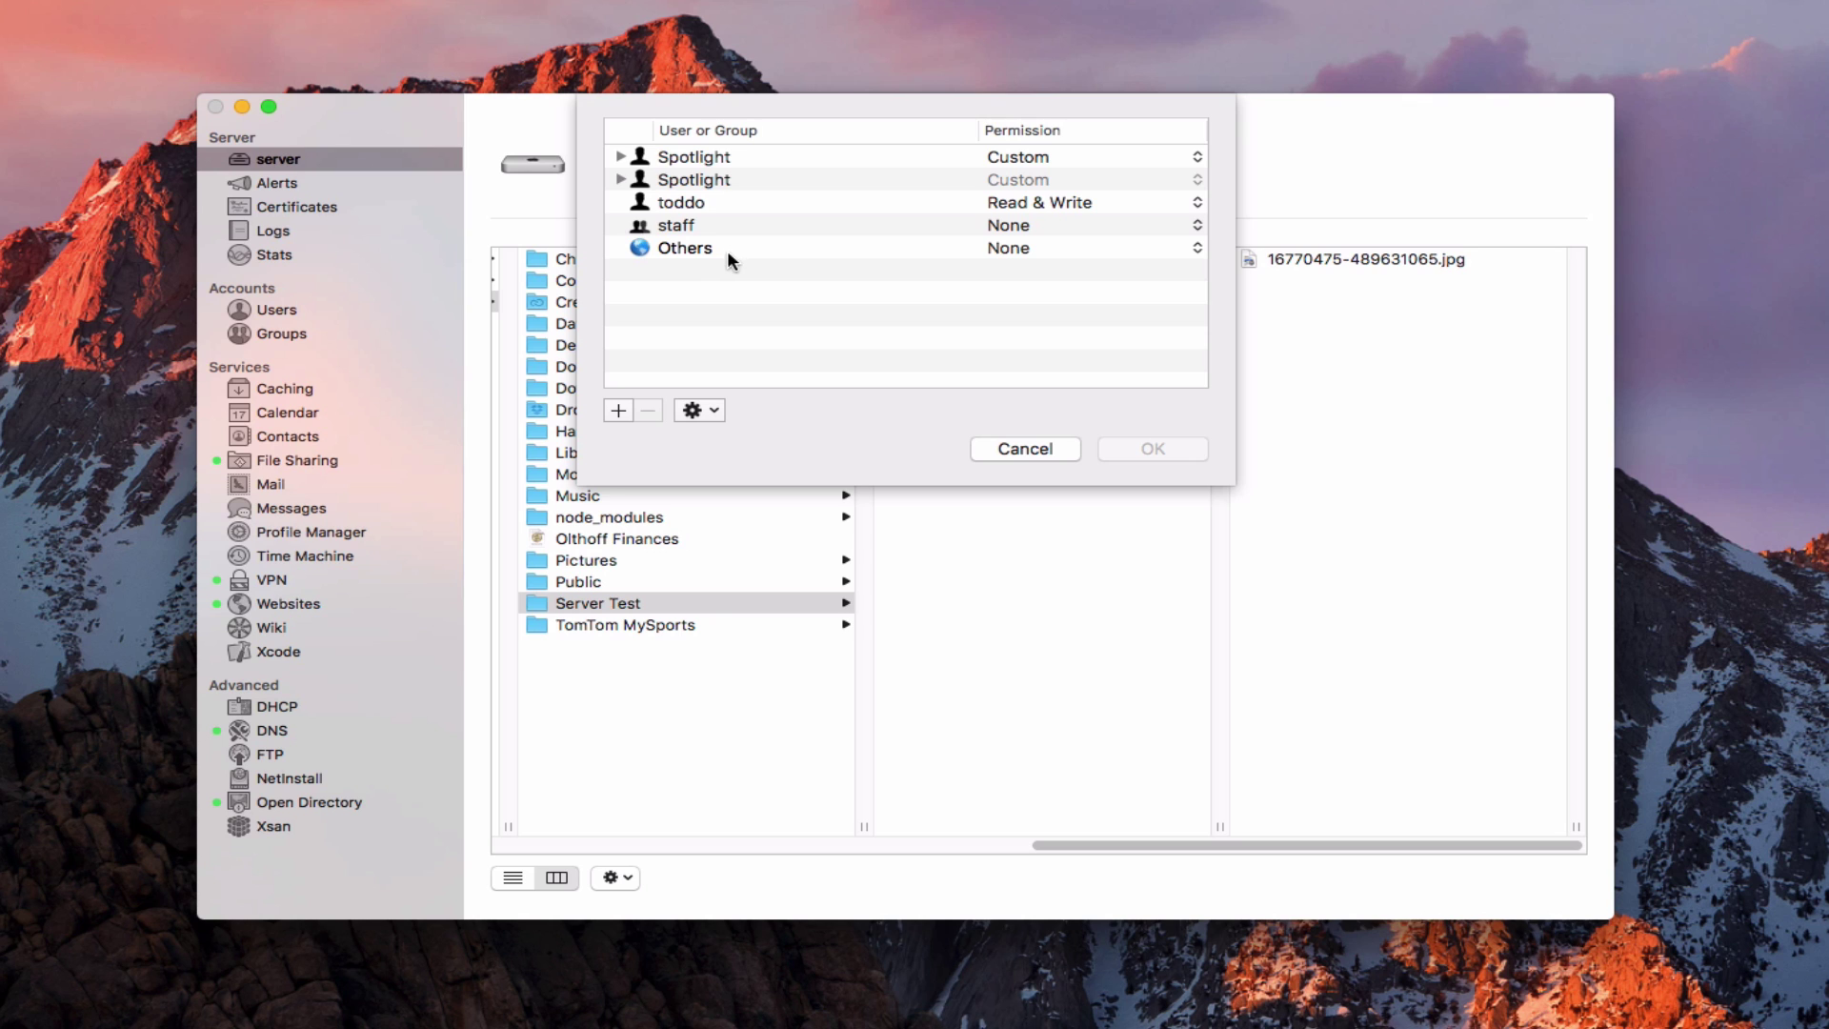
click(1025, 459)
click(620, 604)
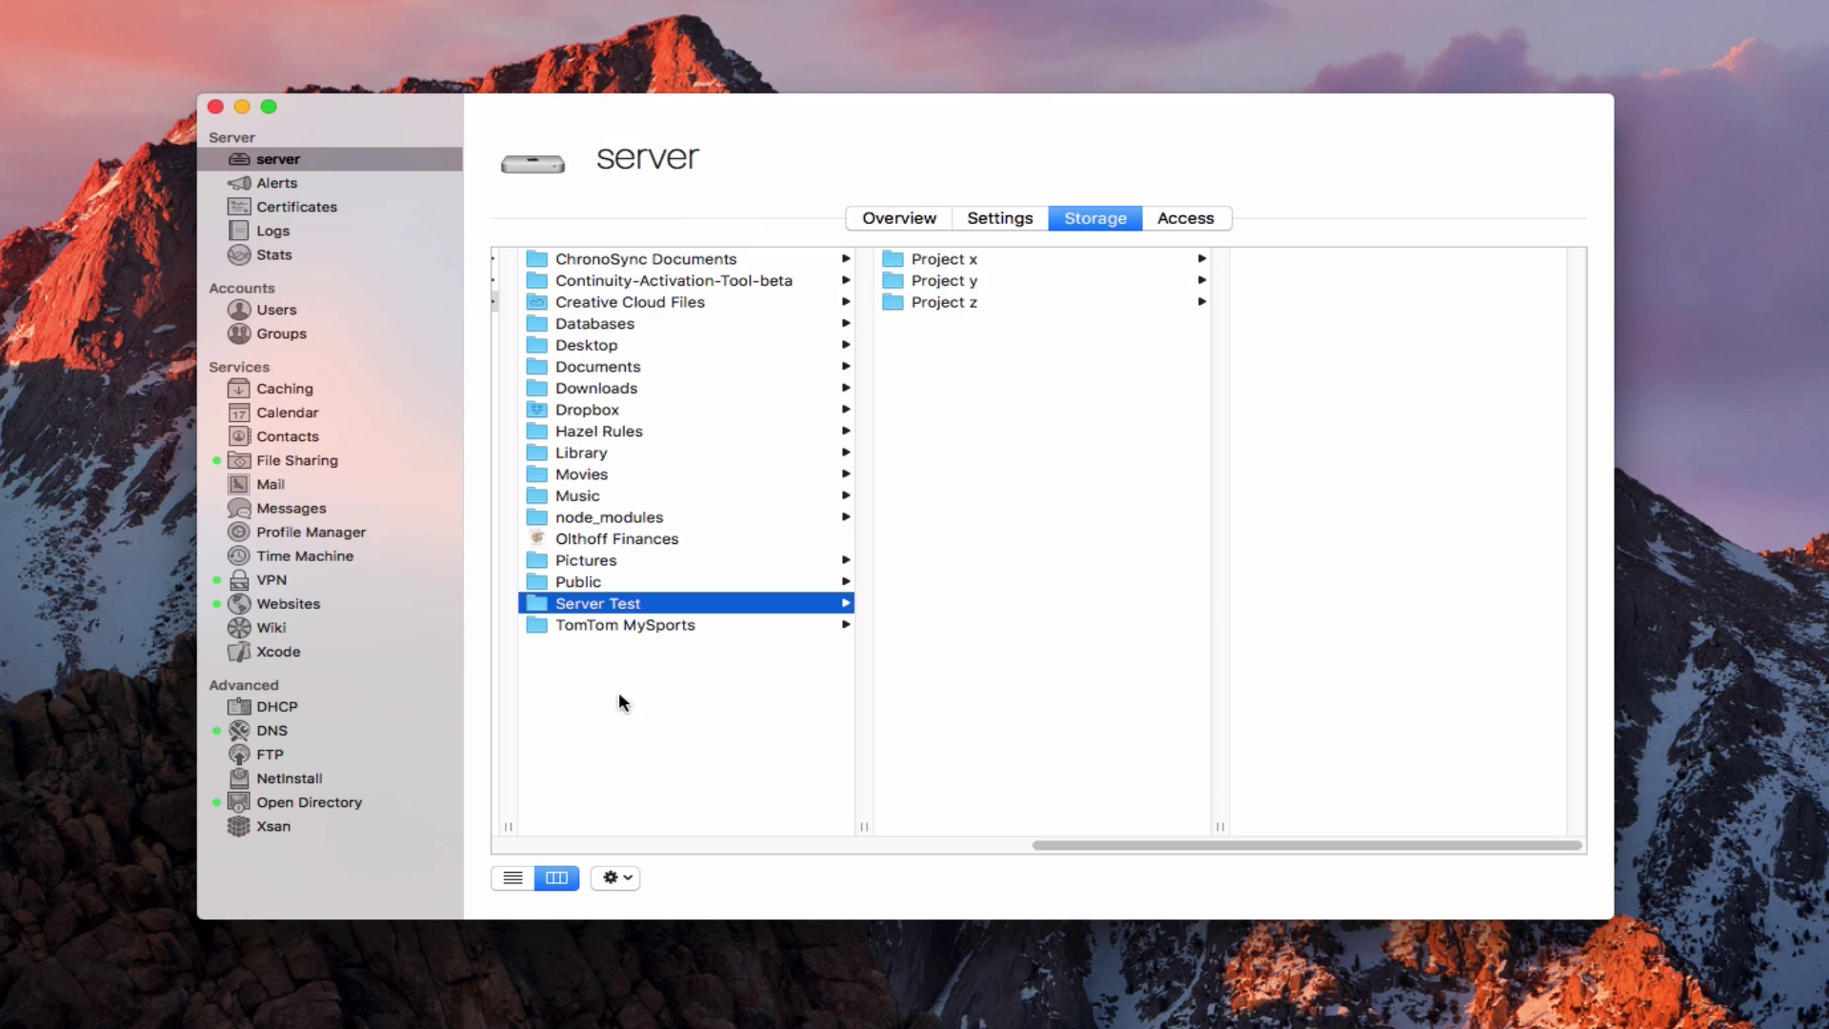
click(615, 878)
click(672, 932)
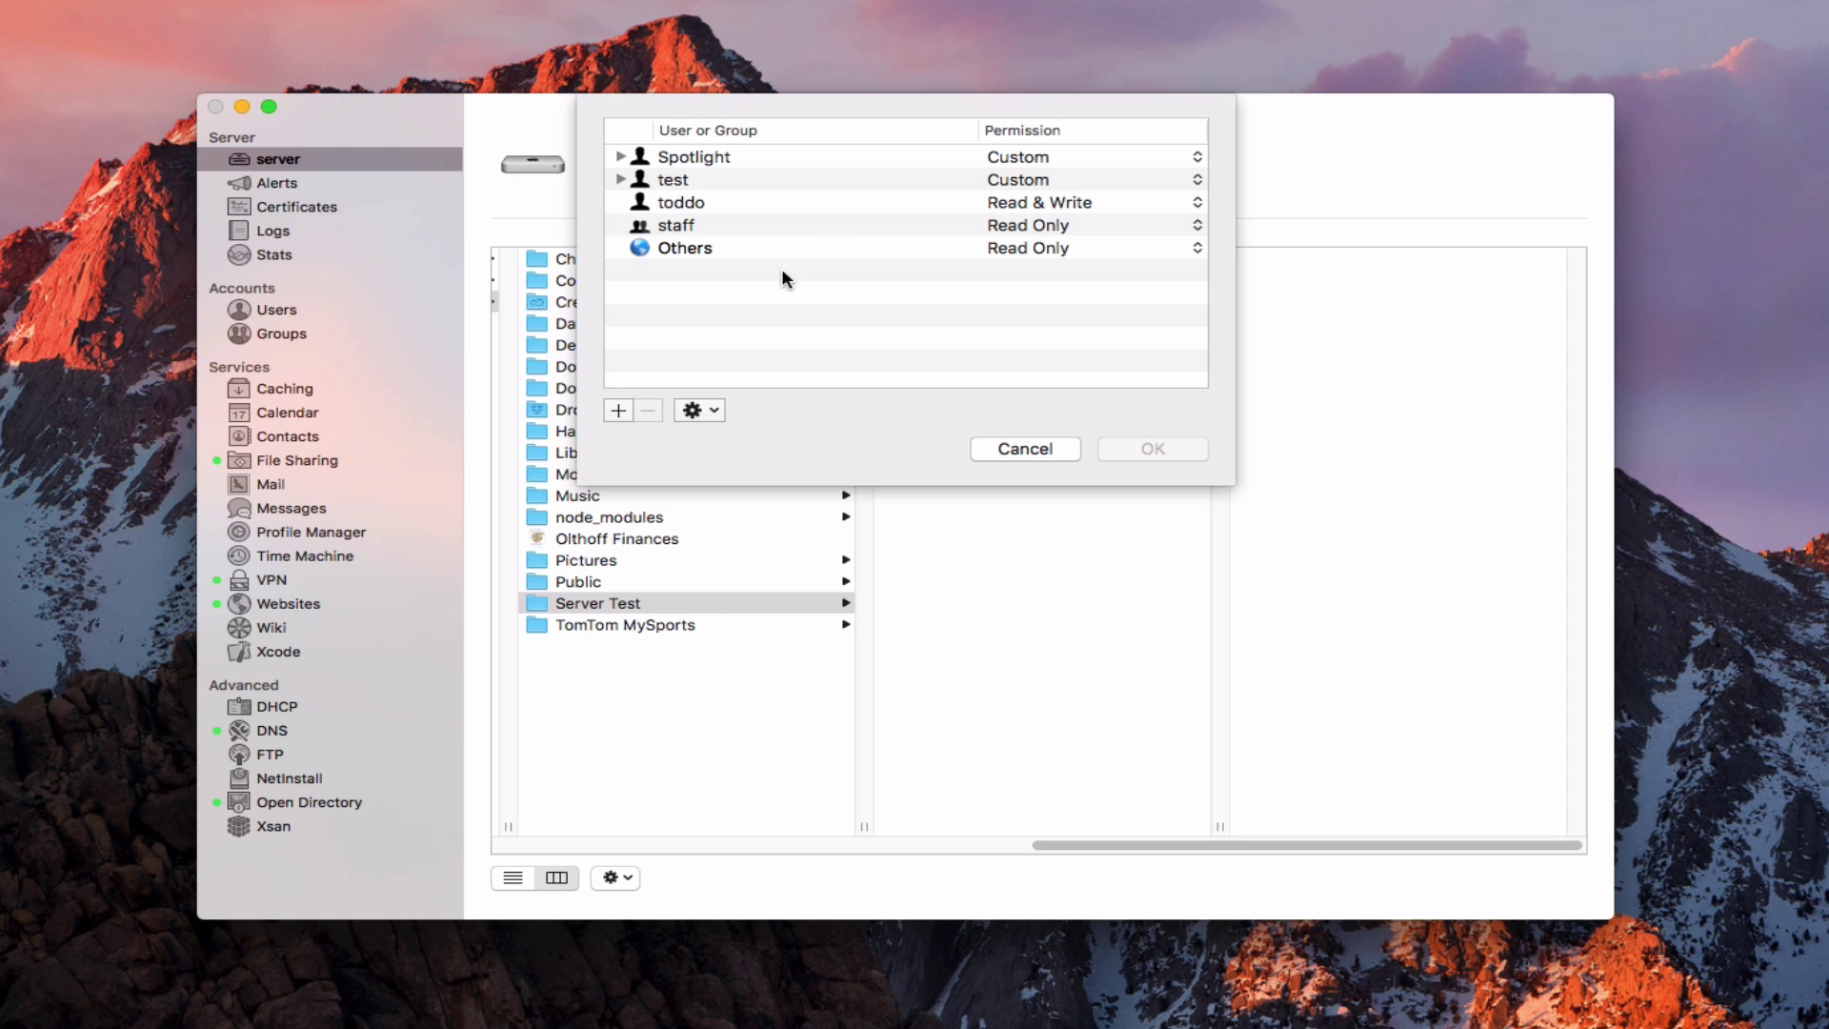
click(1197, 225)
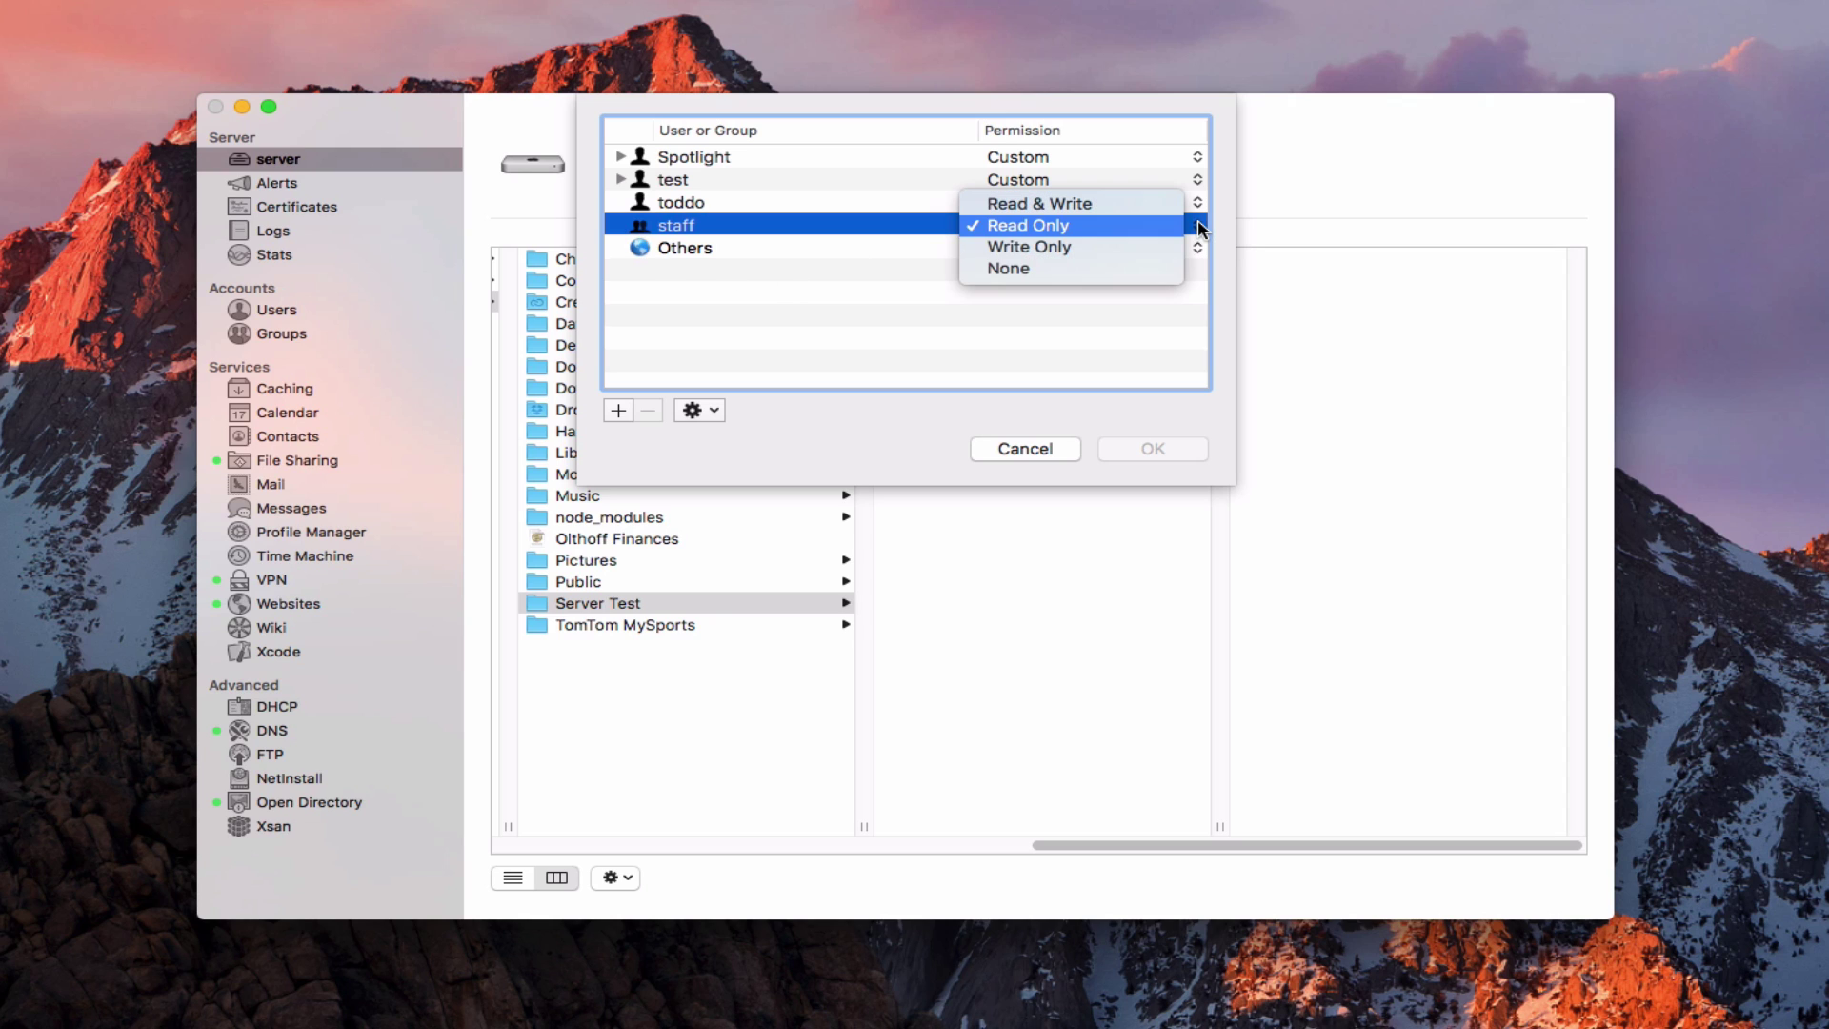
click(1155, 302)
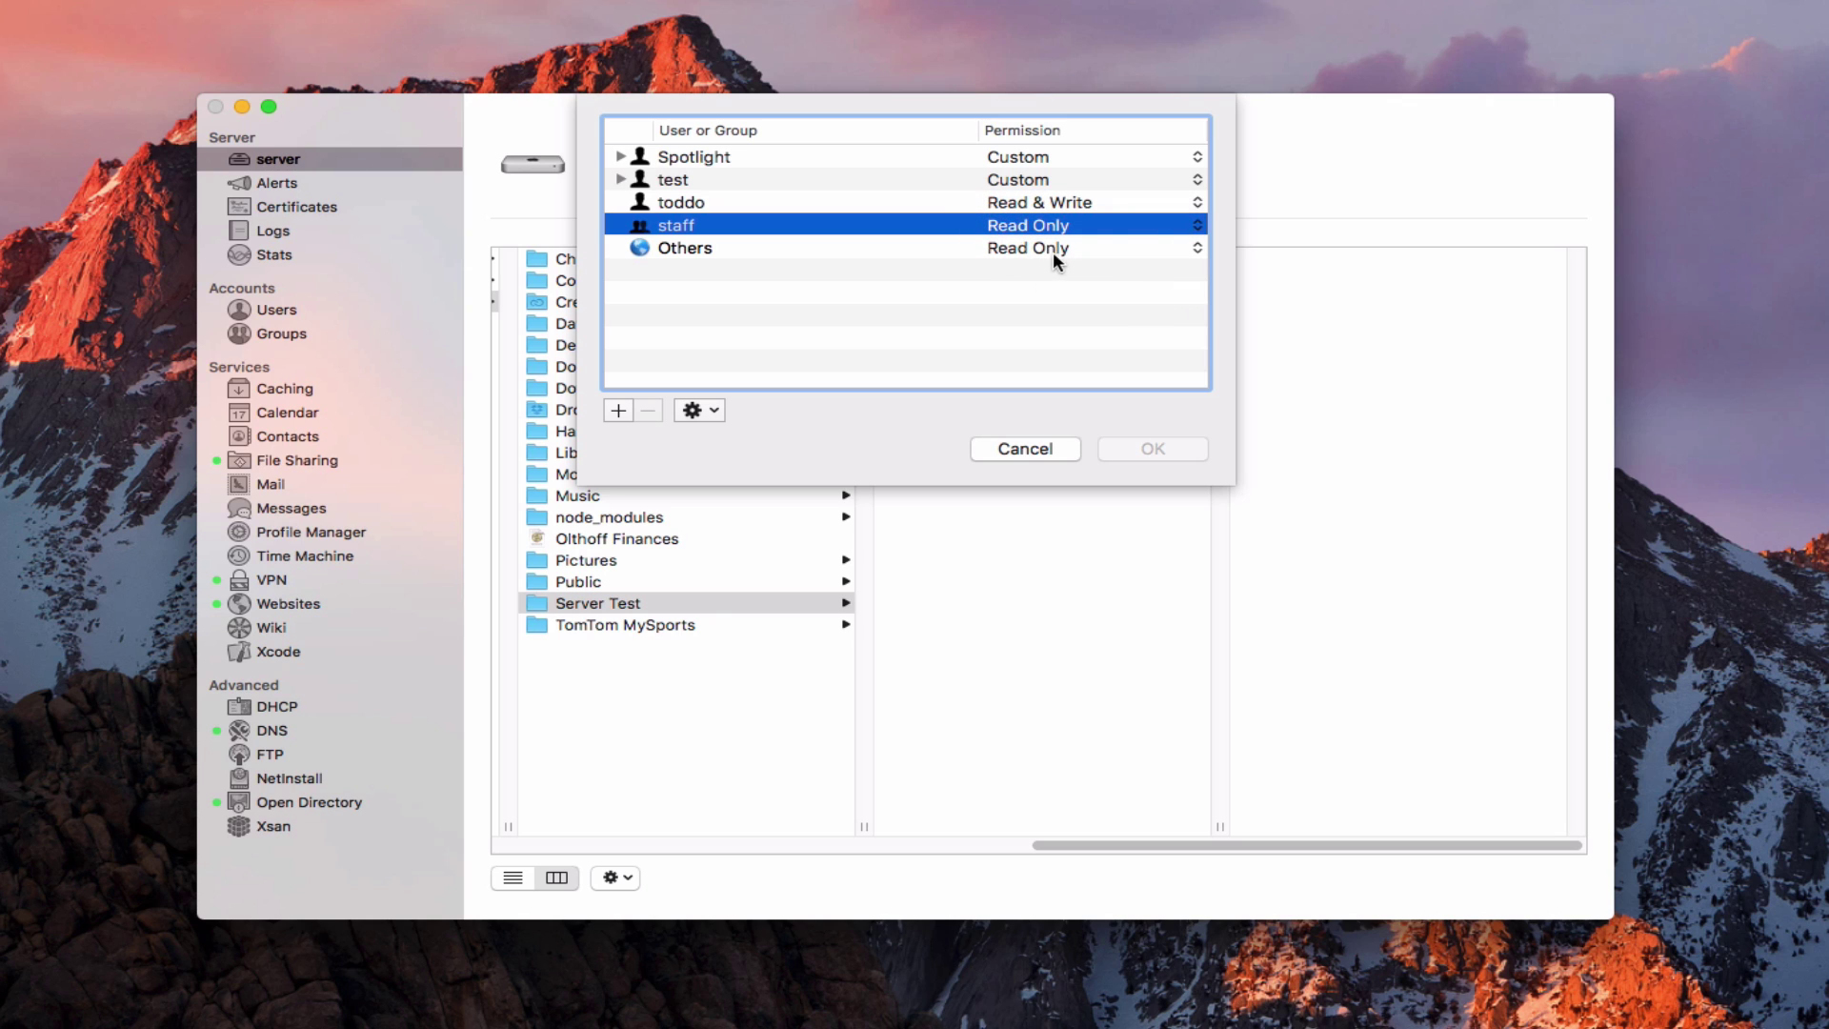
click(1028, 452)
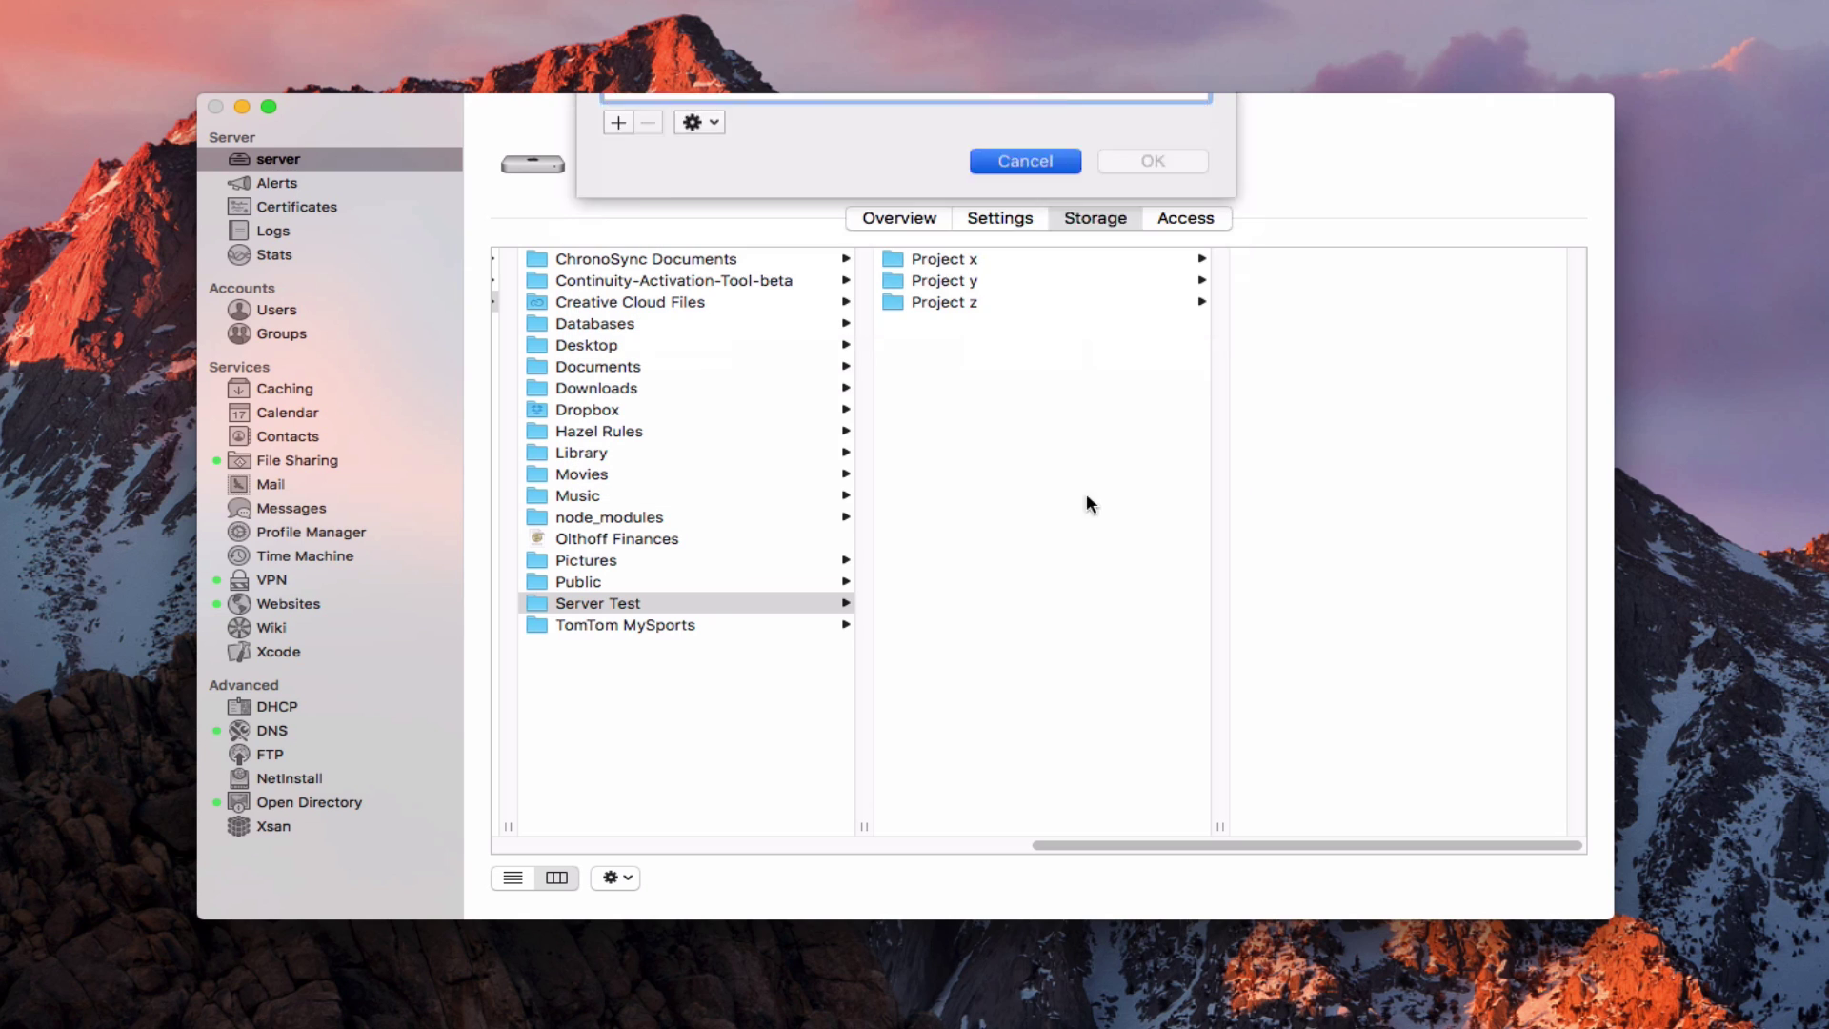
- Review Project x's permissions and close them without changes
click(960, 261)
click(619, 876)
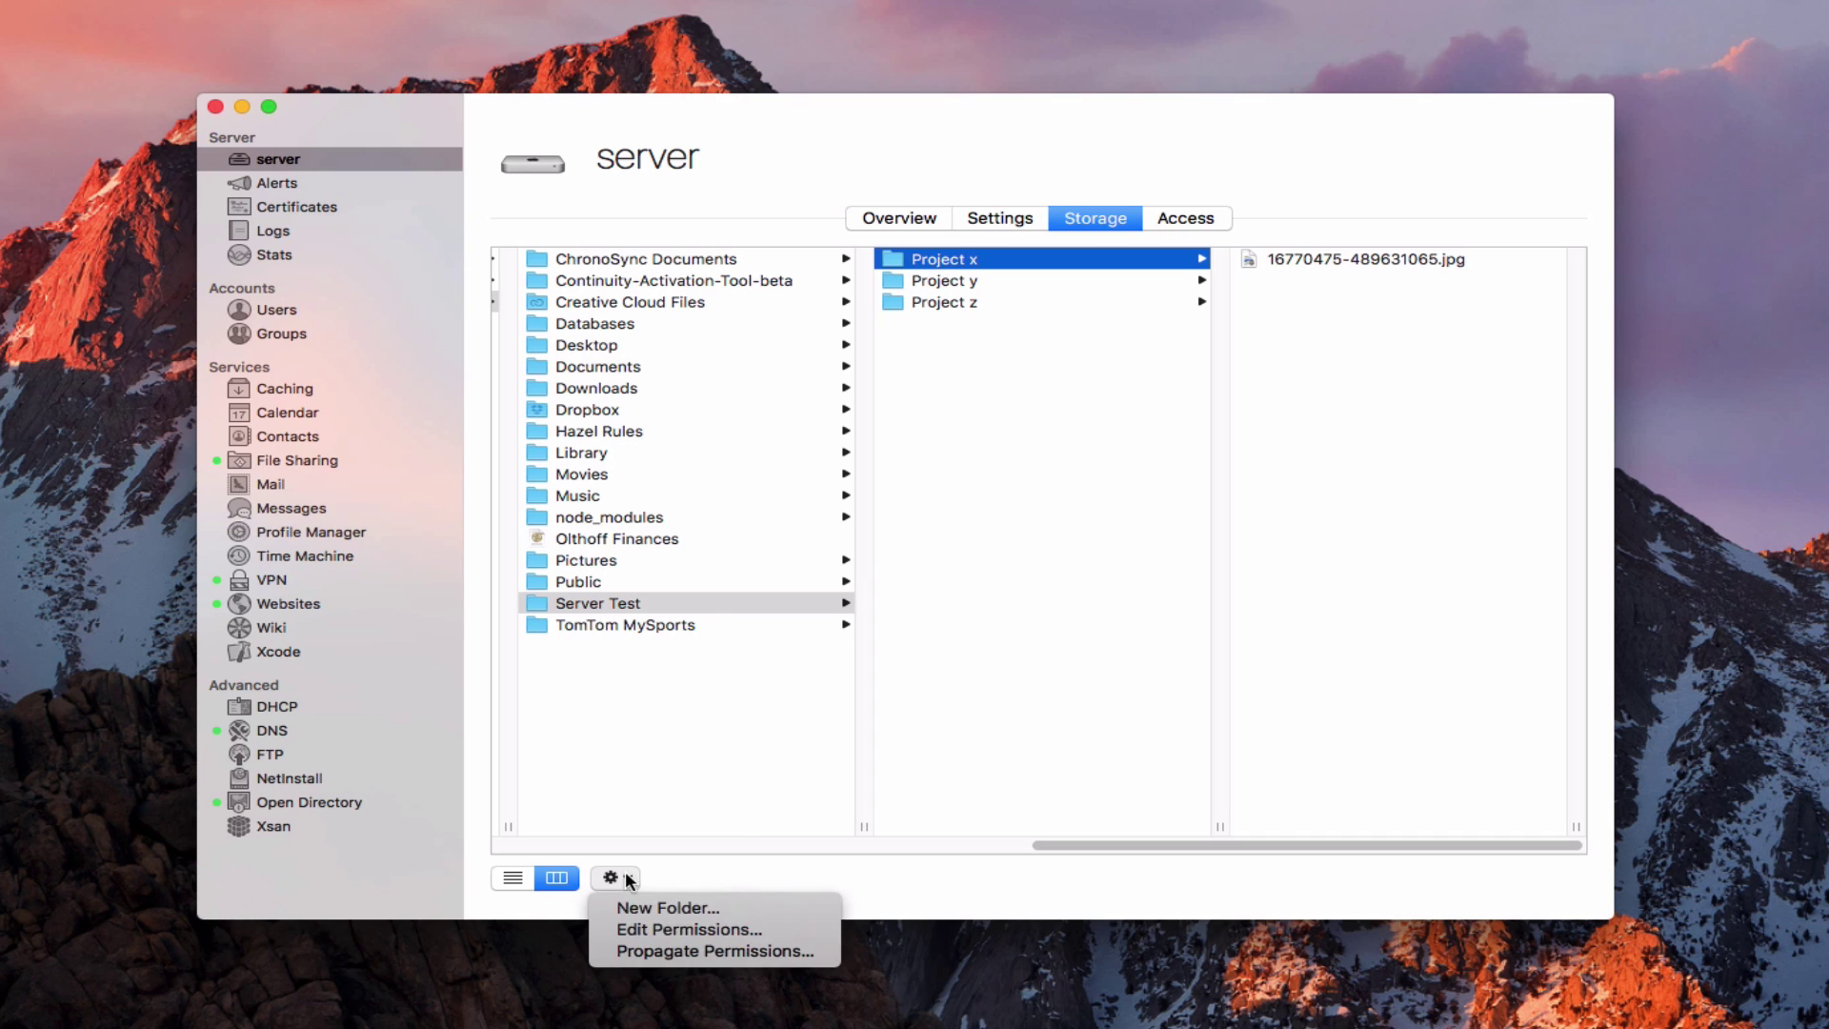
click(710, 927)
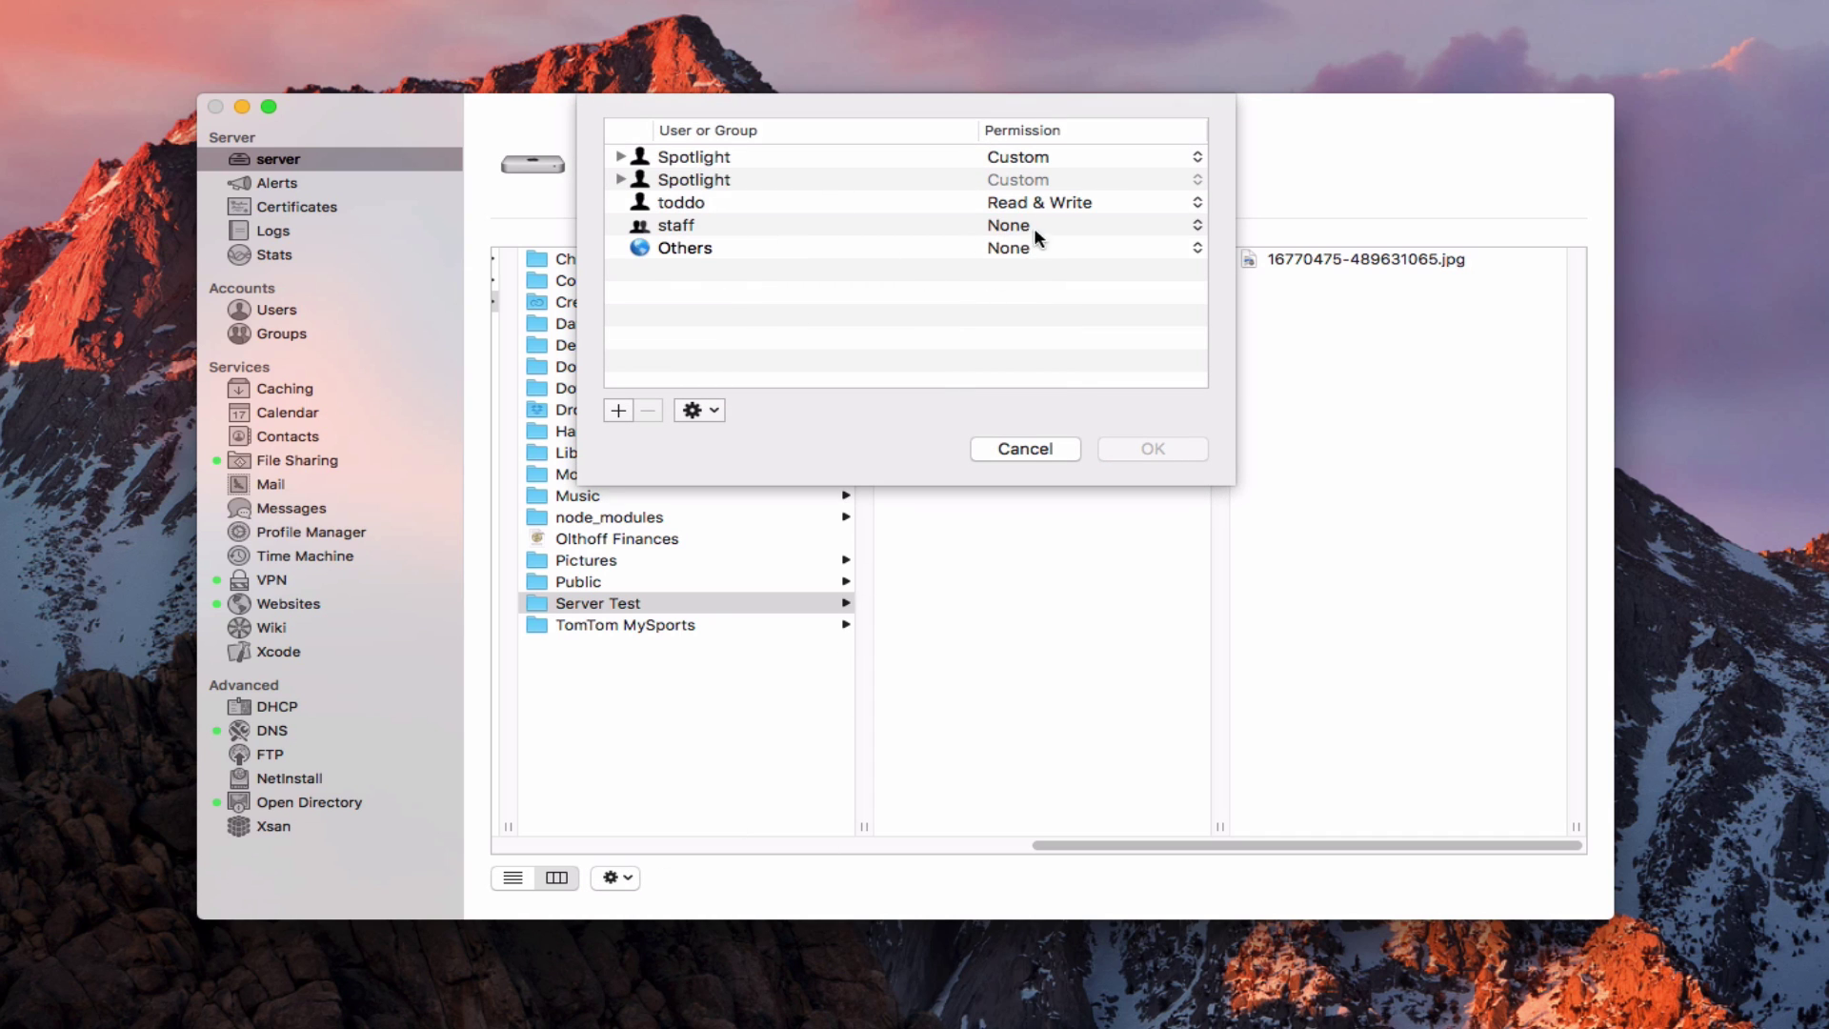
click(1043, 451)
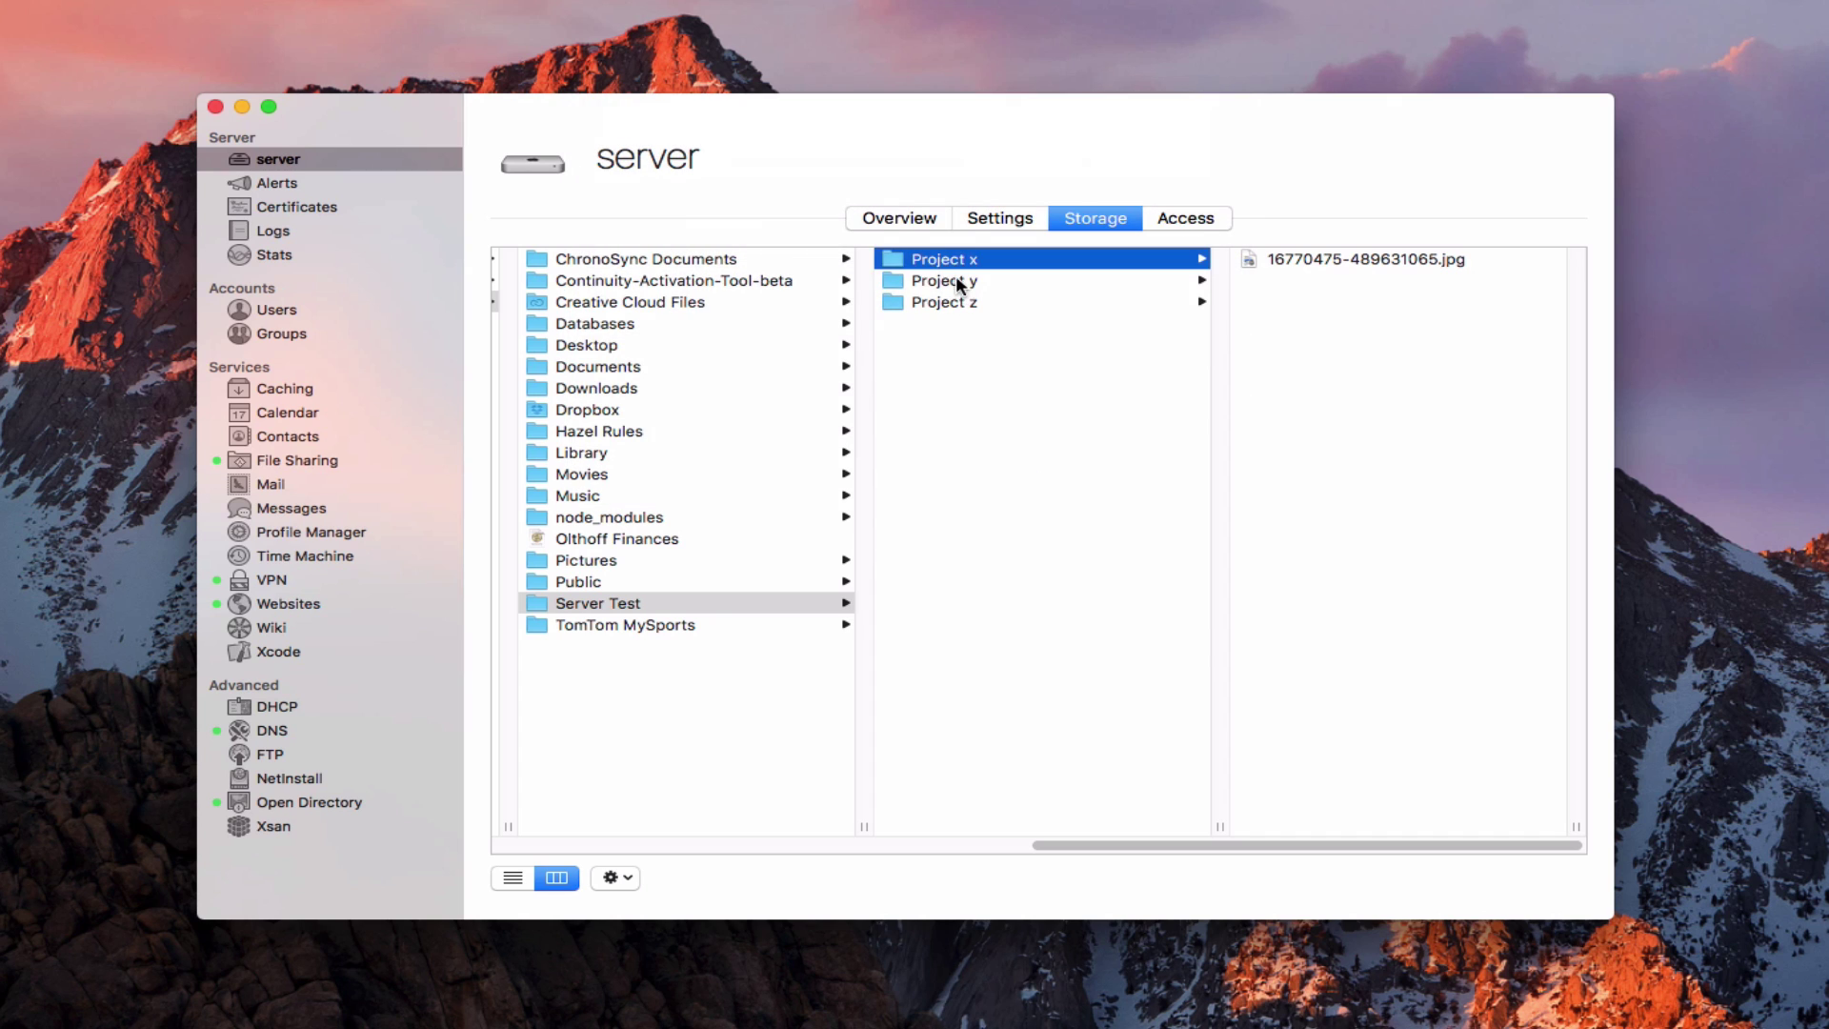
- Set the staff group and Others to no access on Project y and save
click(955, 280)
click(620, 876)
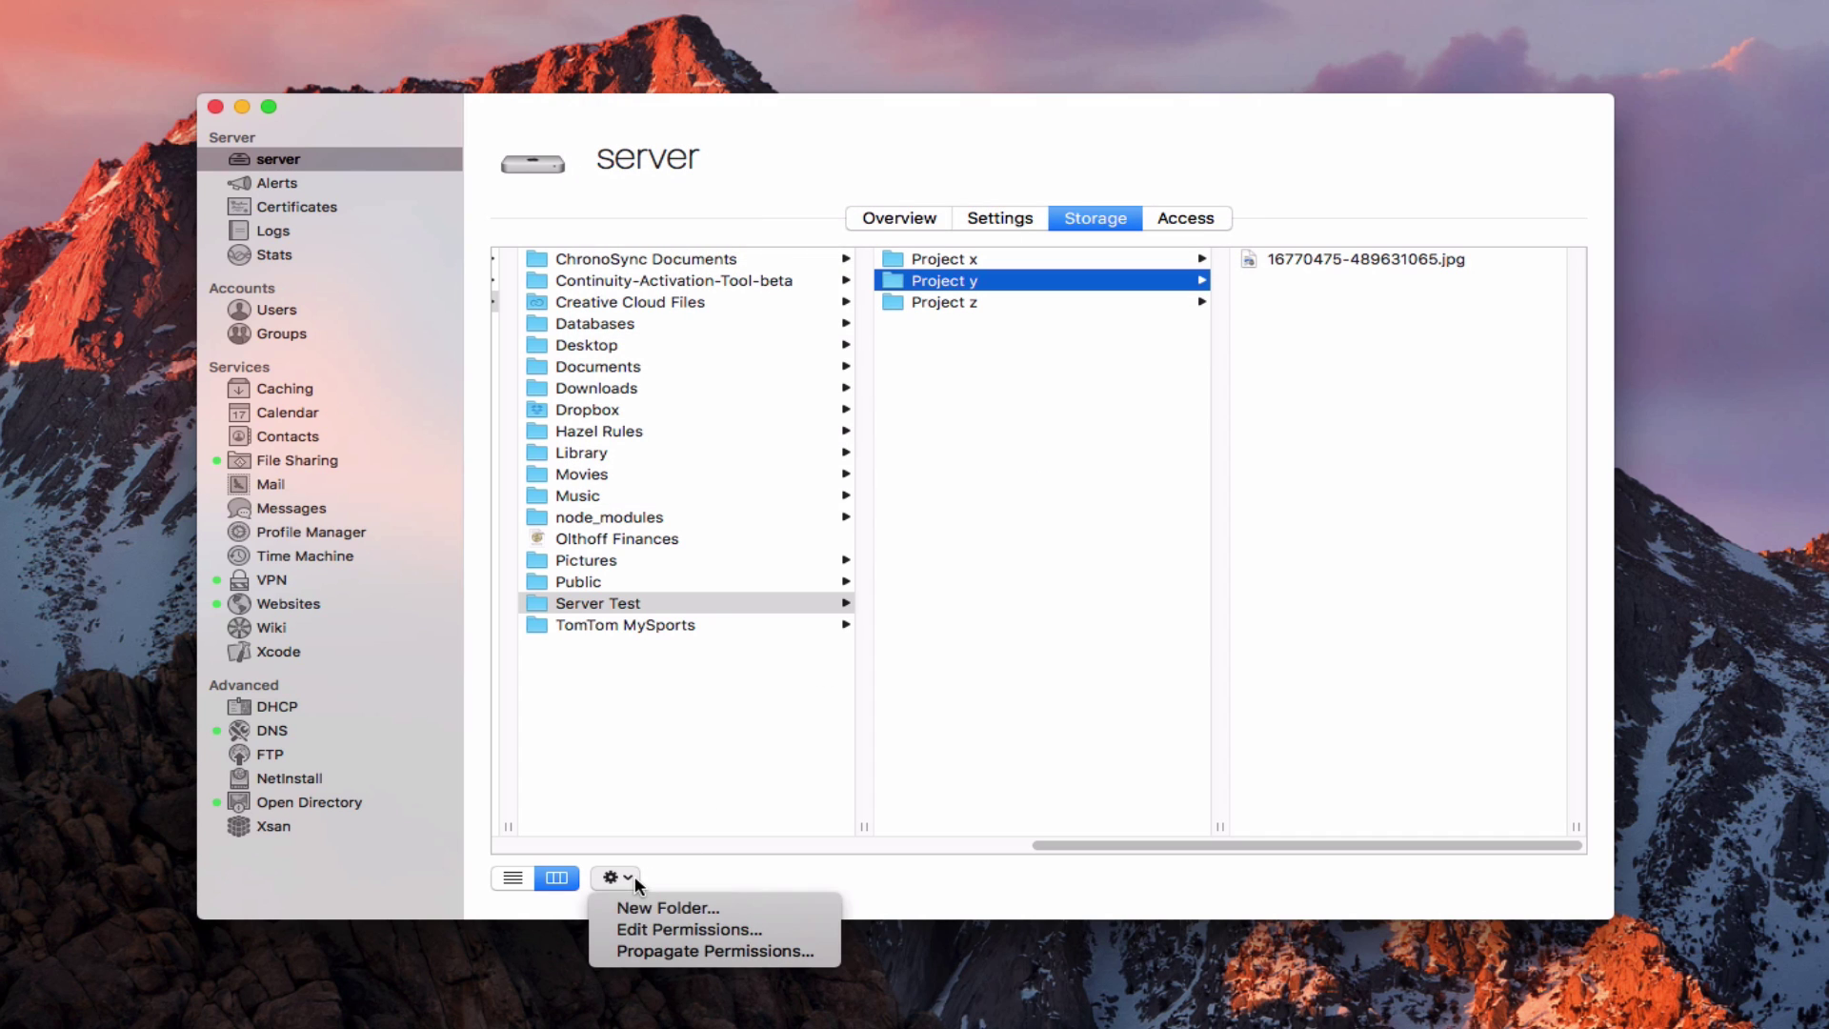
click(689, 929)
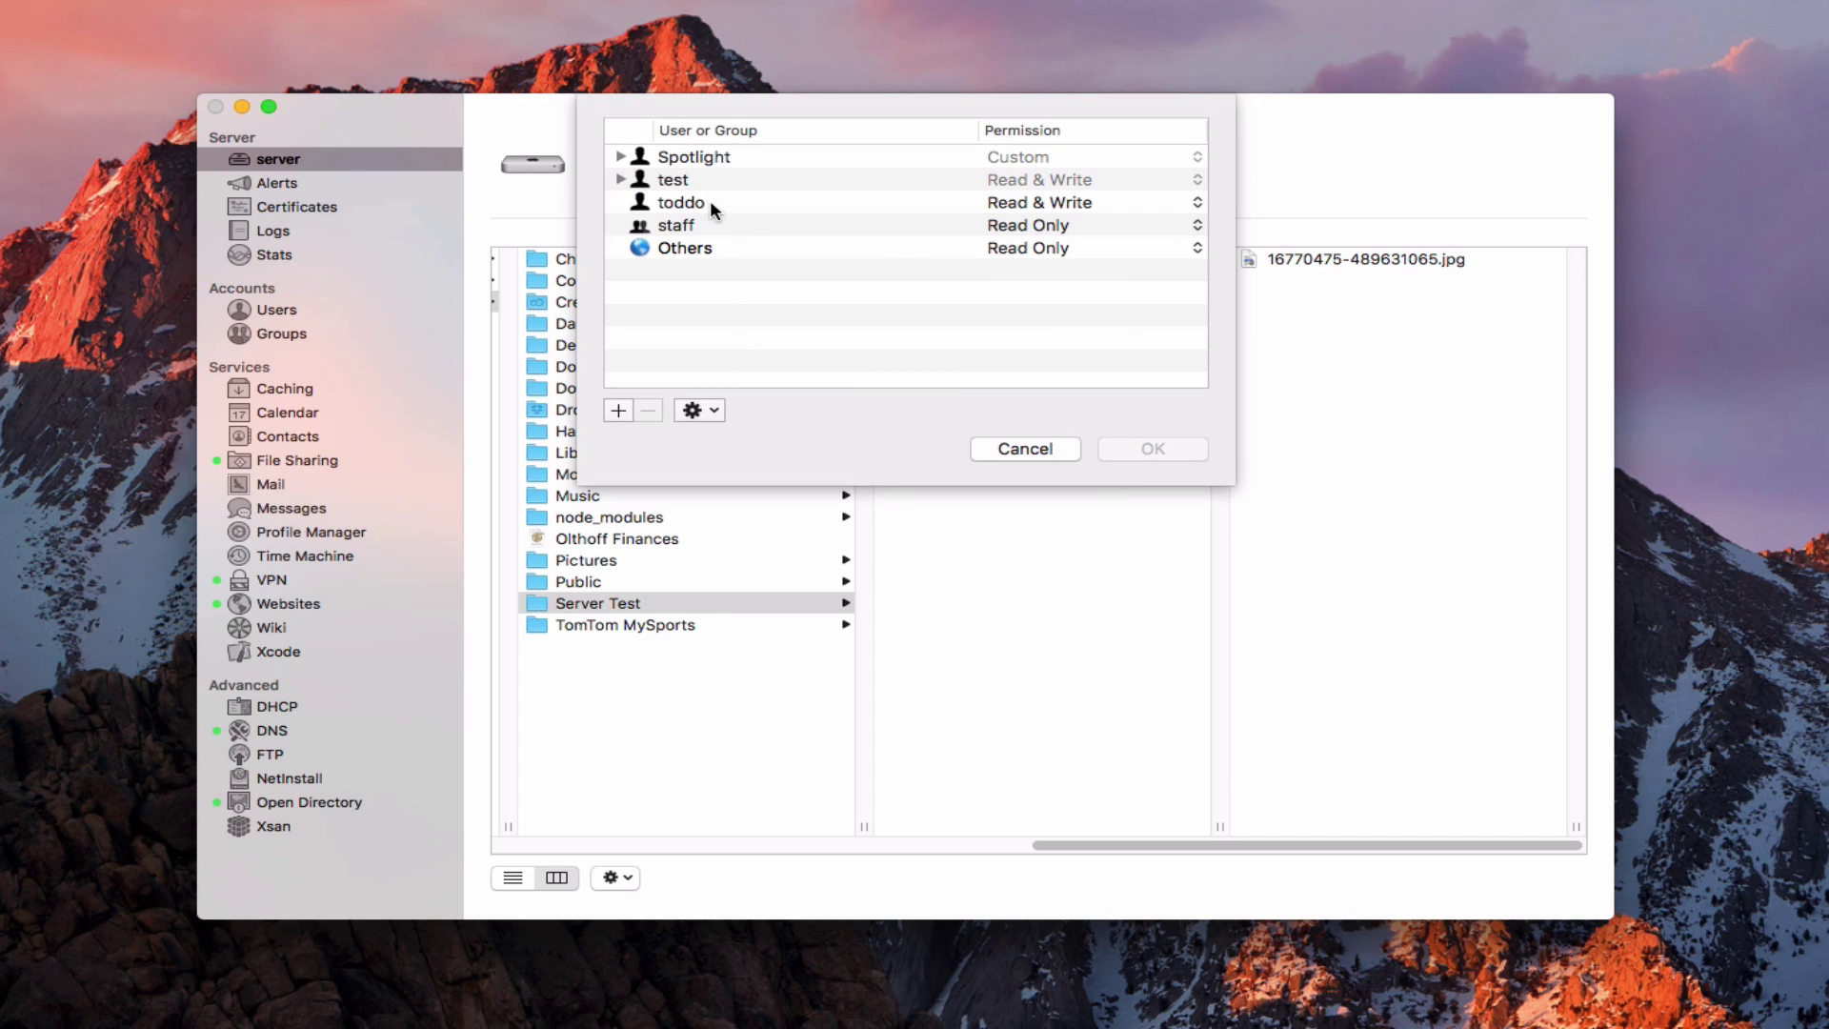
click(619, 180)
click(618, 180)
click(1198, 225)
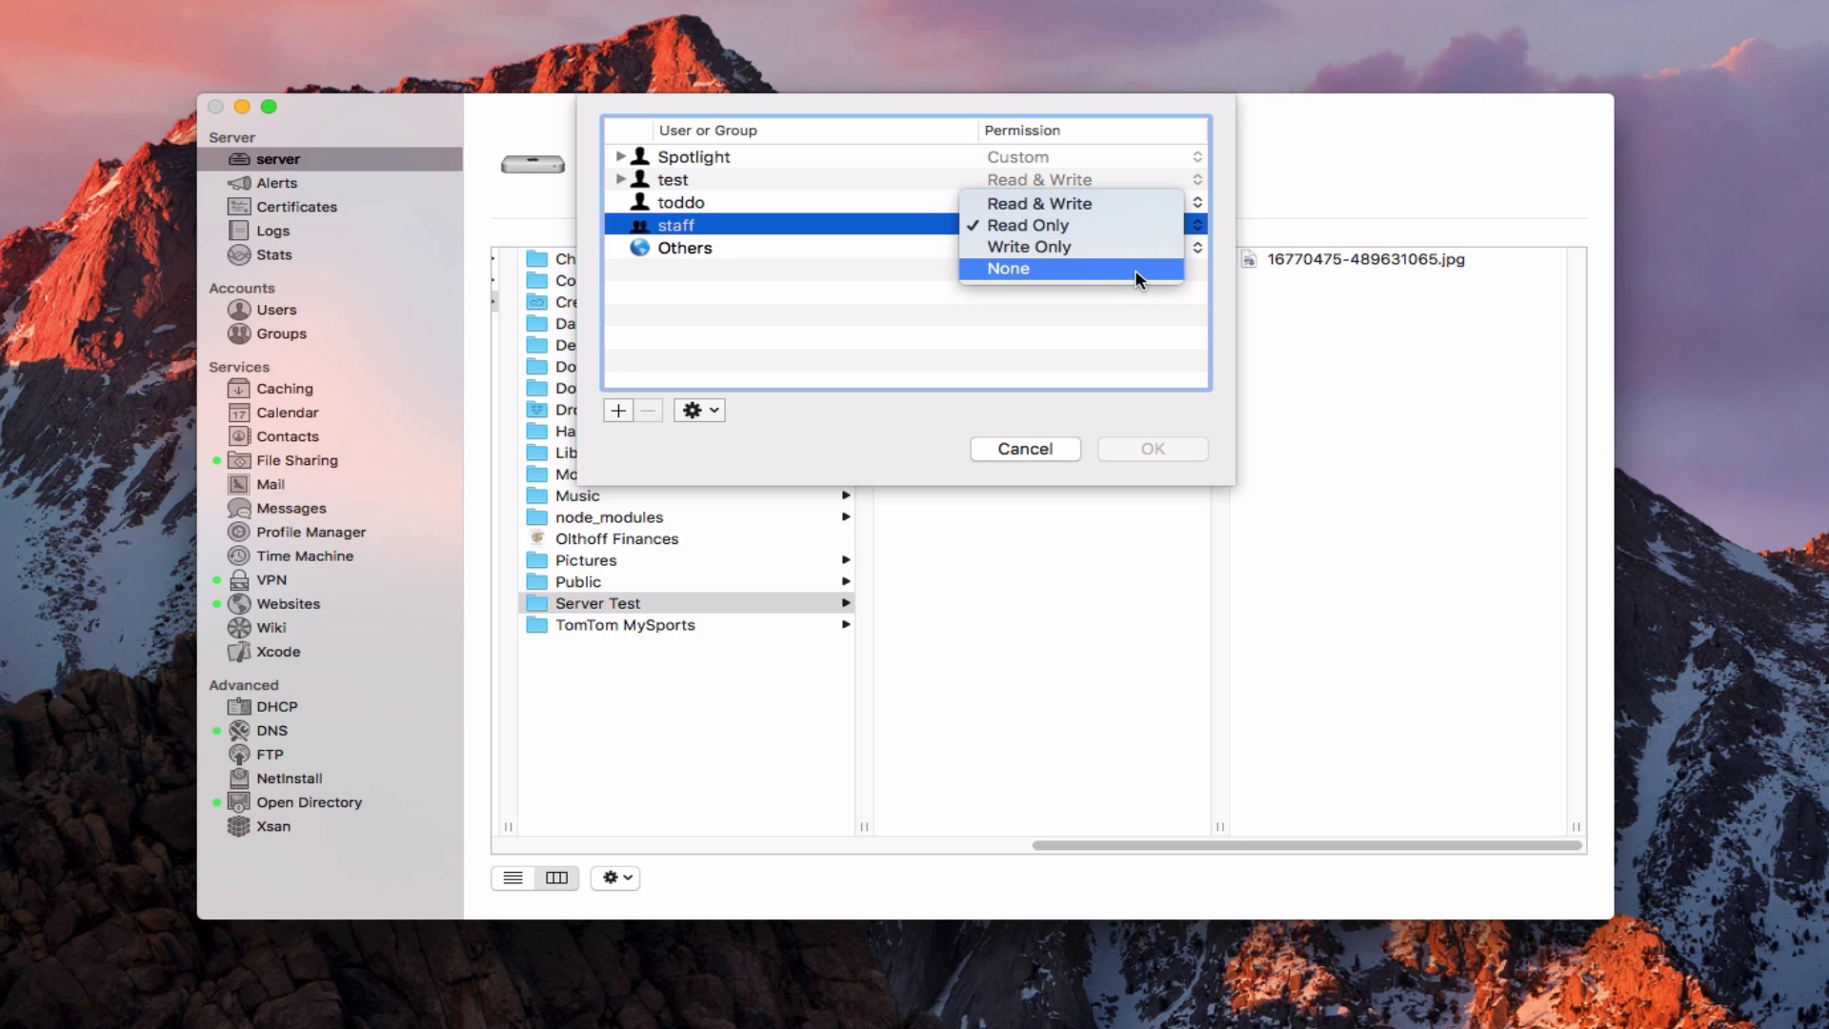
click(1215, 254)
click(1199, 250)
click(1164, 289)
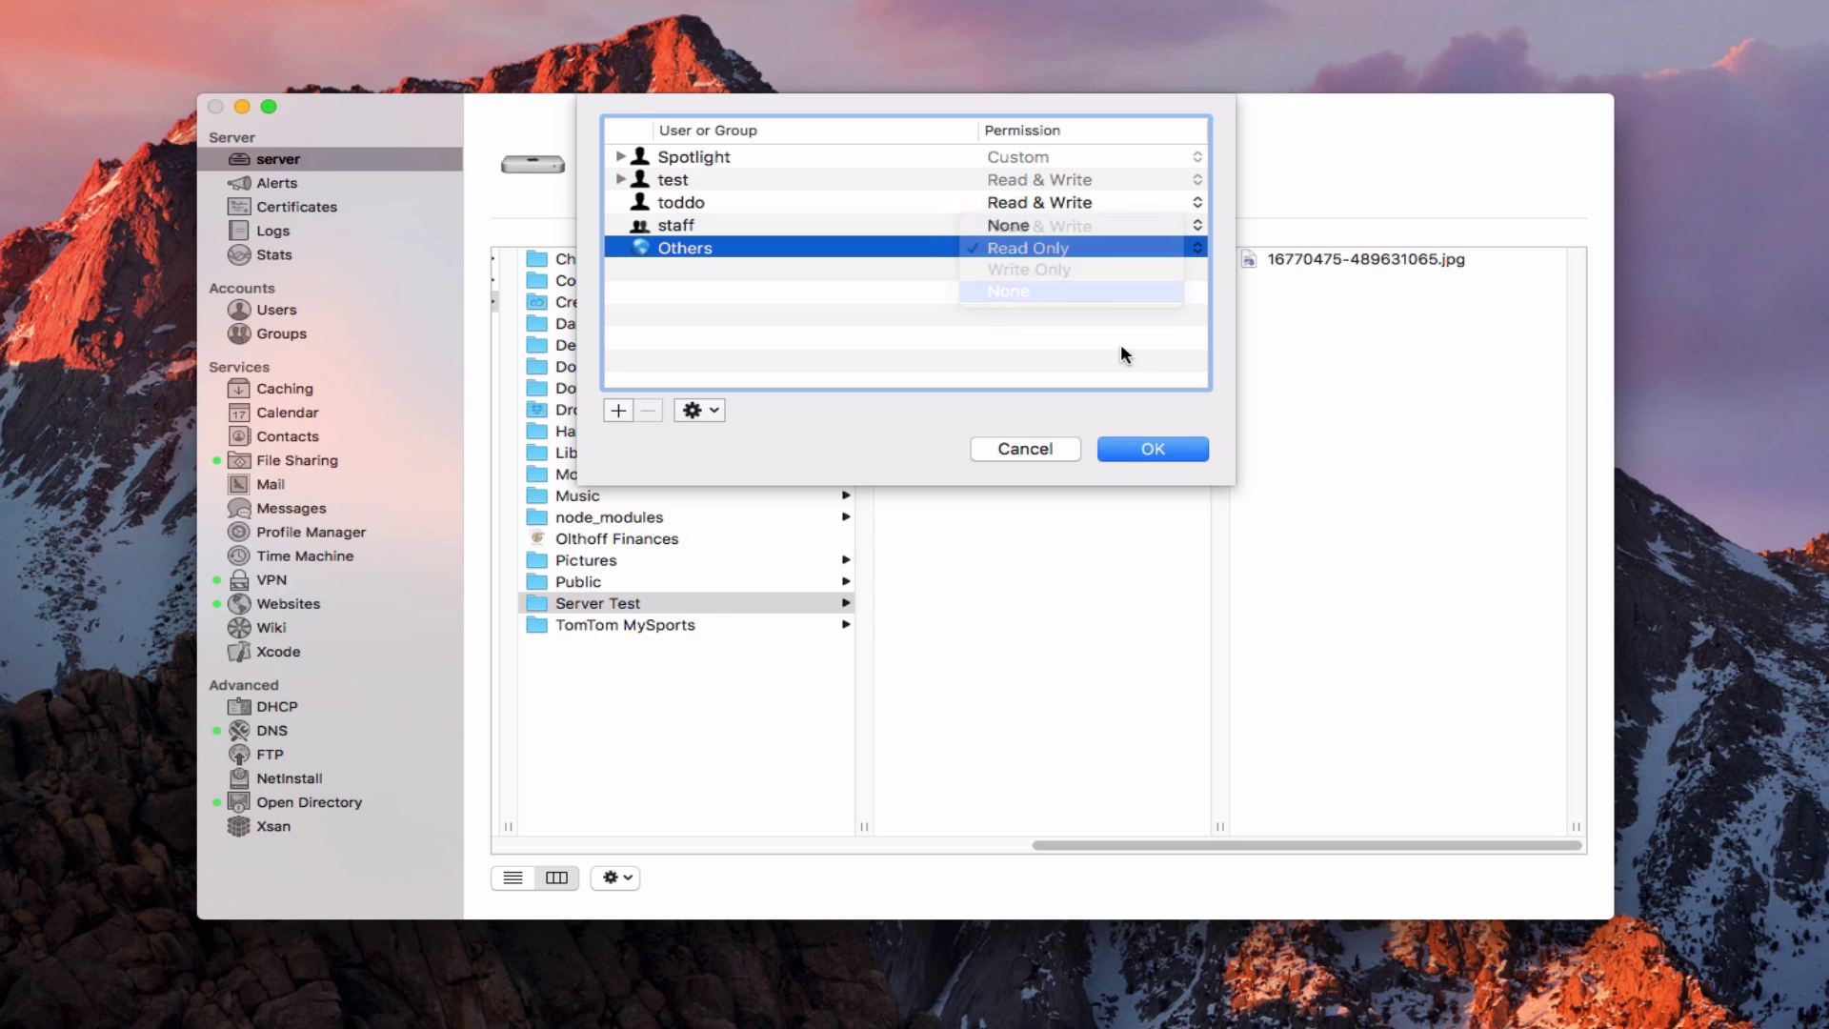
click(1155, 450)
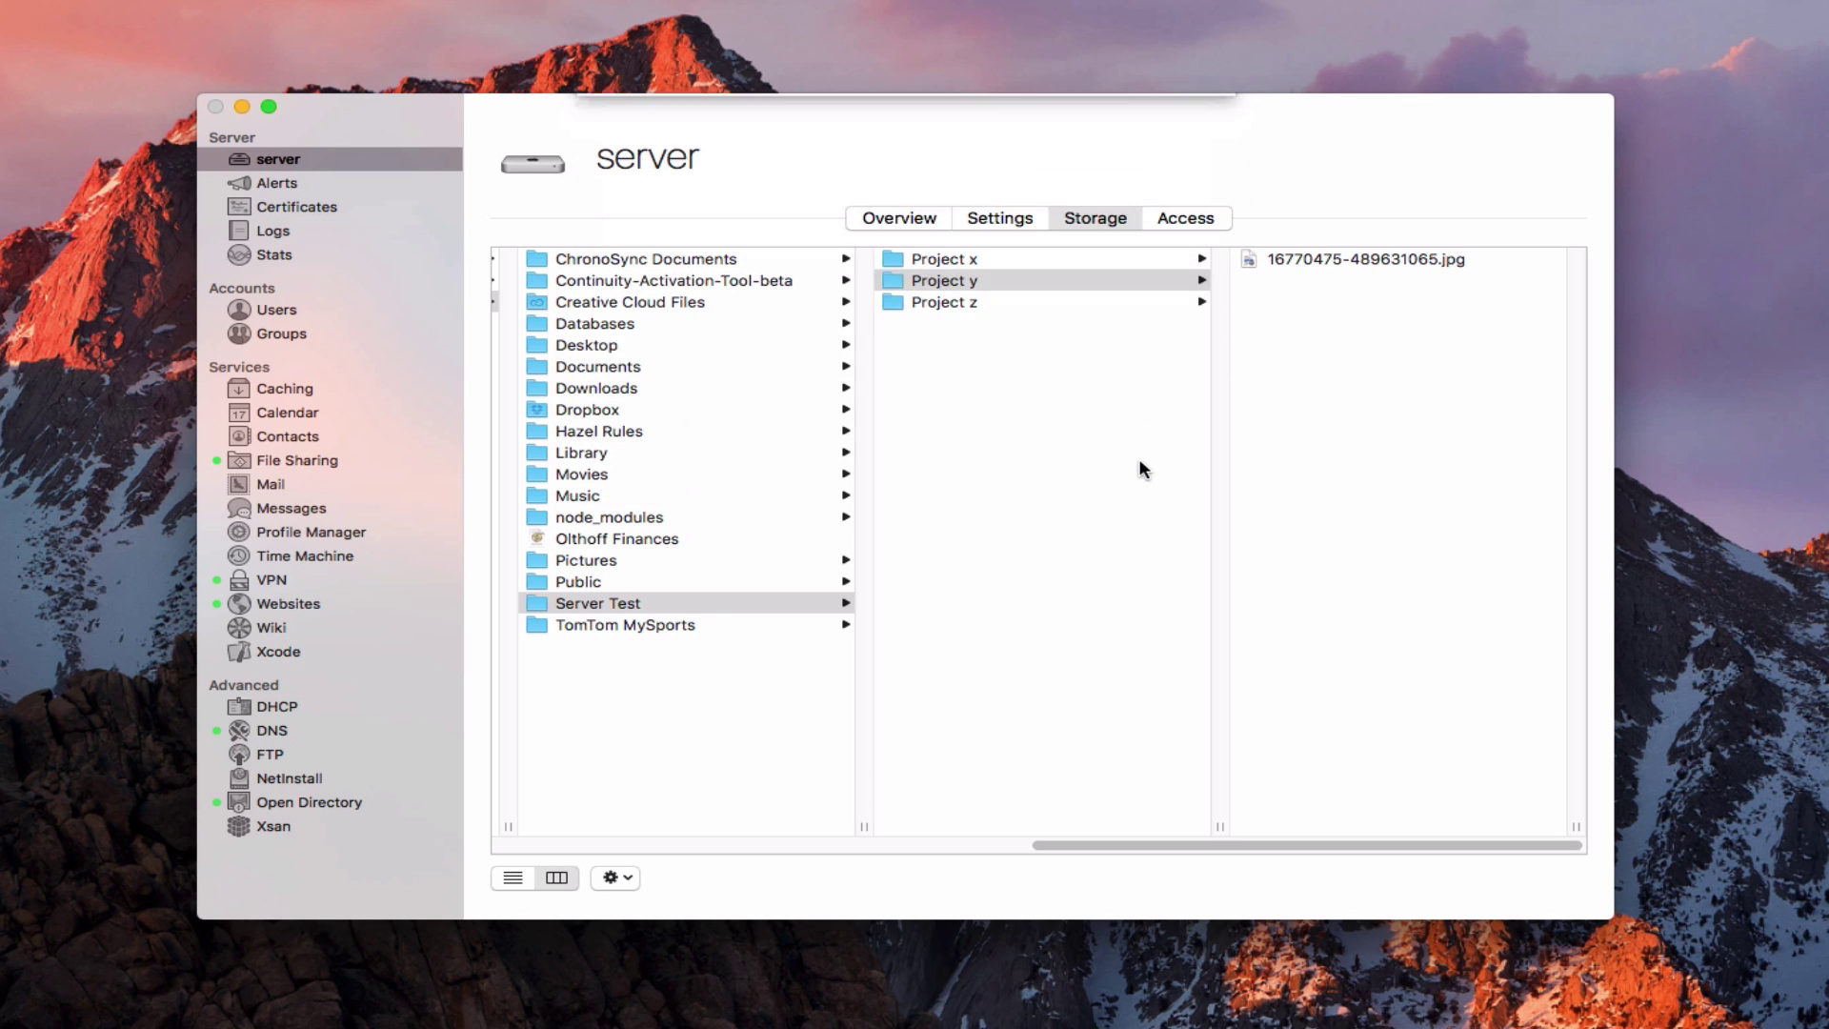
- Remove the test user from Project z's access list and apply the change
click(939, 303)
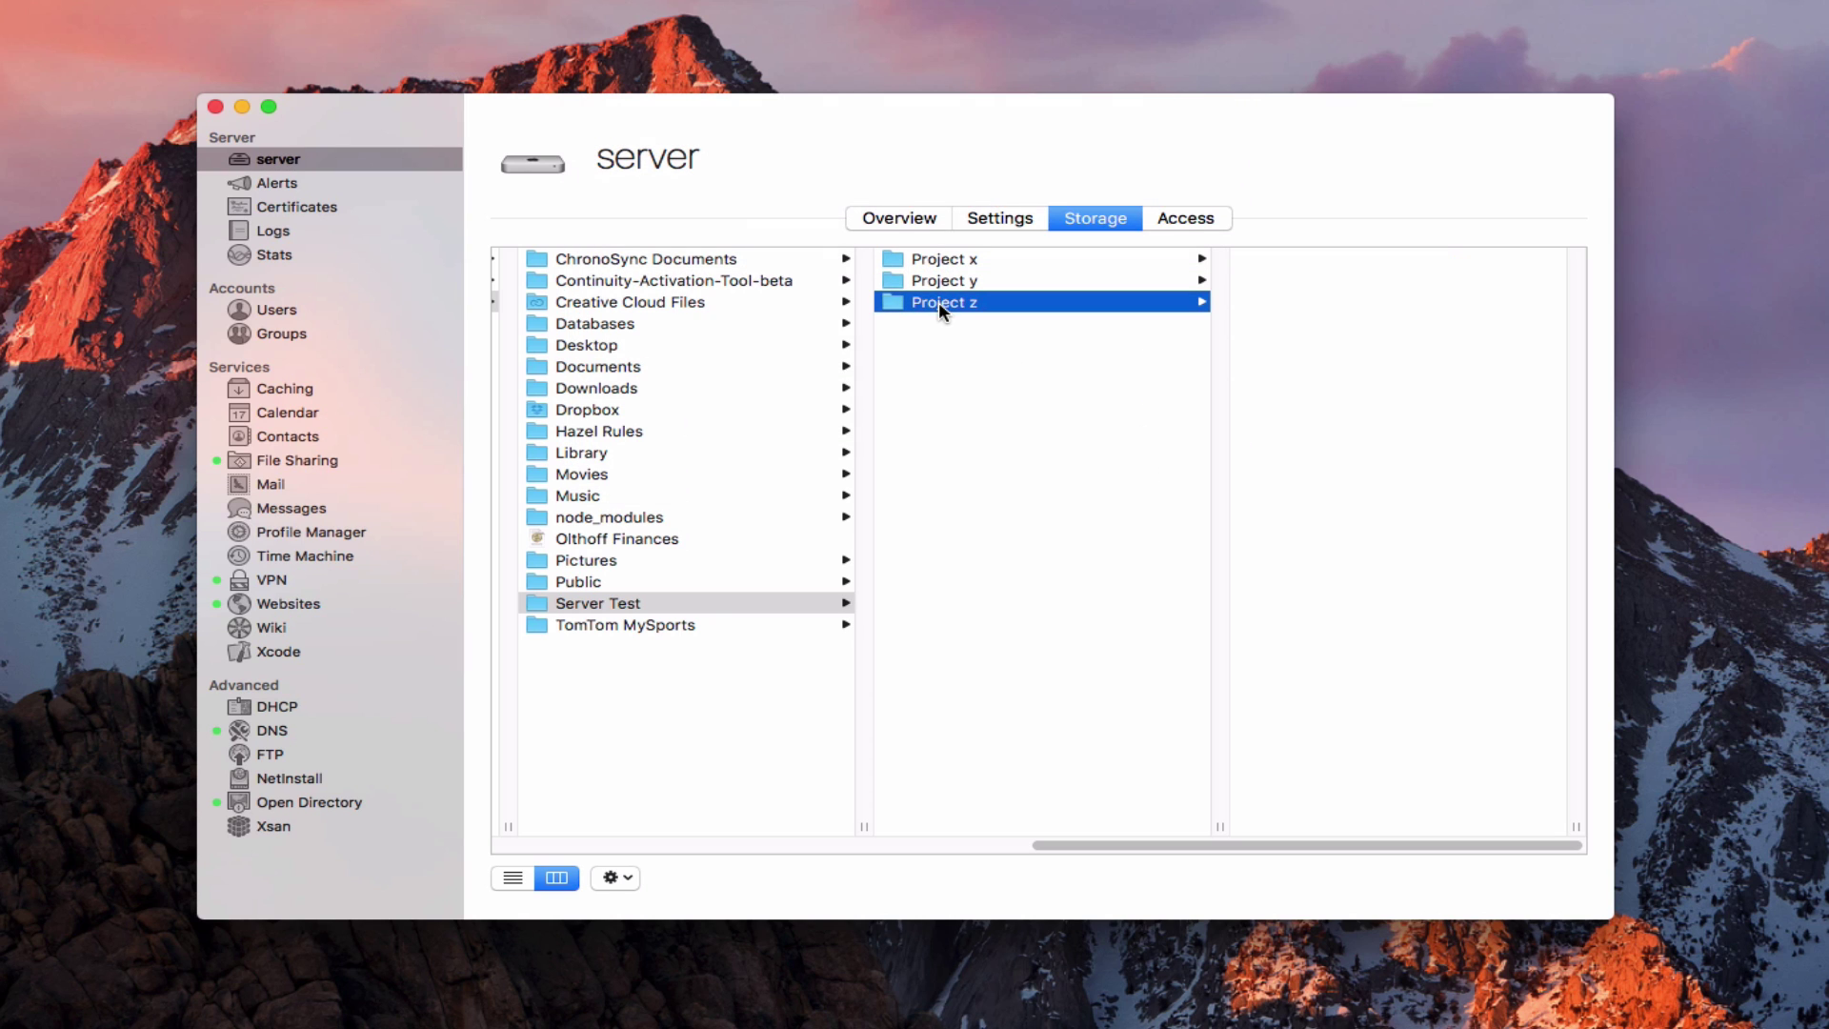
click(625, 877)
click(659, 931)
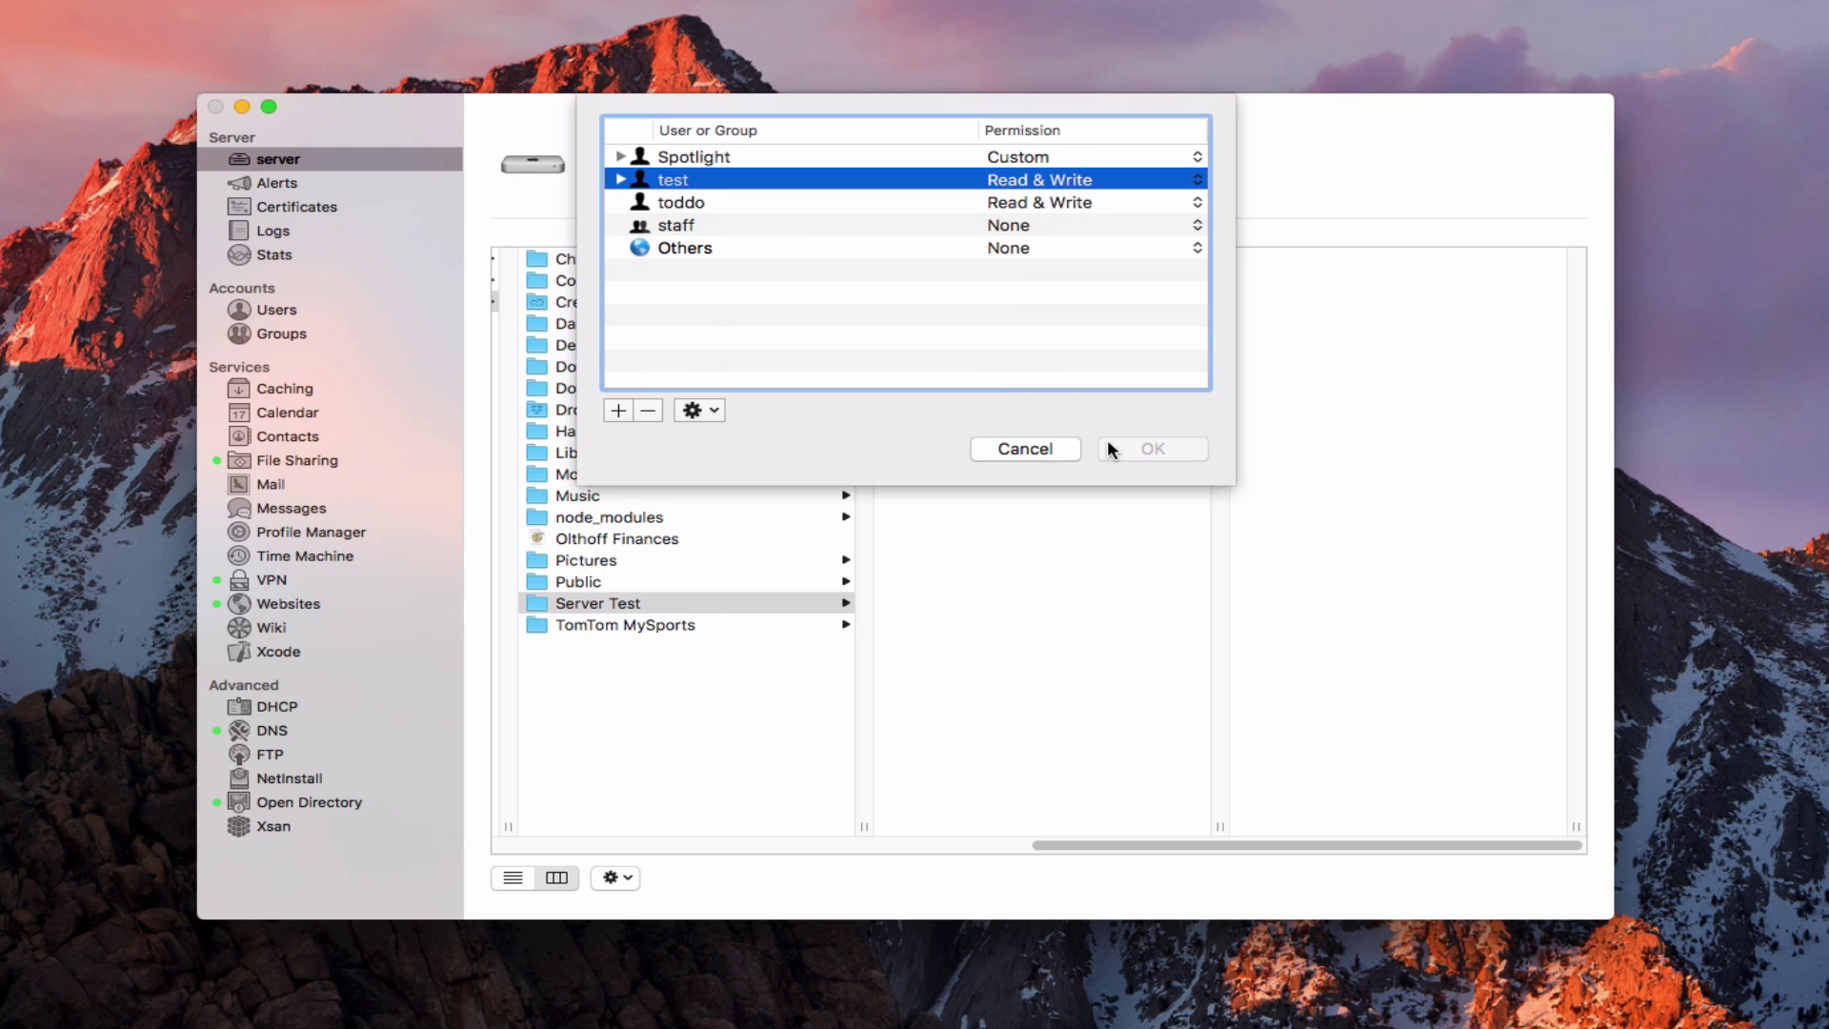
click(650, 411)
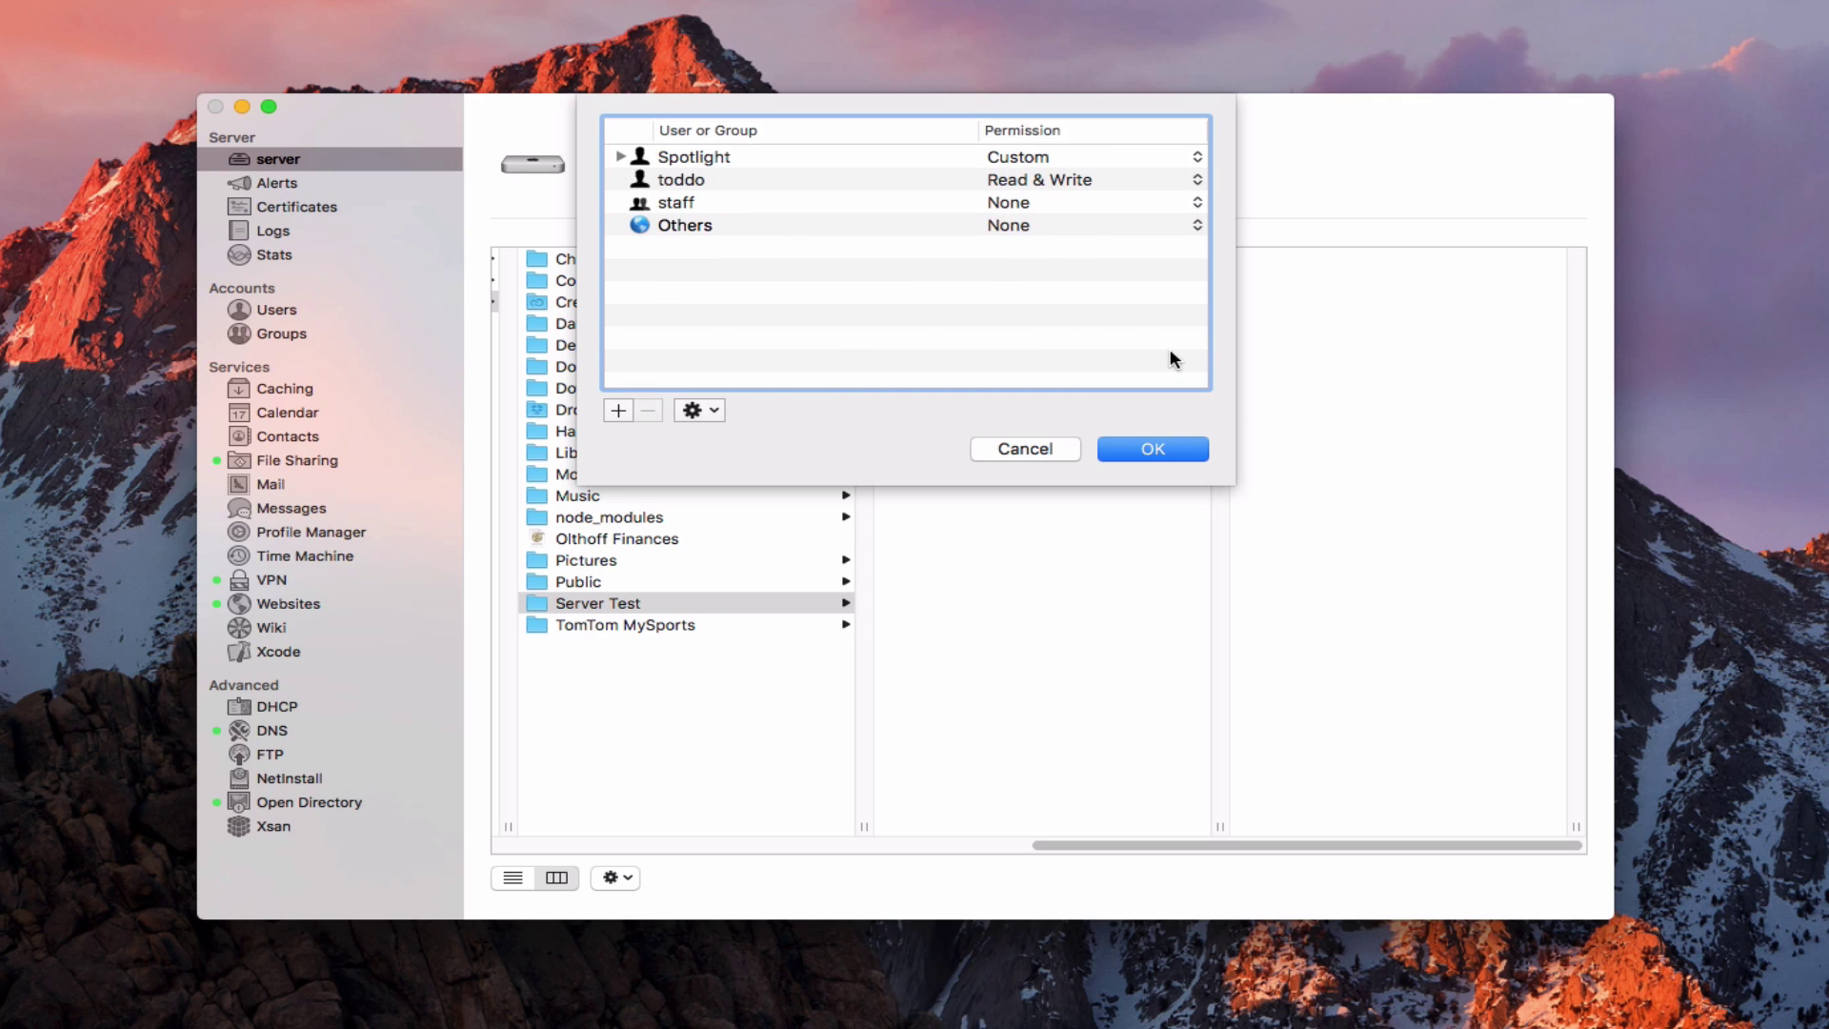
click(1153, 448)
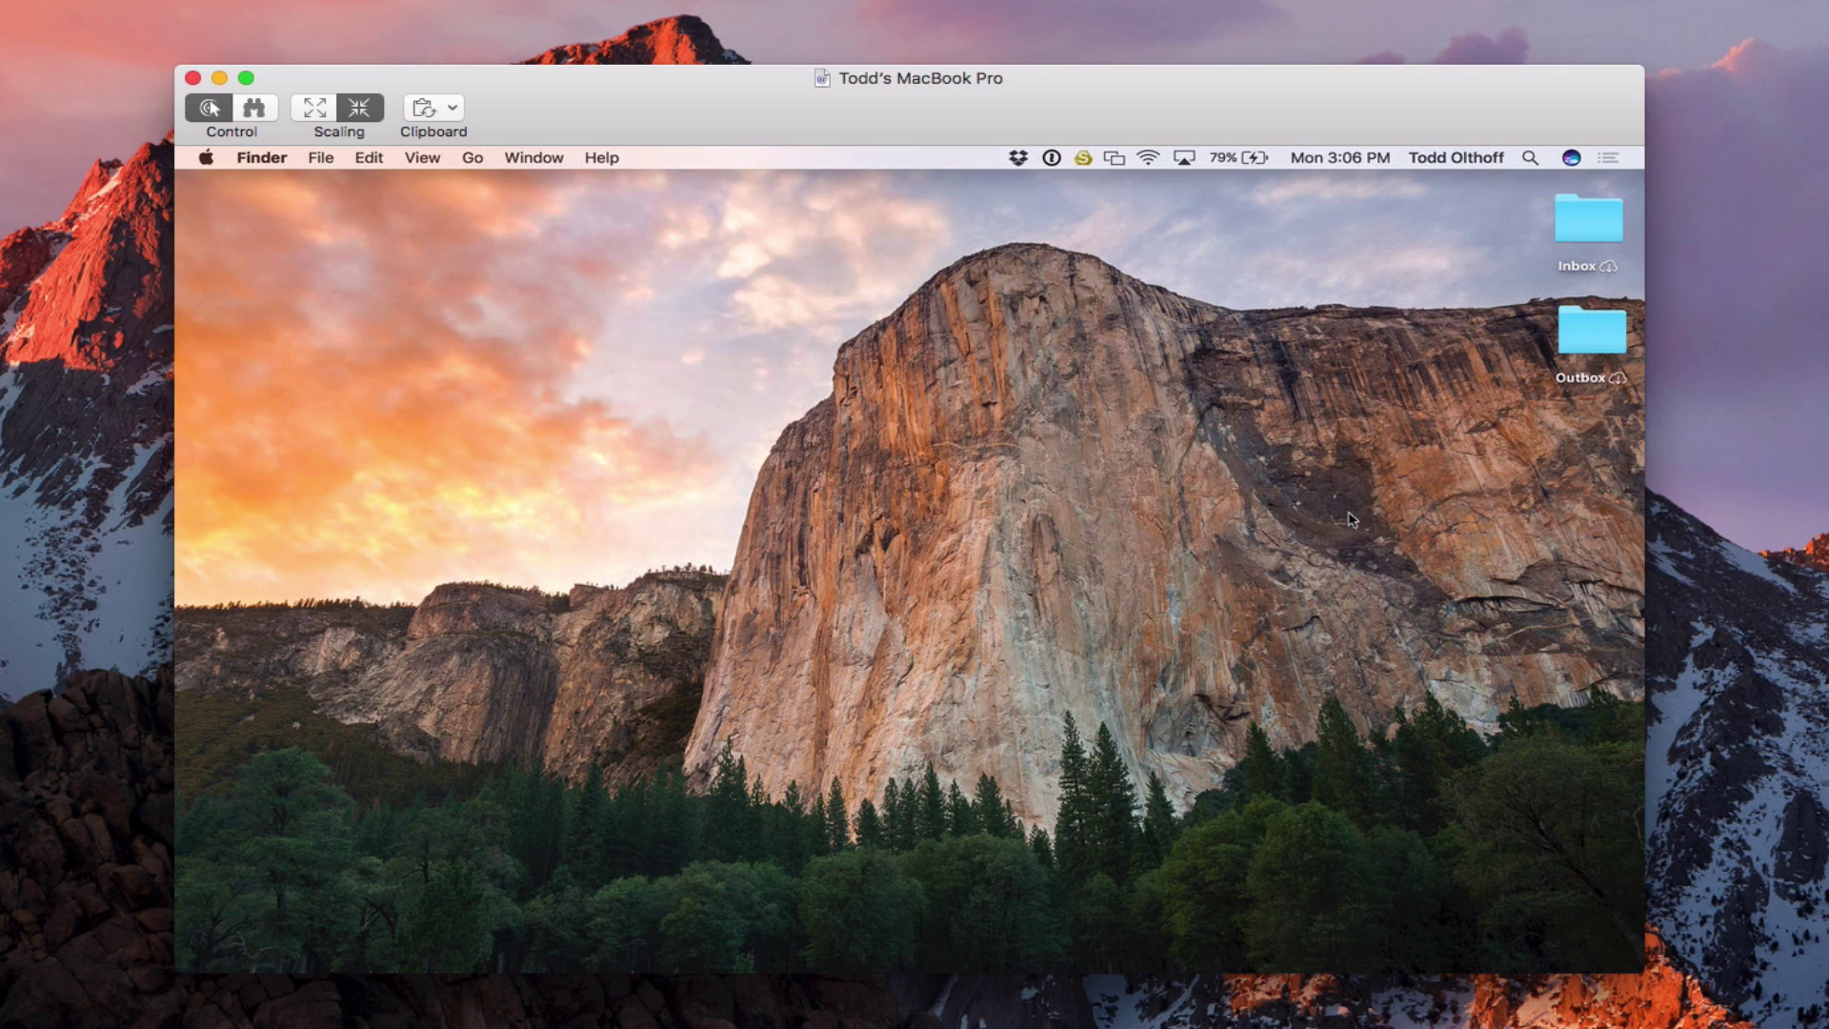
- Connect the client to the server as the test user and mount the Server Test volume
click(472, 157)
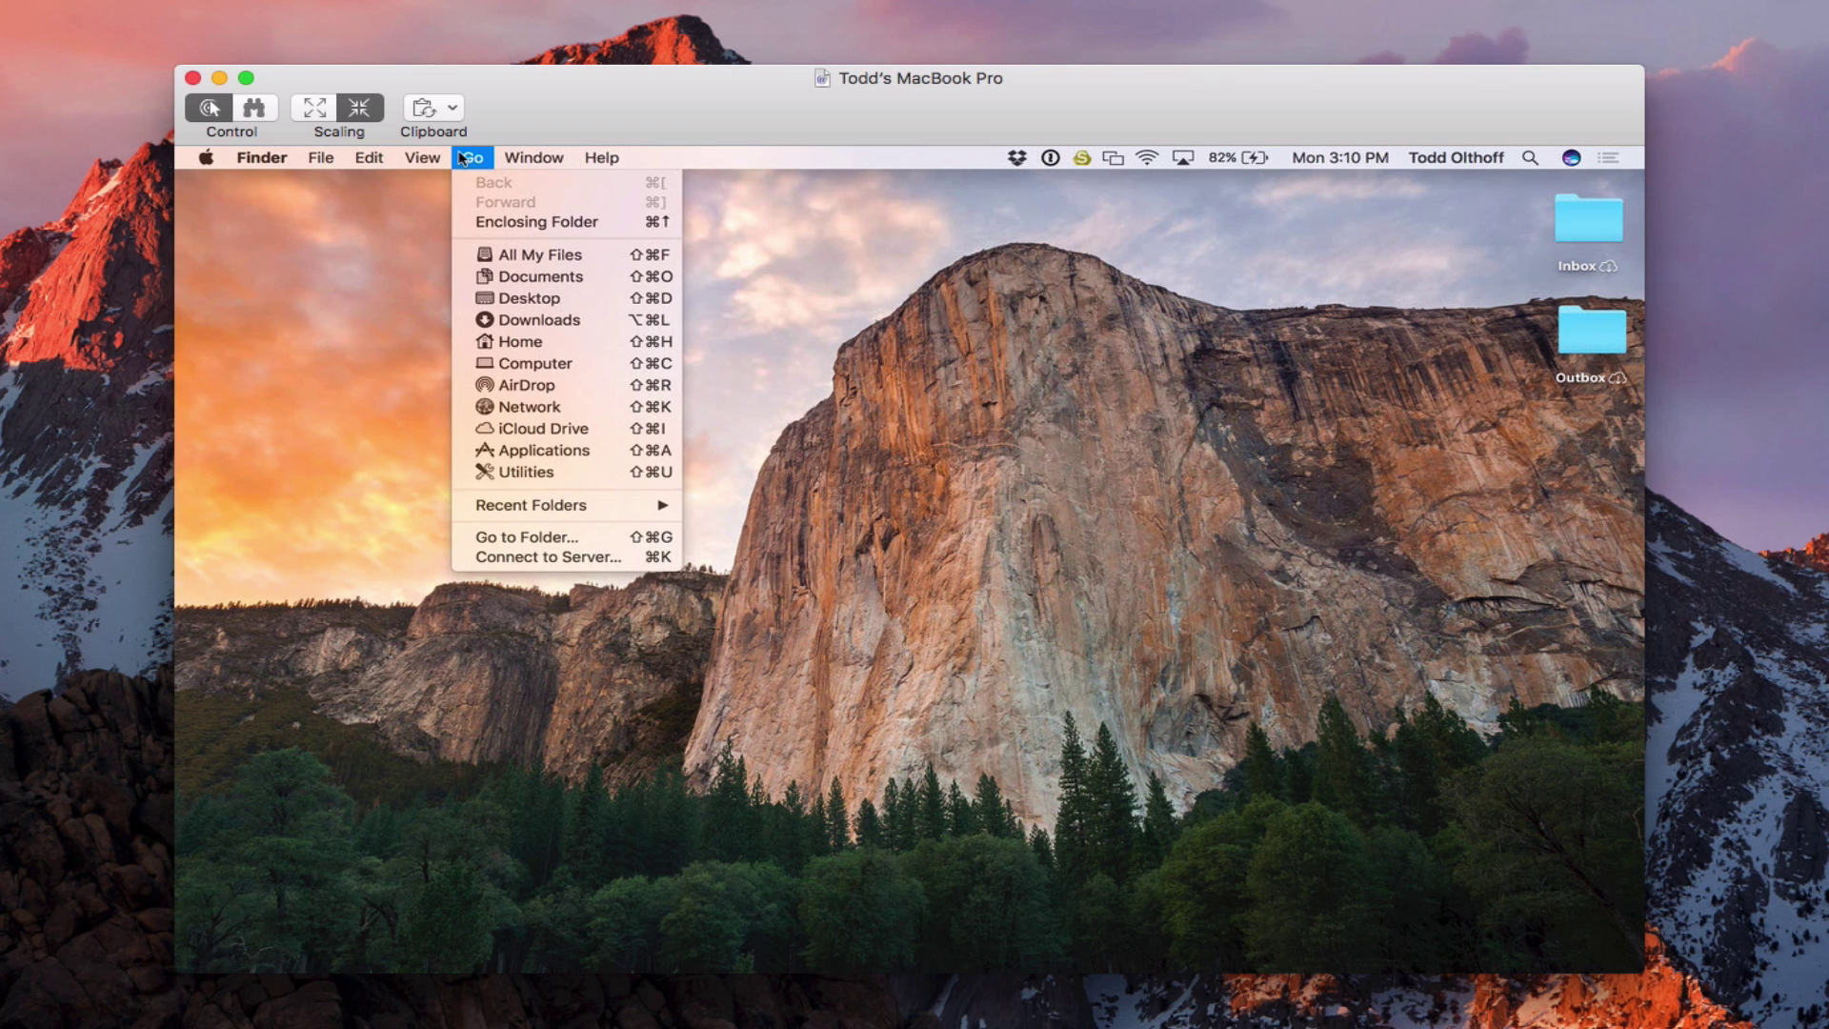
click(549, 557)
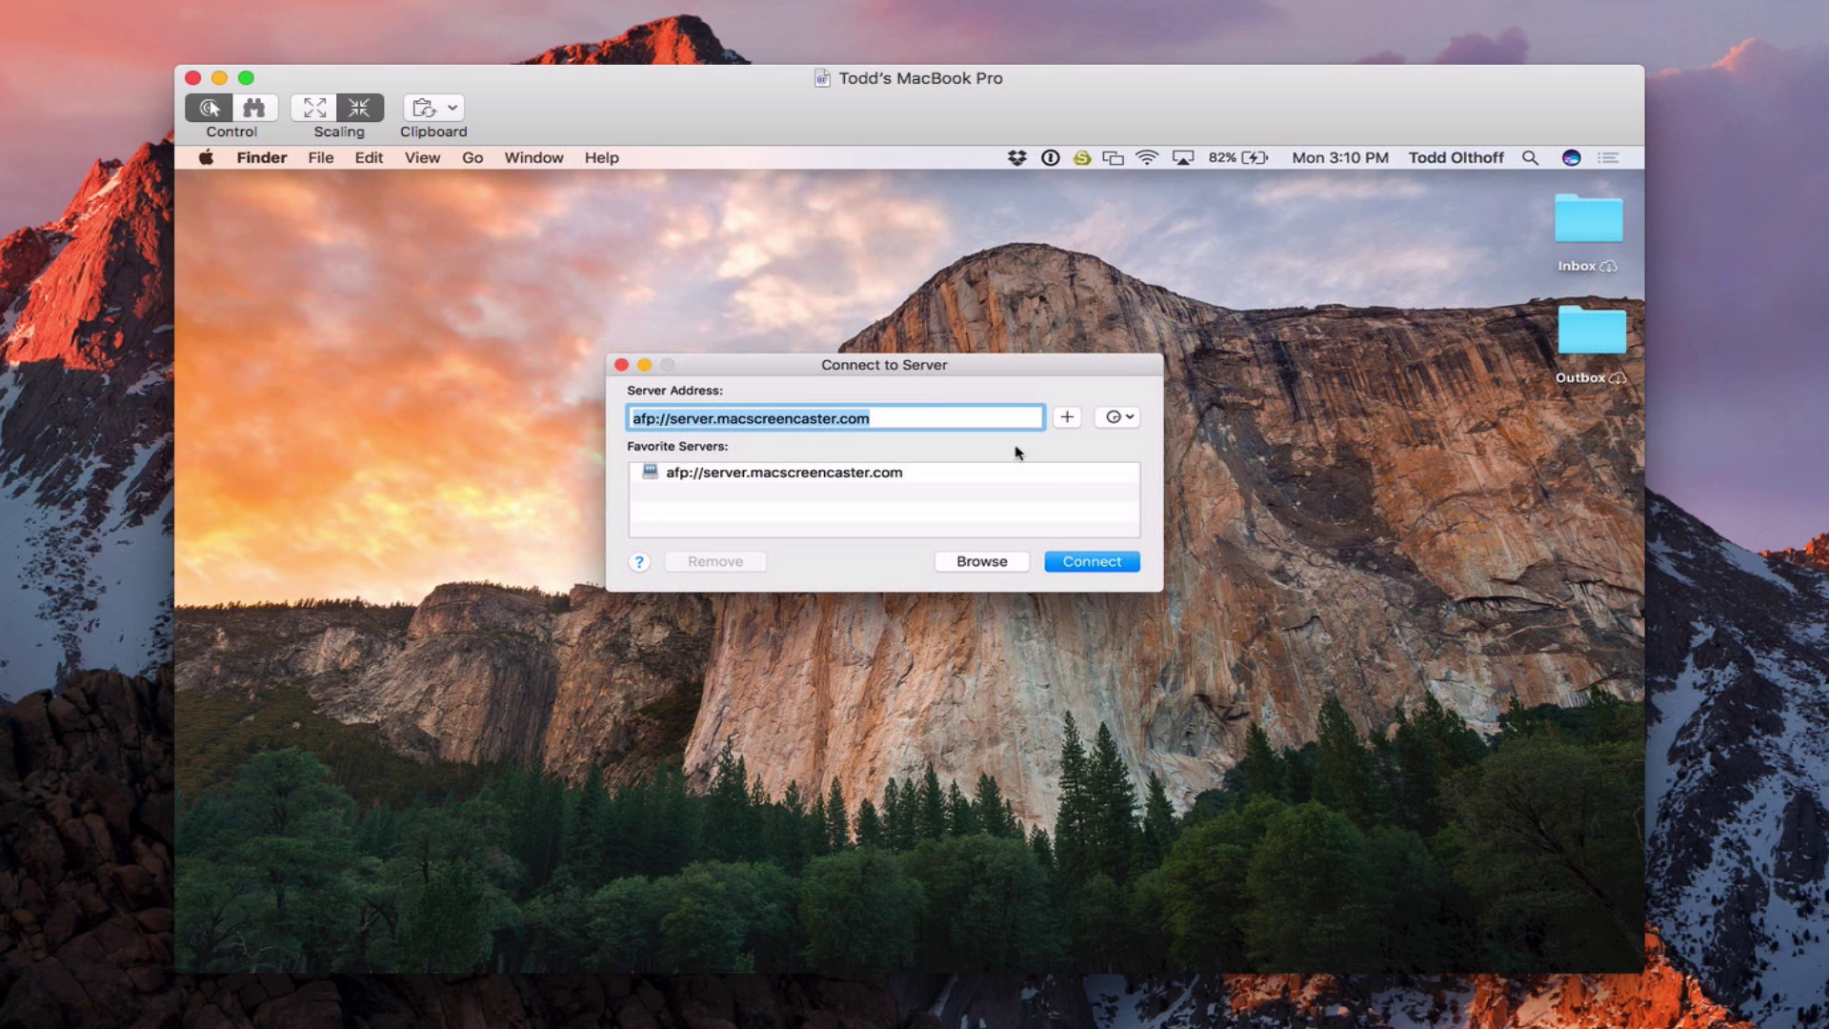
click(1103, 567)
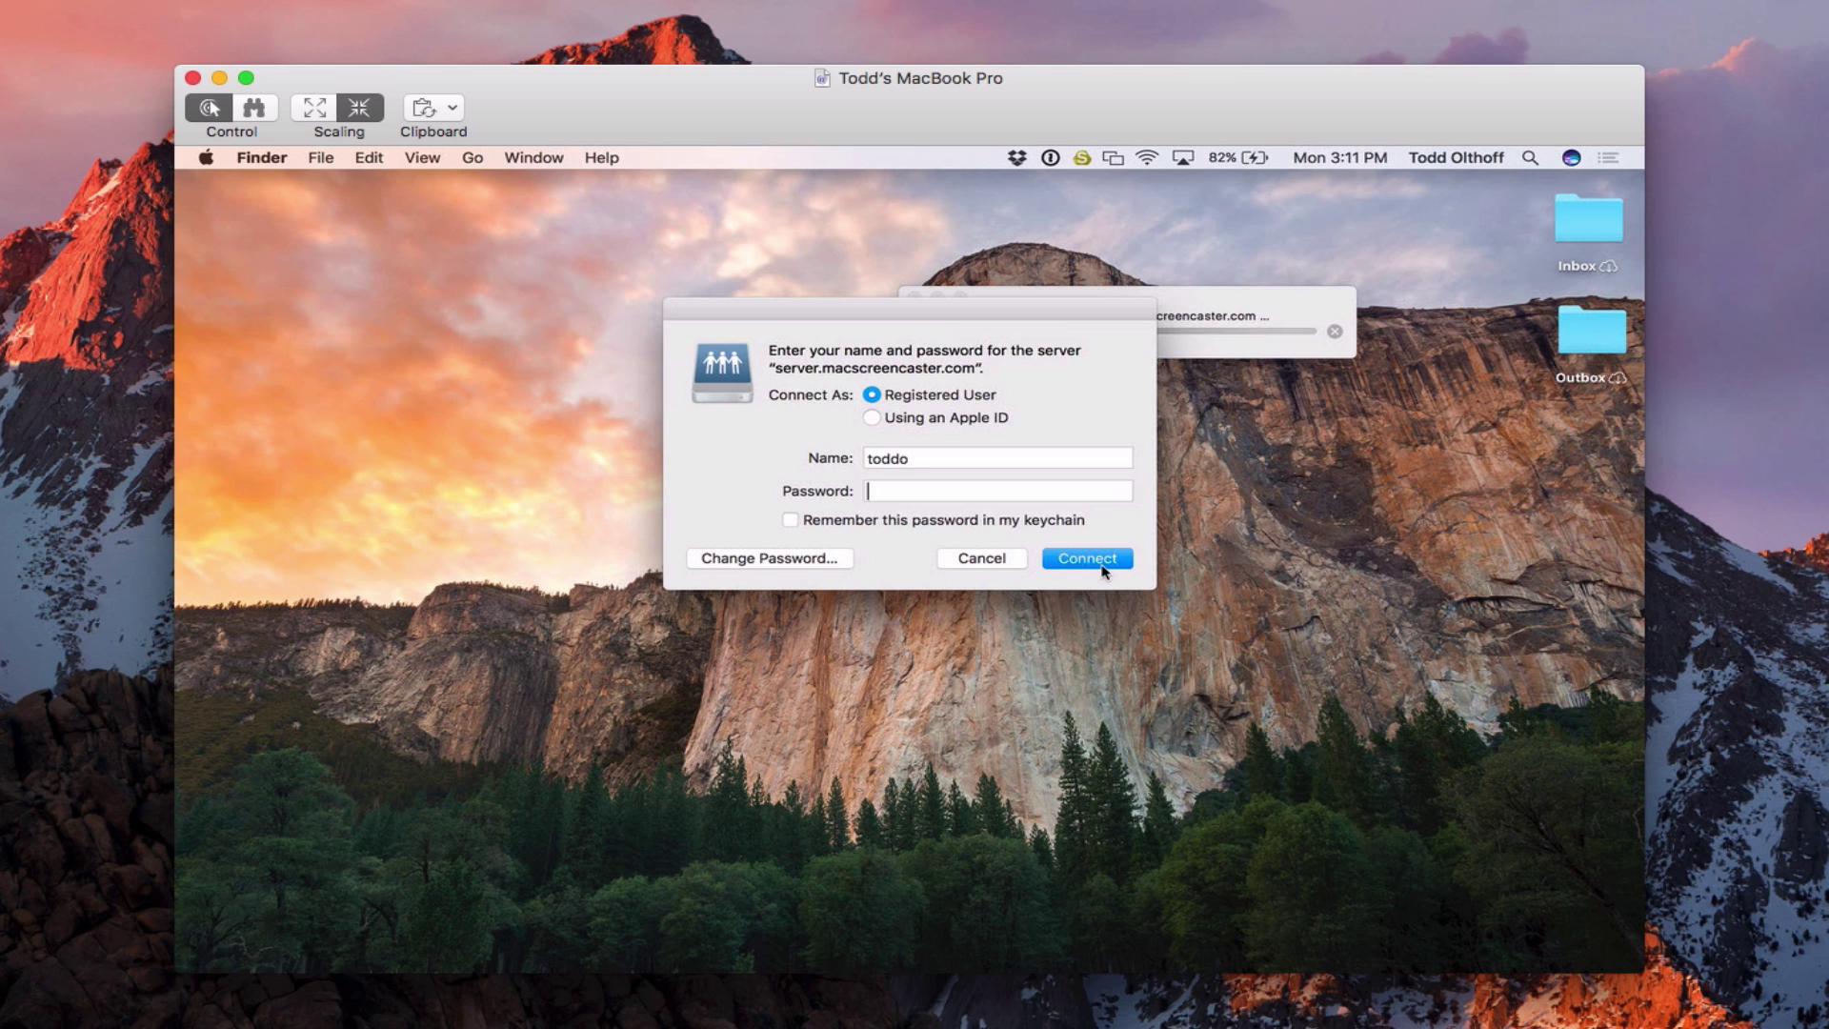
key(shift+Tab)
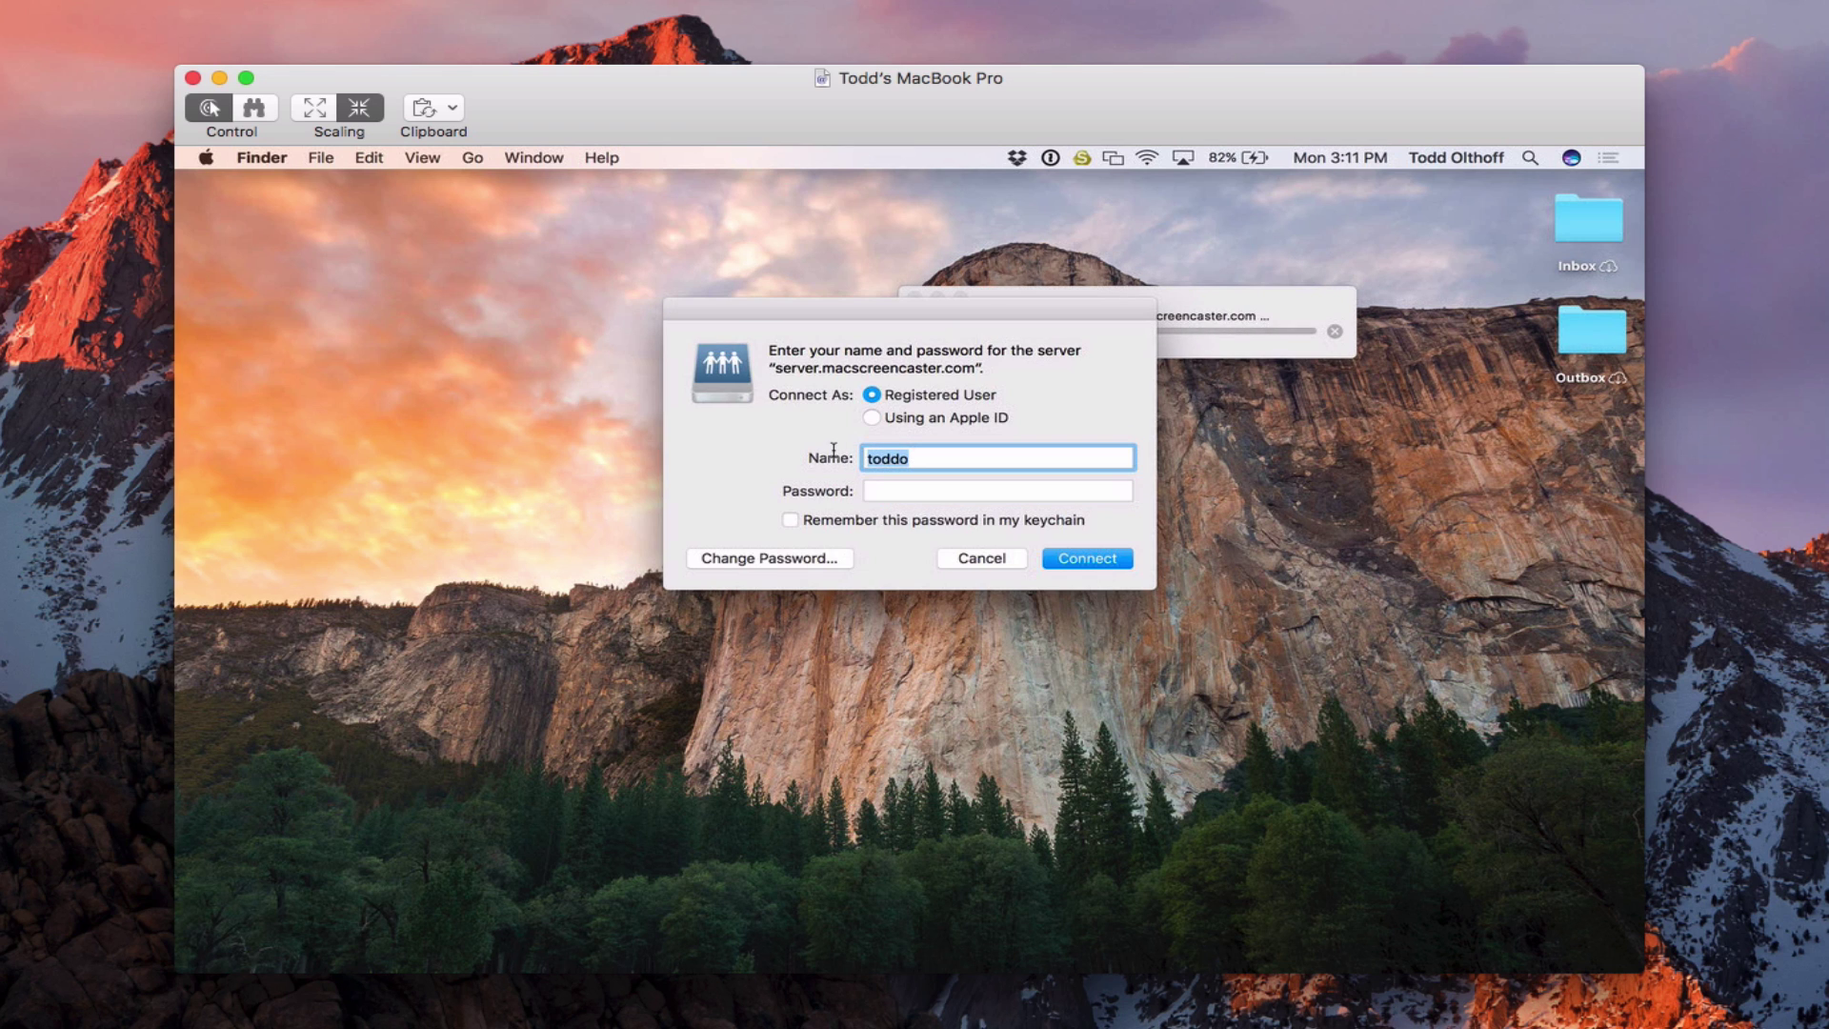
key(Tab)
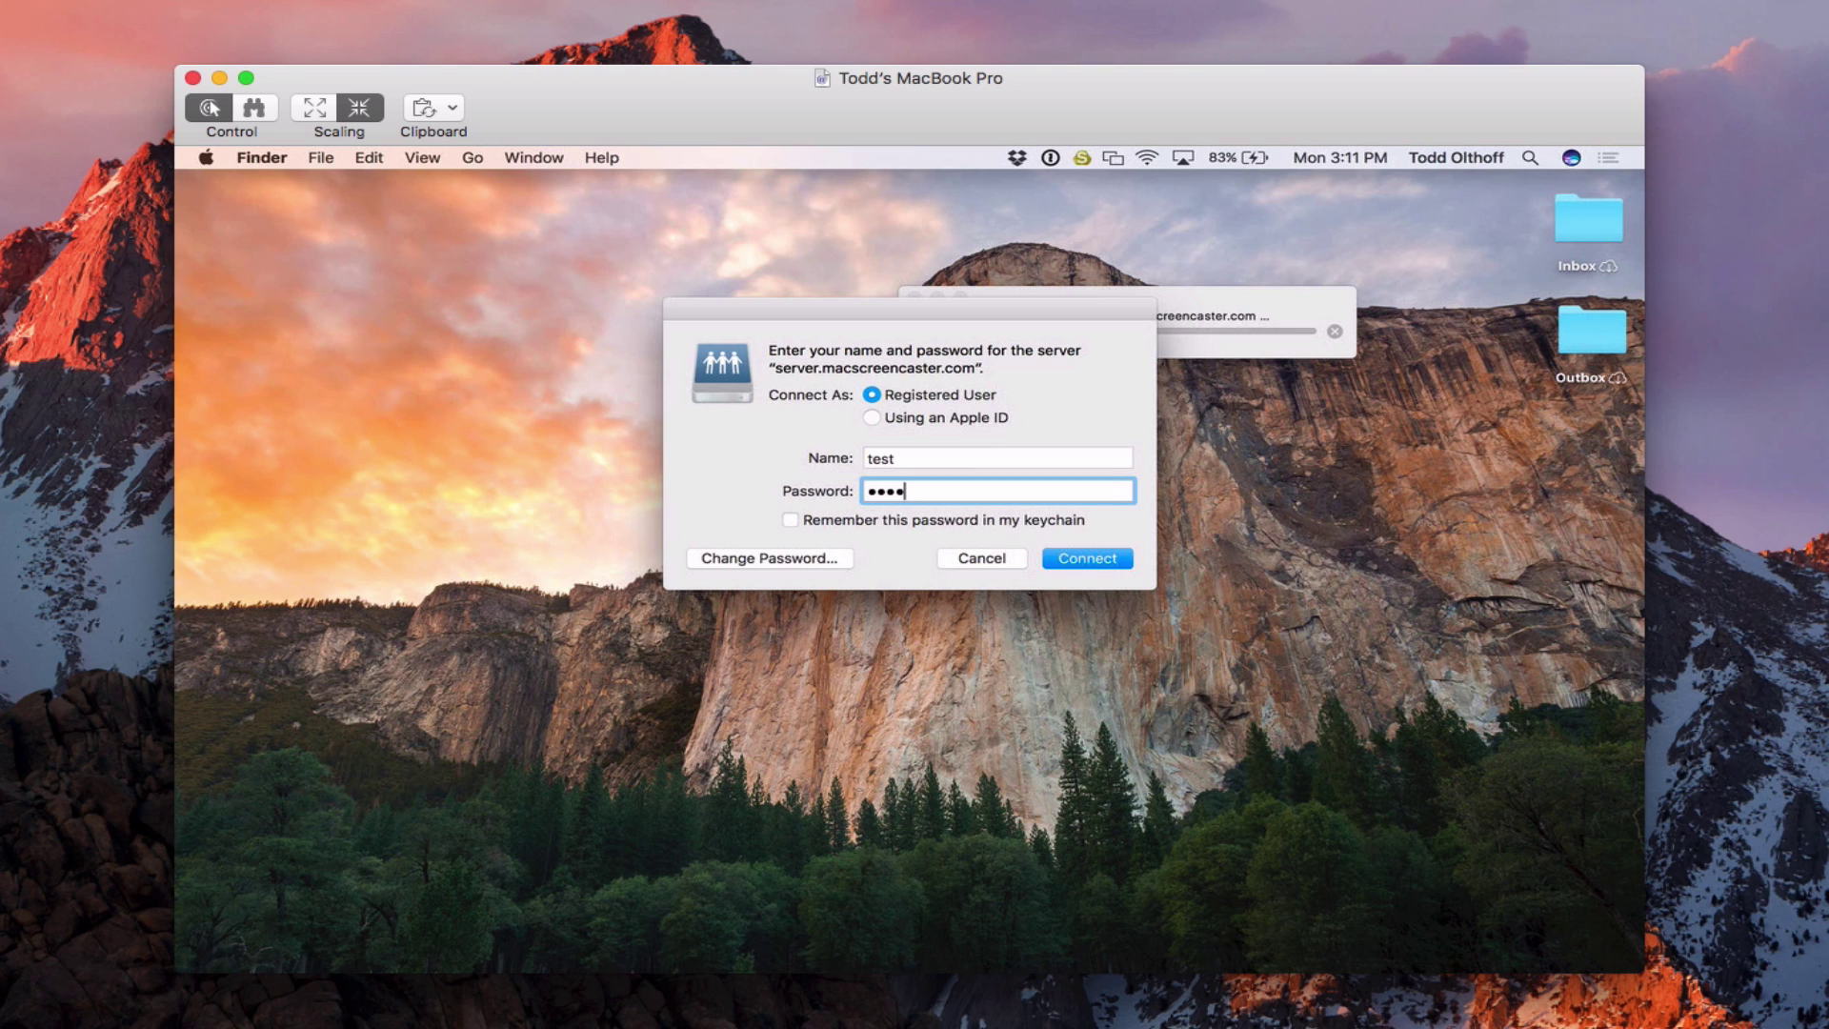
key(Return)
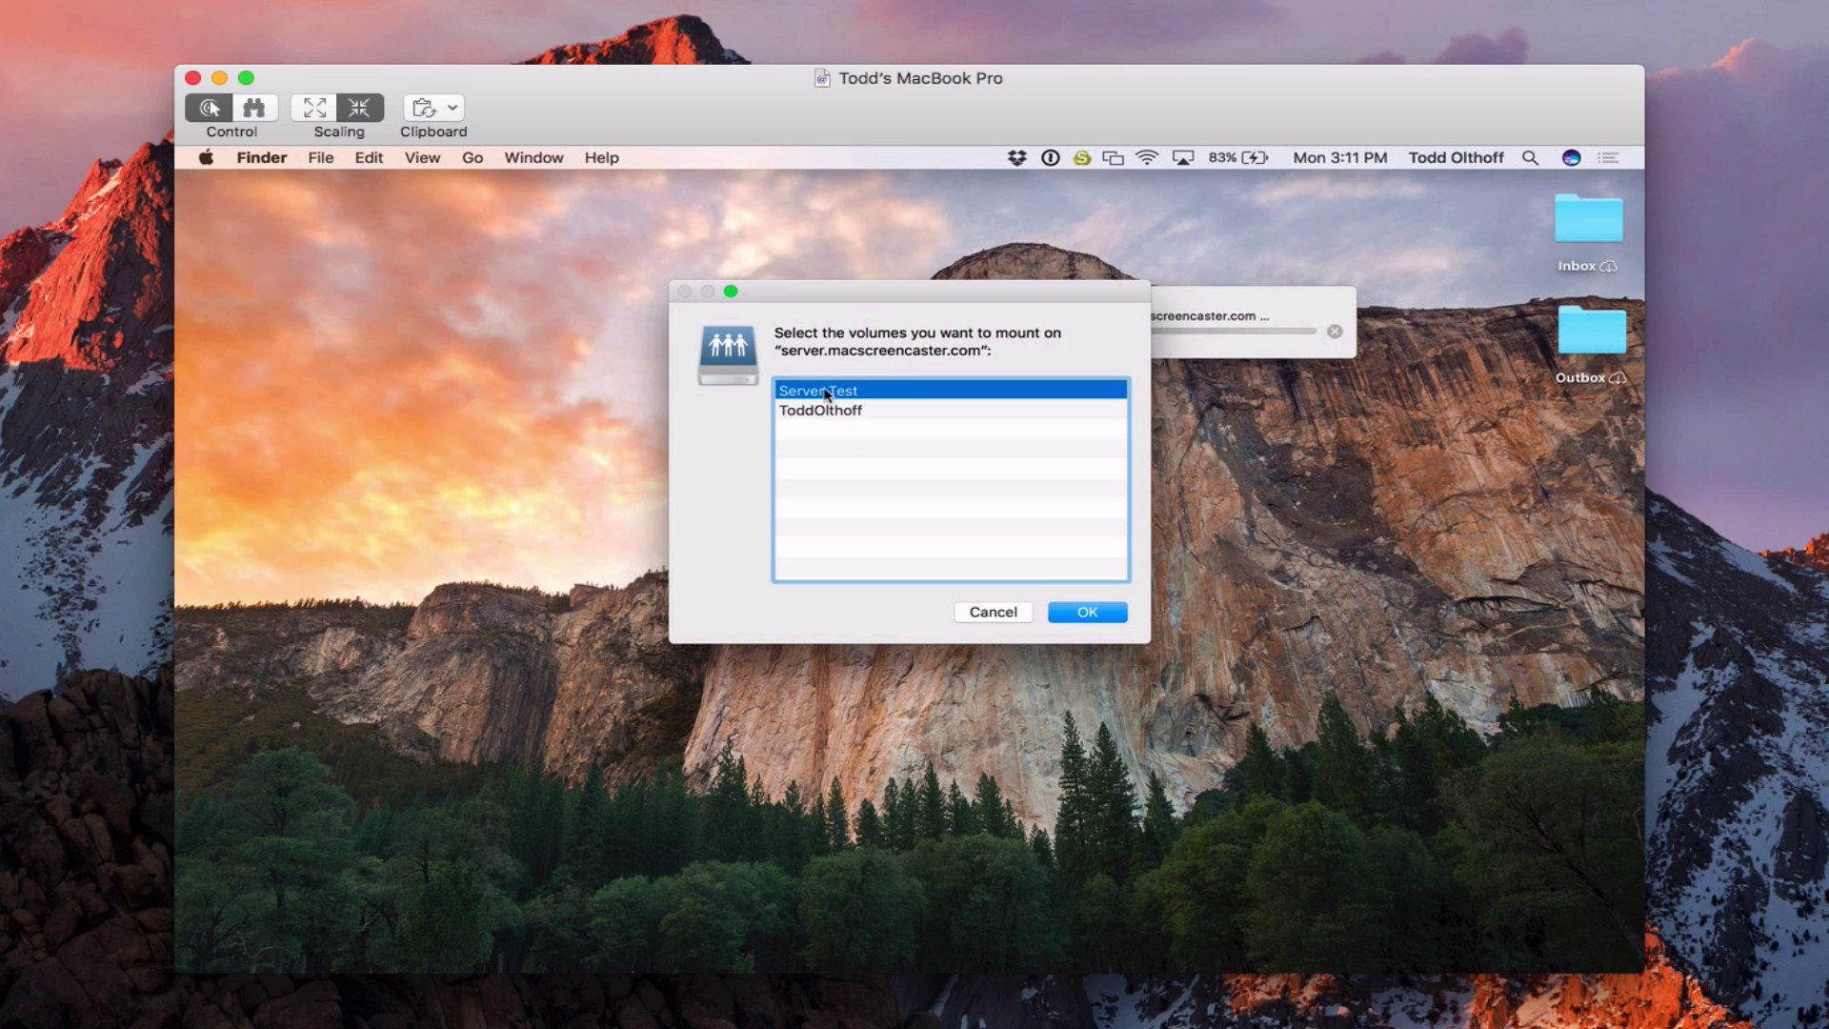
click(1072, 619)
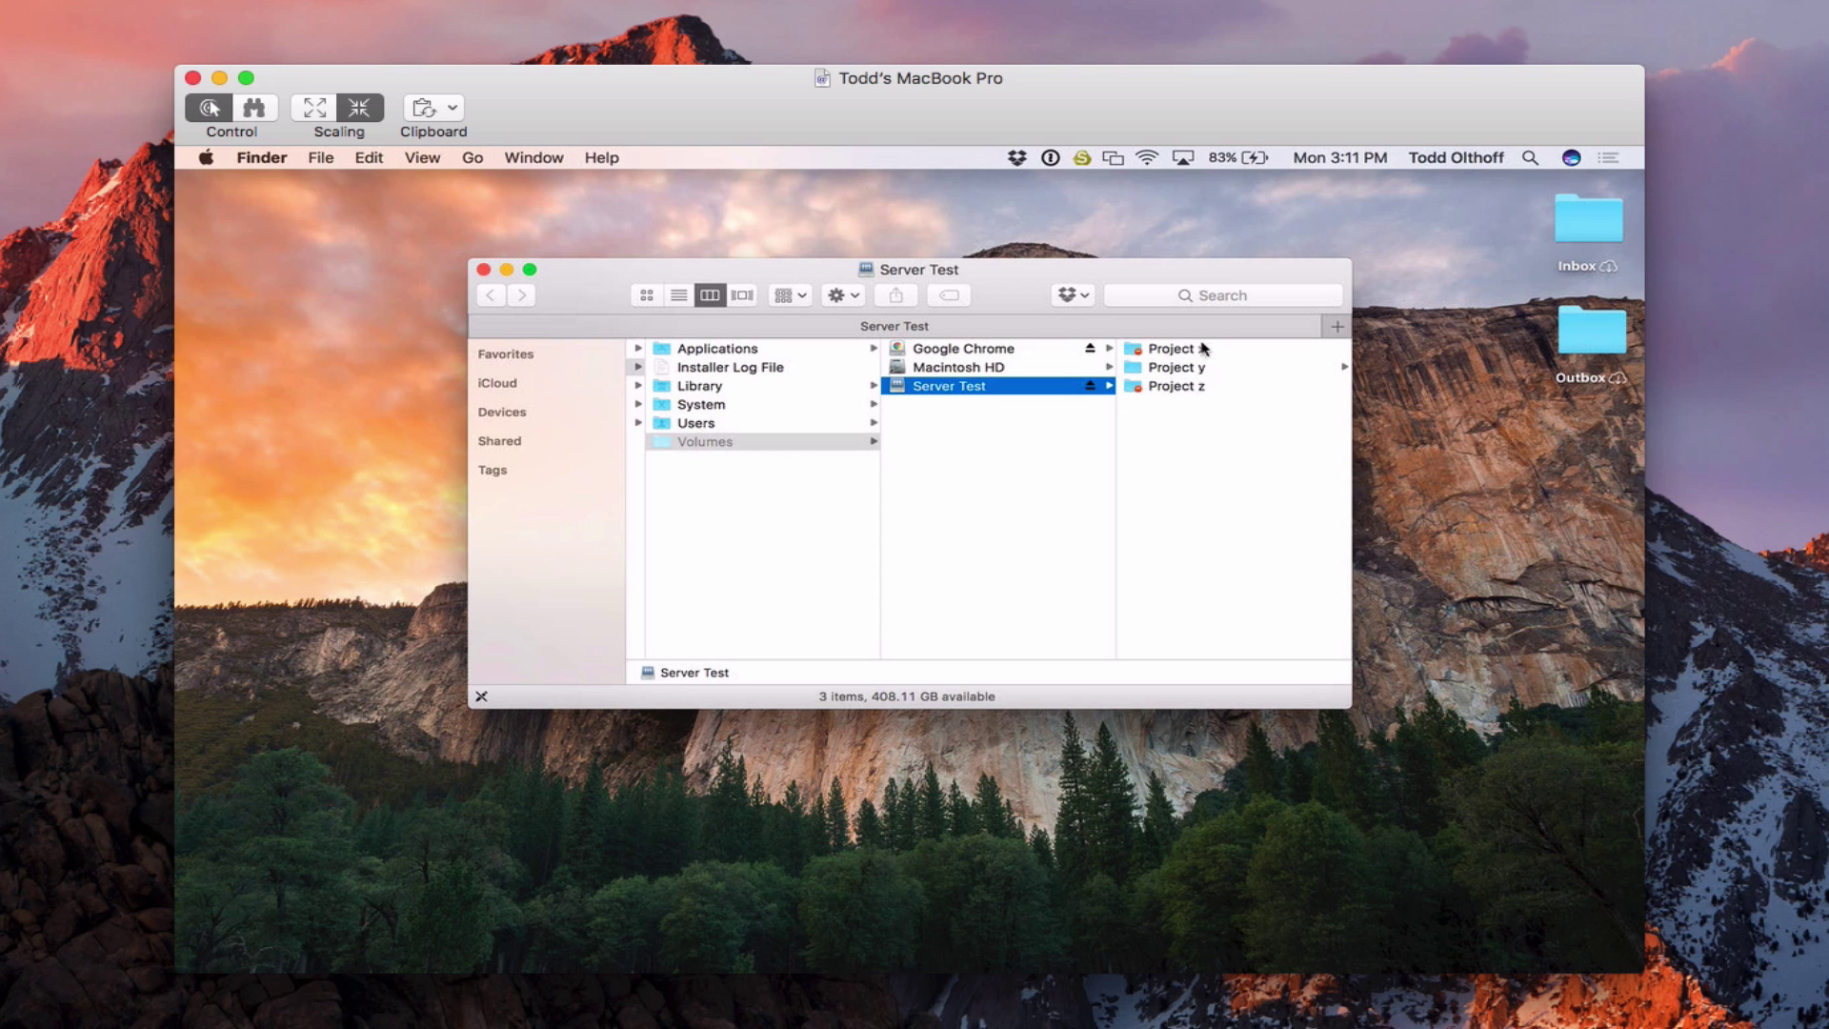
- Try opening Project x and Project z, then open Project y and view its jpg file
click(1166, 351)
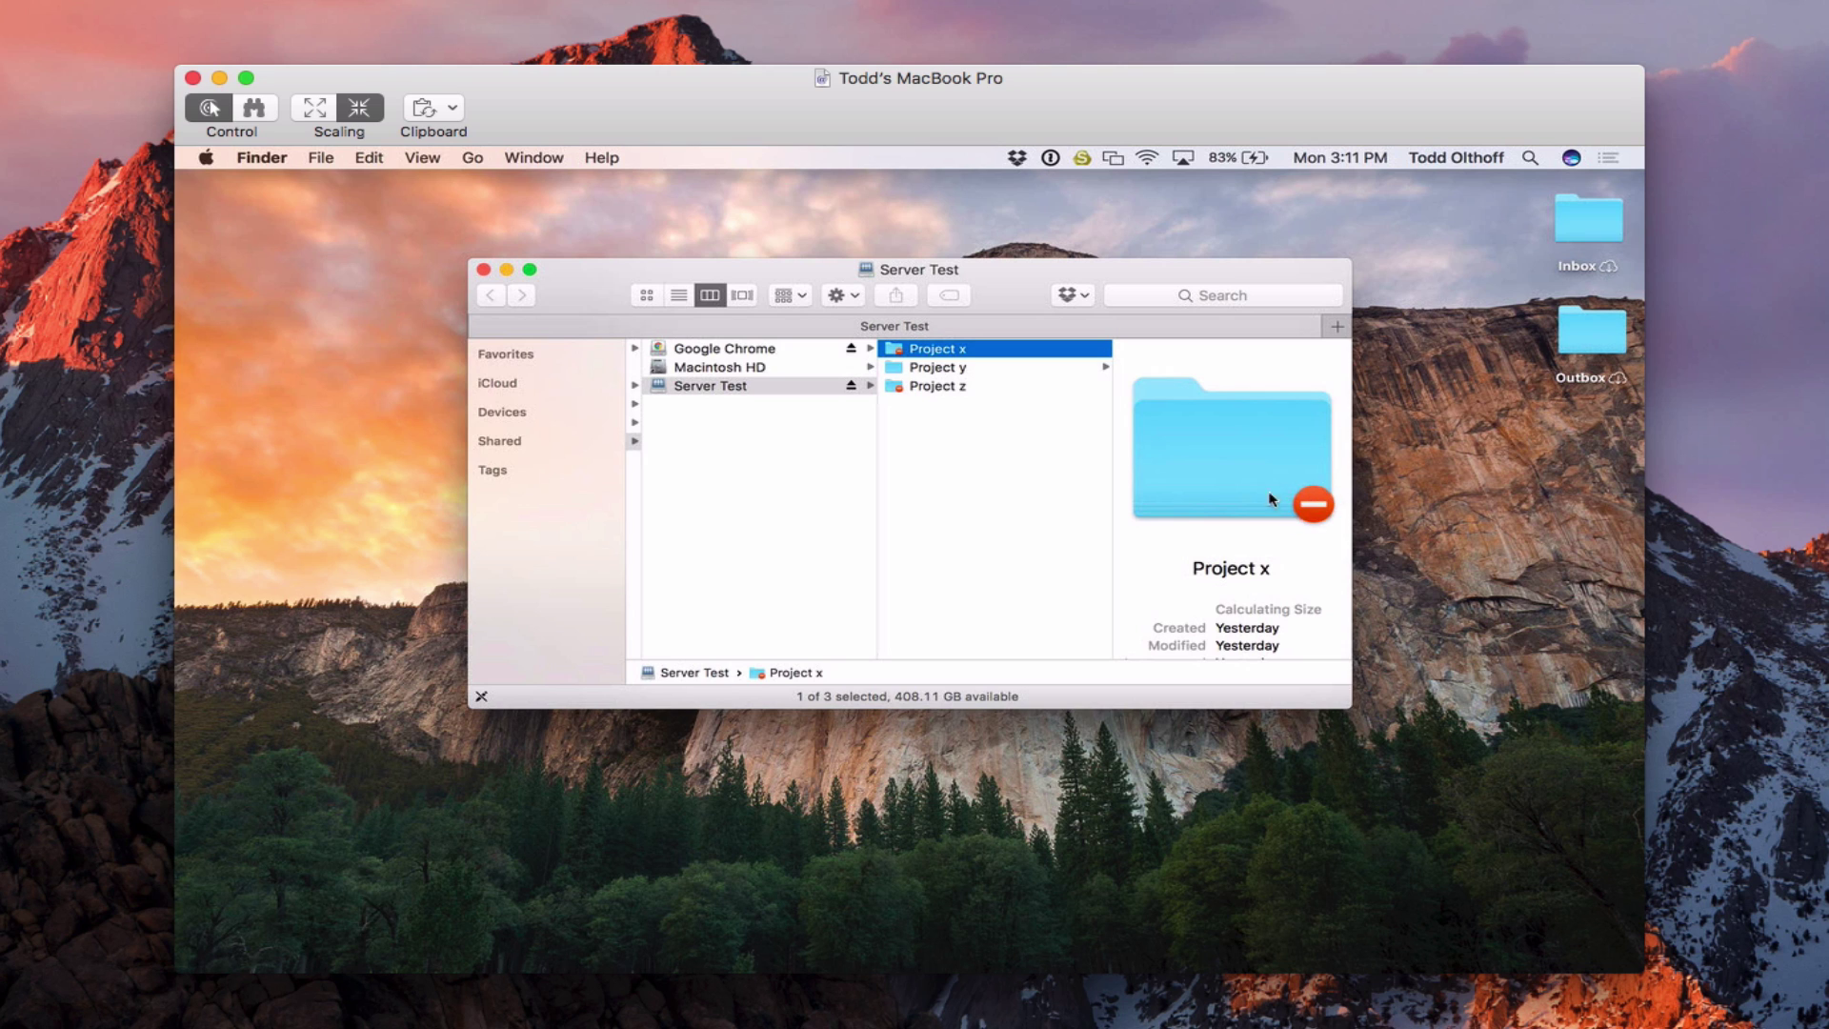
click(920, 387)
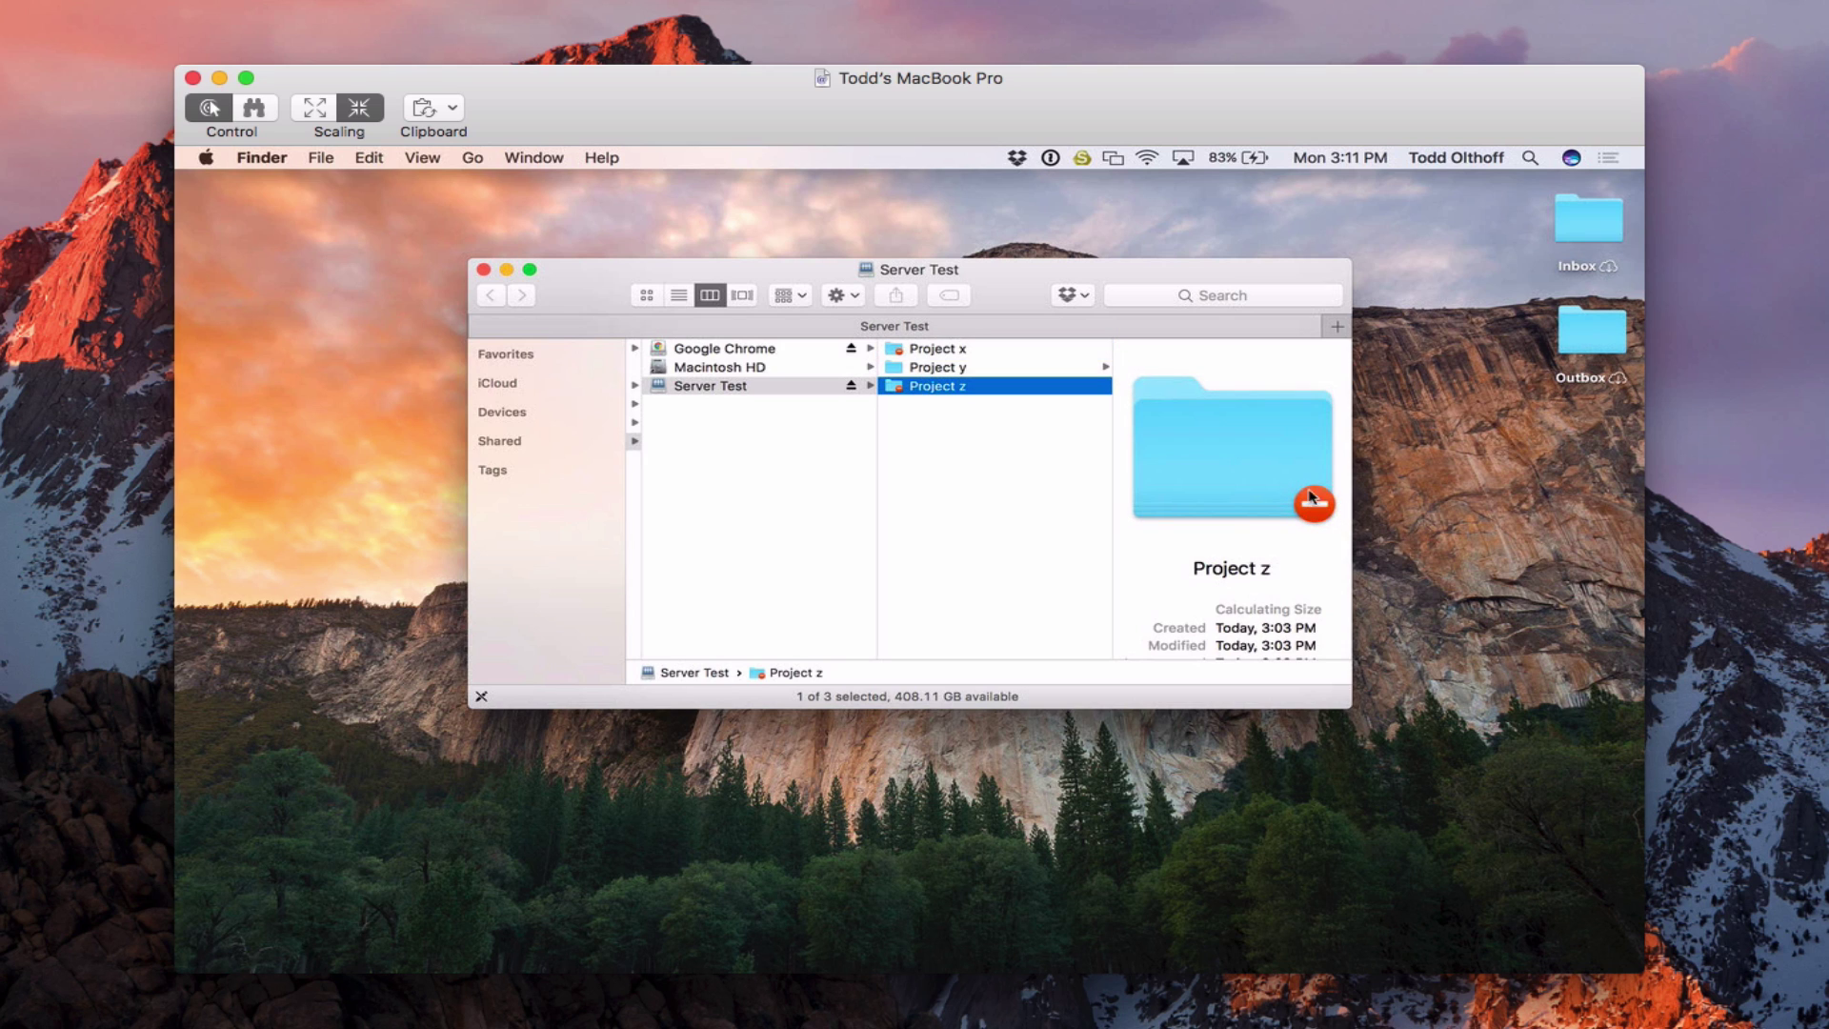
click(943, 372)
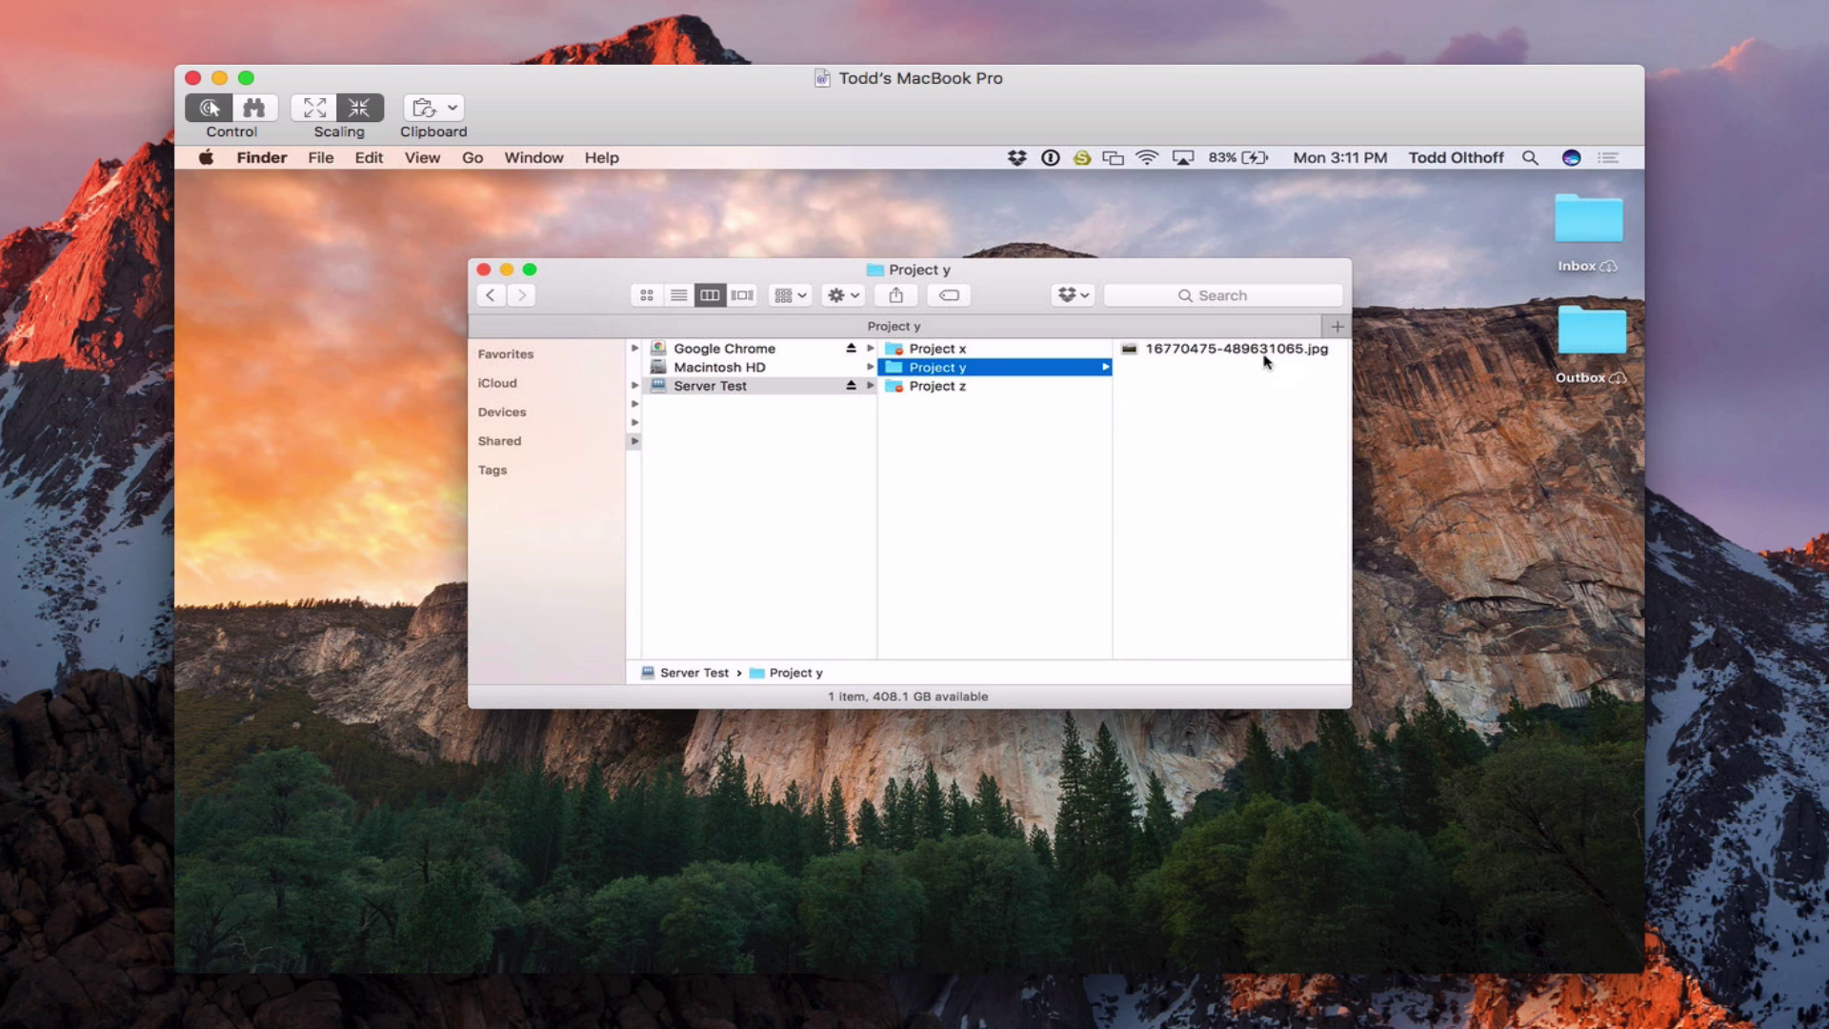
click(1230, 353)
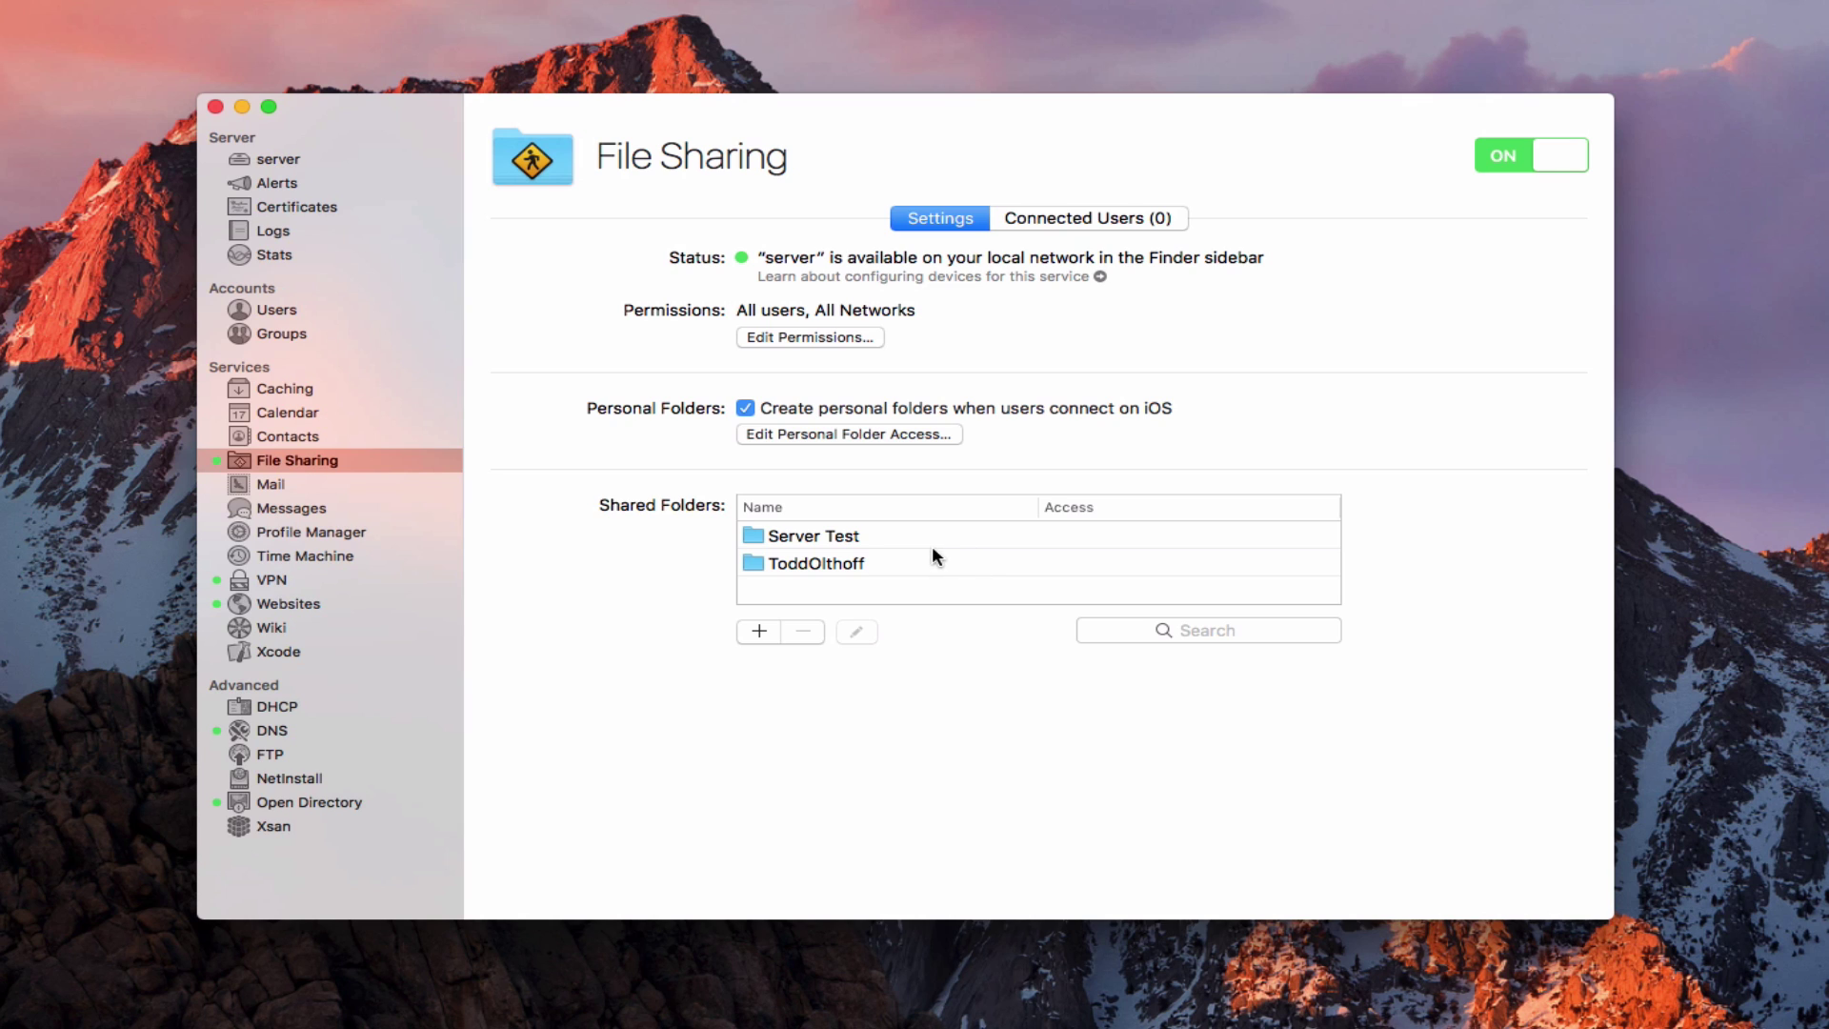
- Add File Files as a shared folder with Staff Write Only and Everyone Else No Access
click(758, 633)
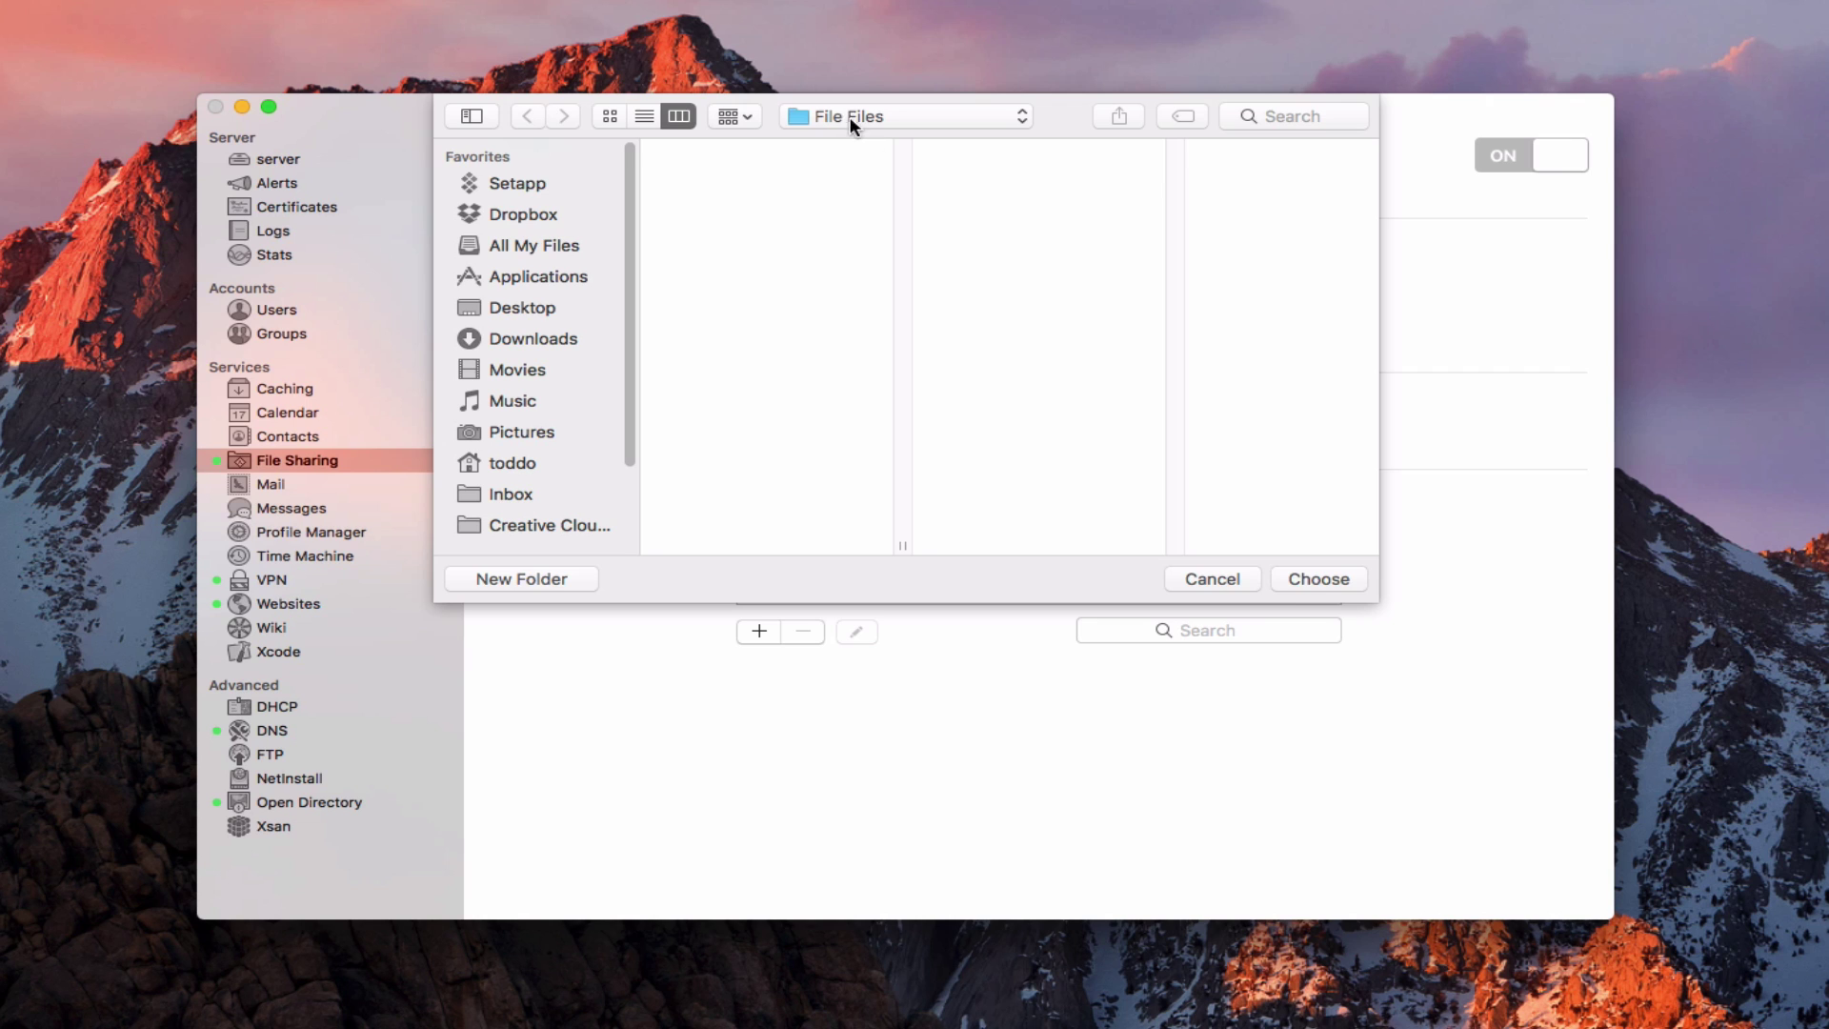
click(1298, 581)
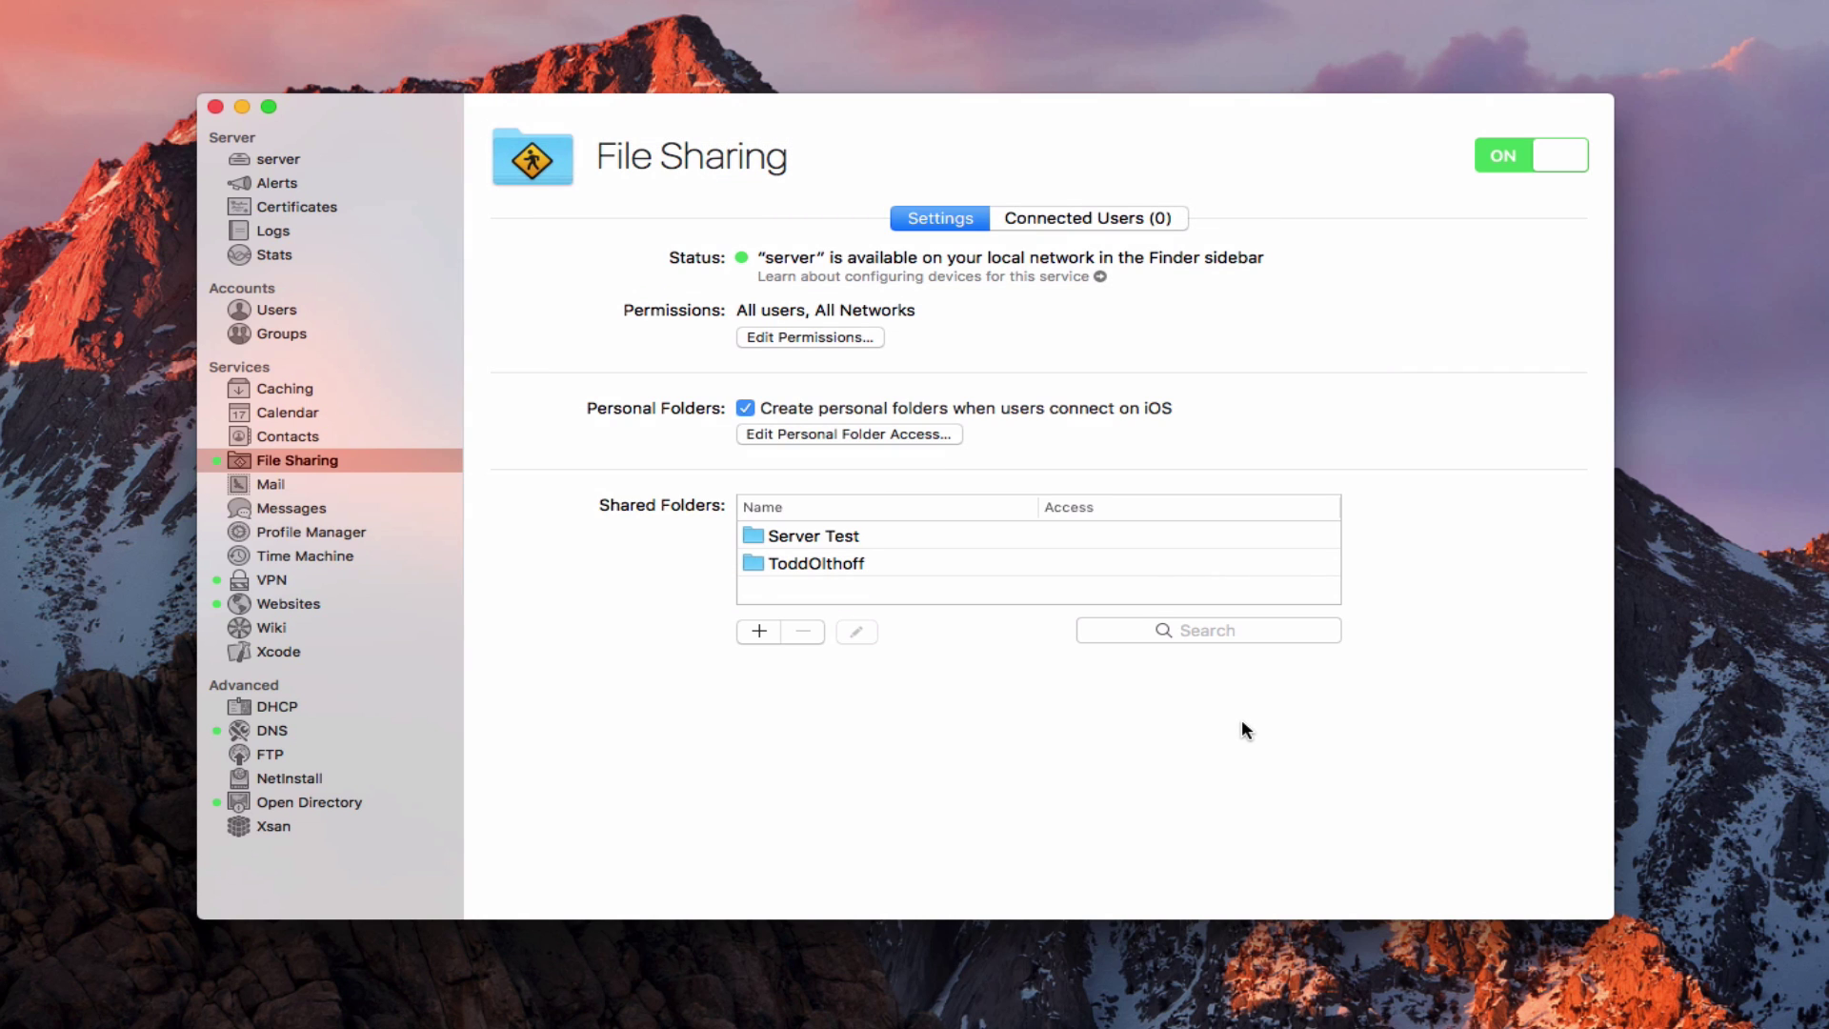
click(858, 537)
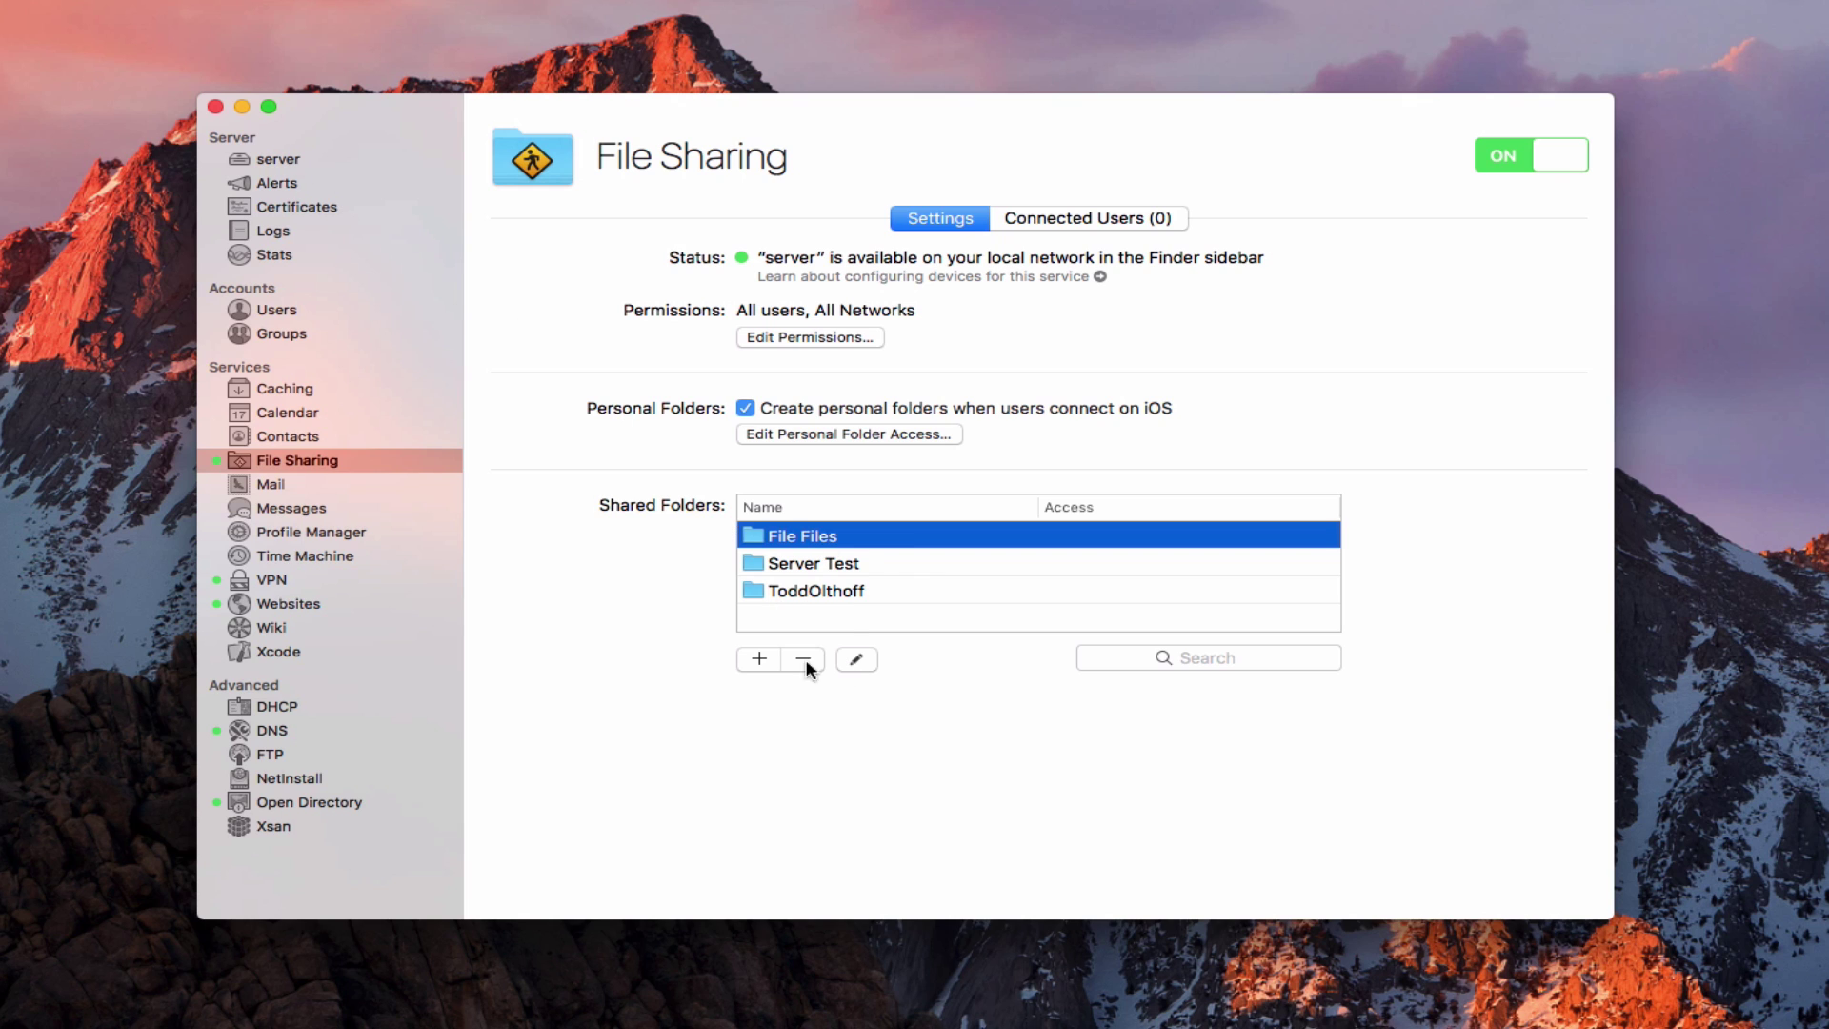
click(857, 660)
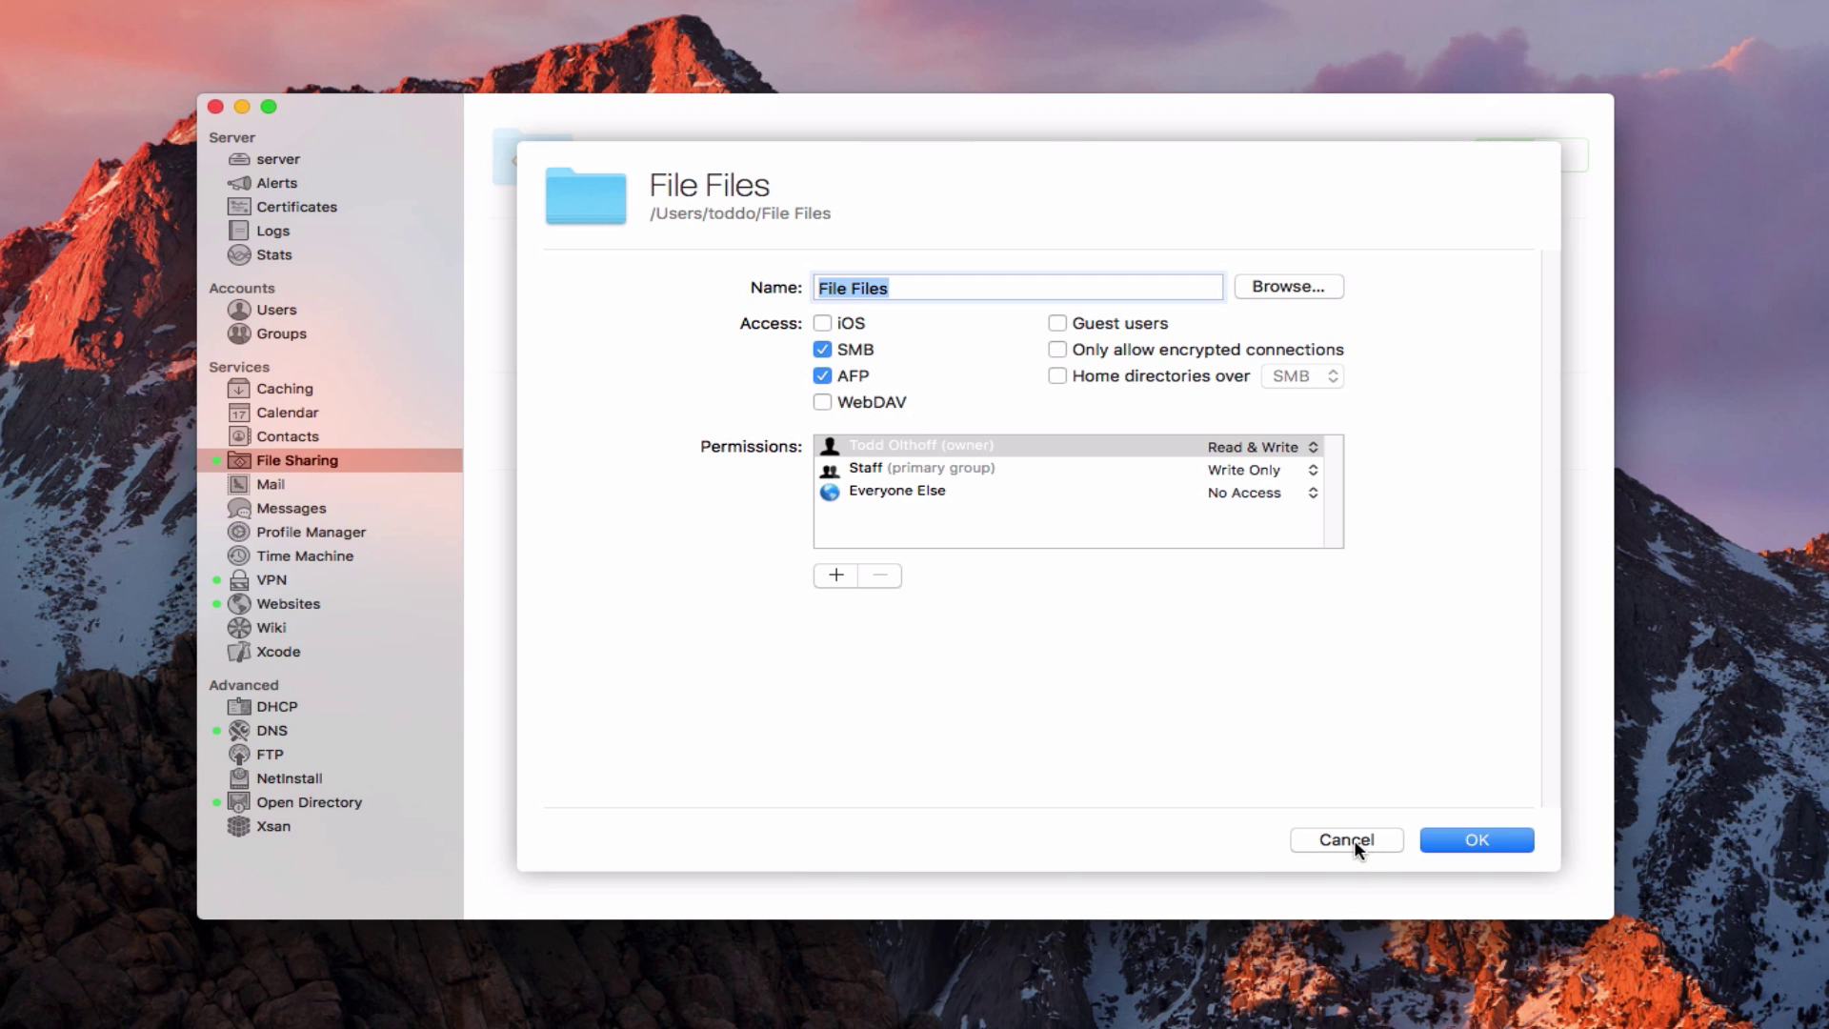
click(1473, 842)
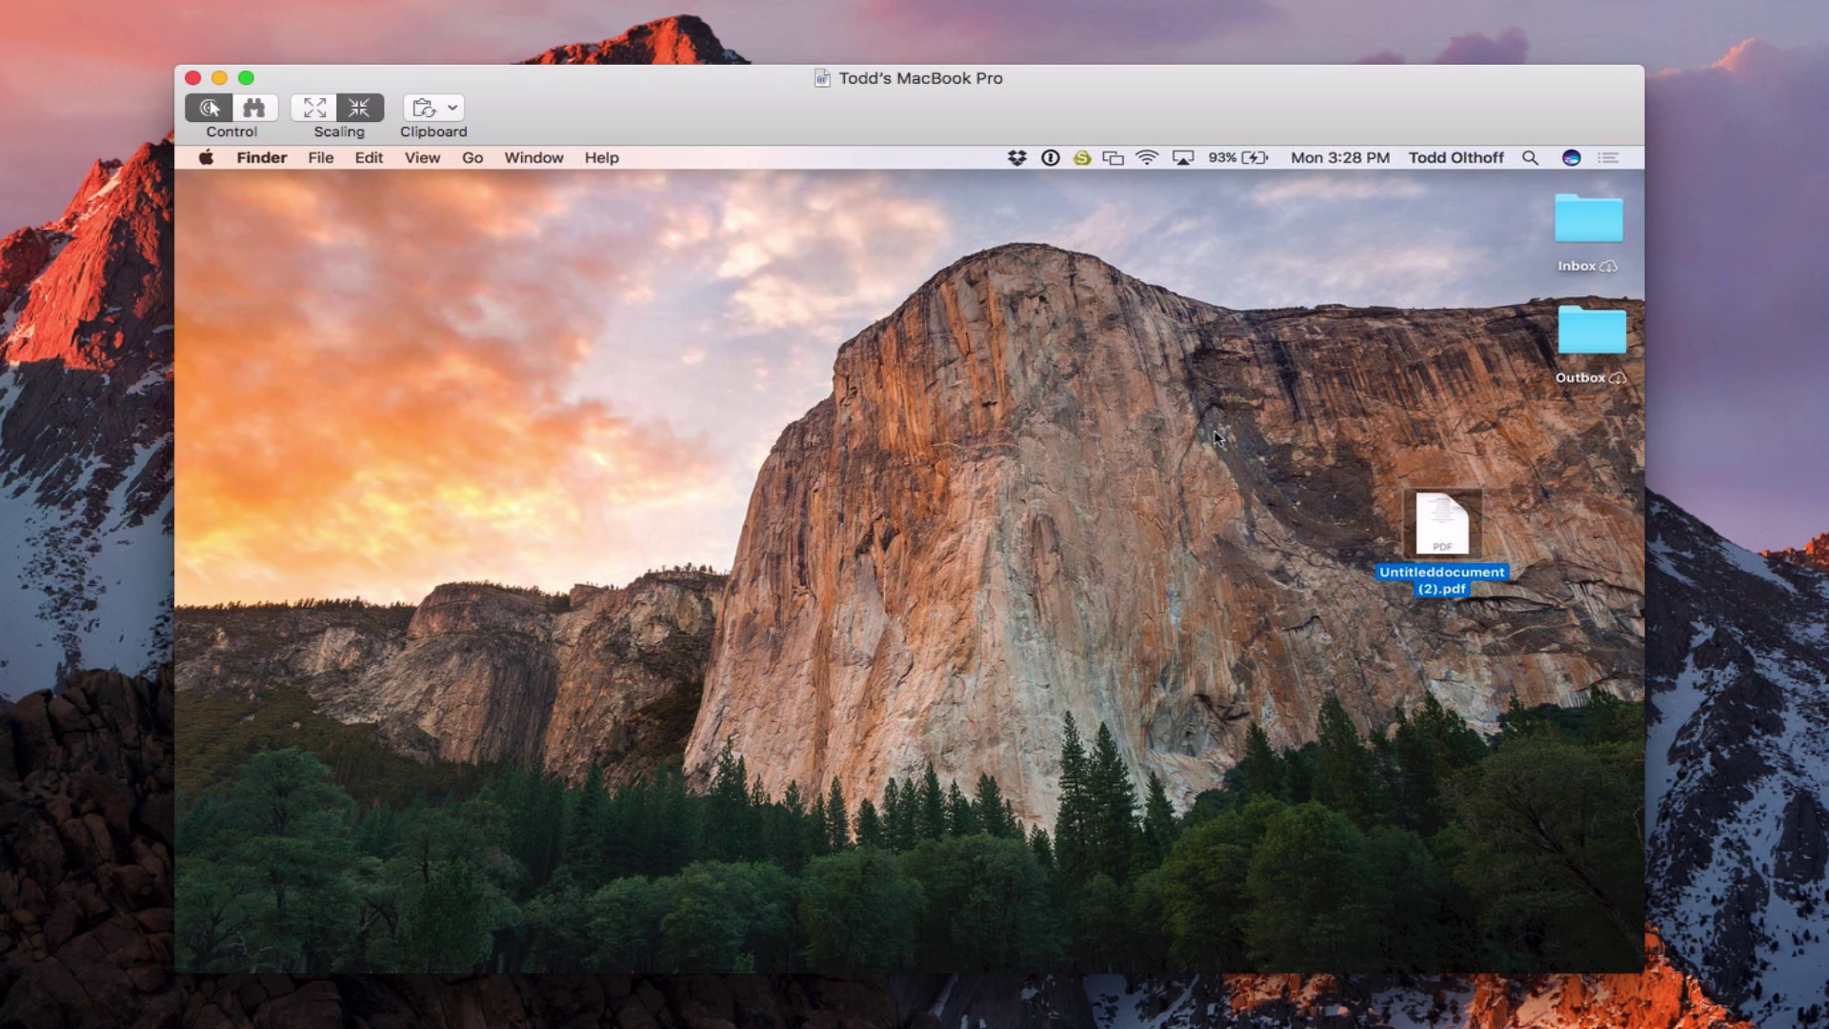
- Log in as the test user, mount File Files, and dismiss the no-permission alert
click(474, 157)
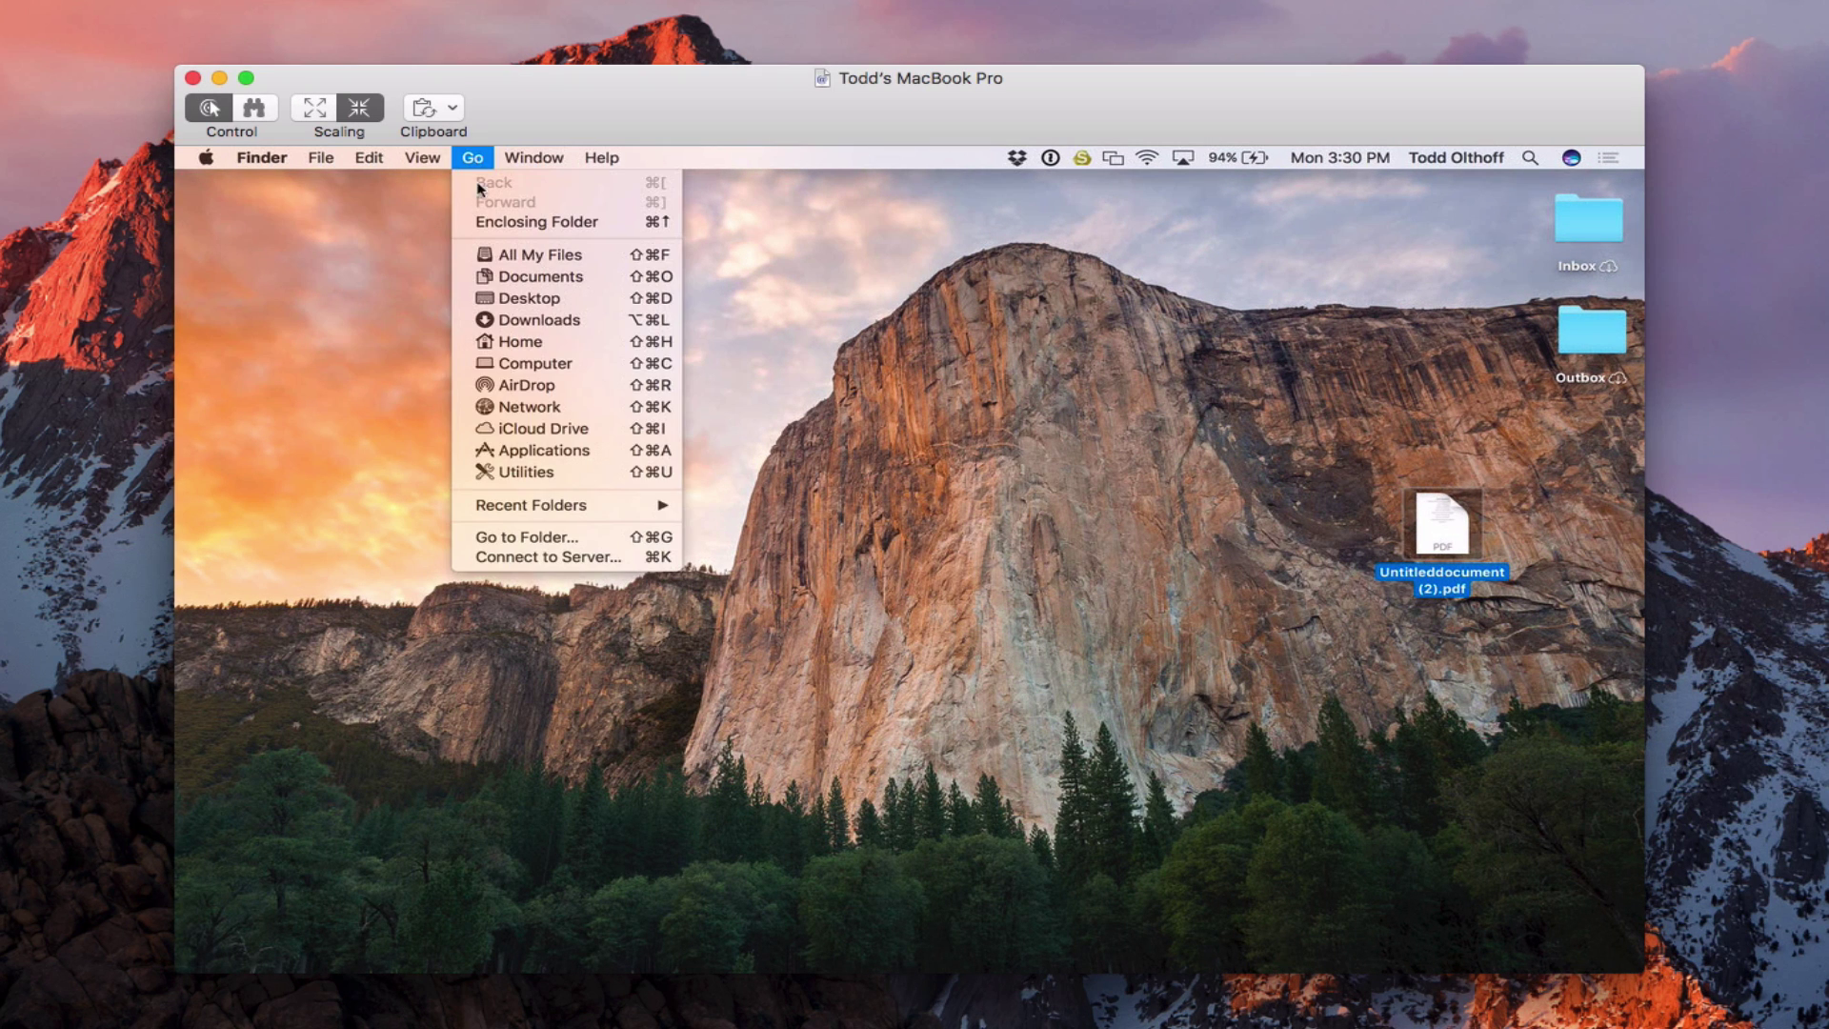
click(540, 562)
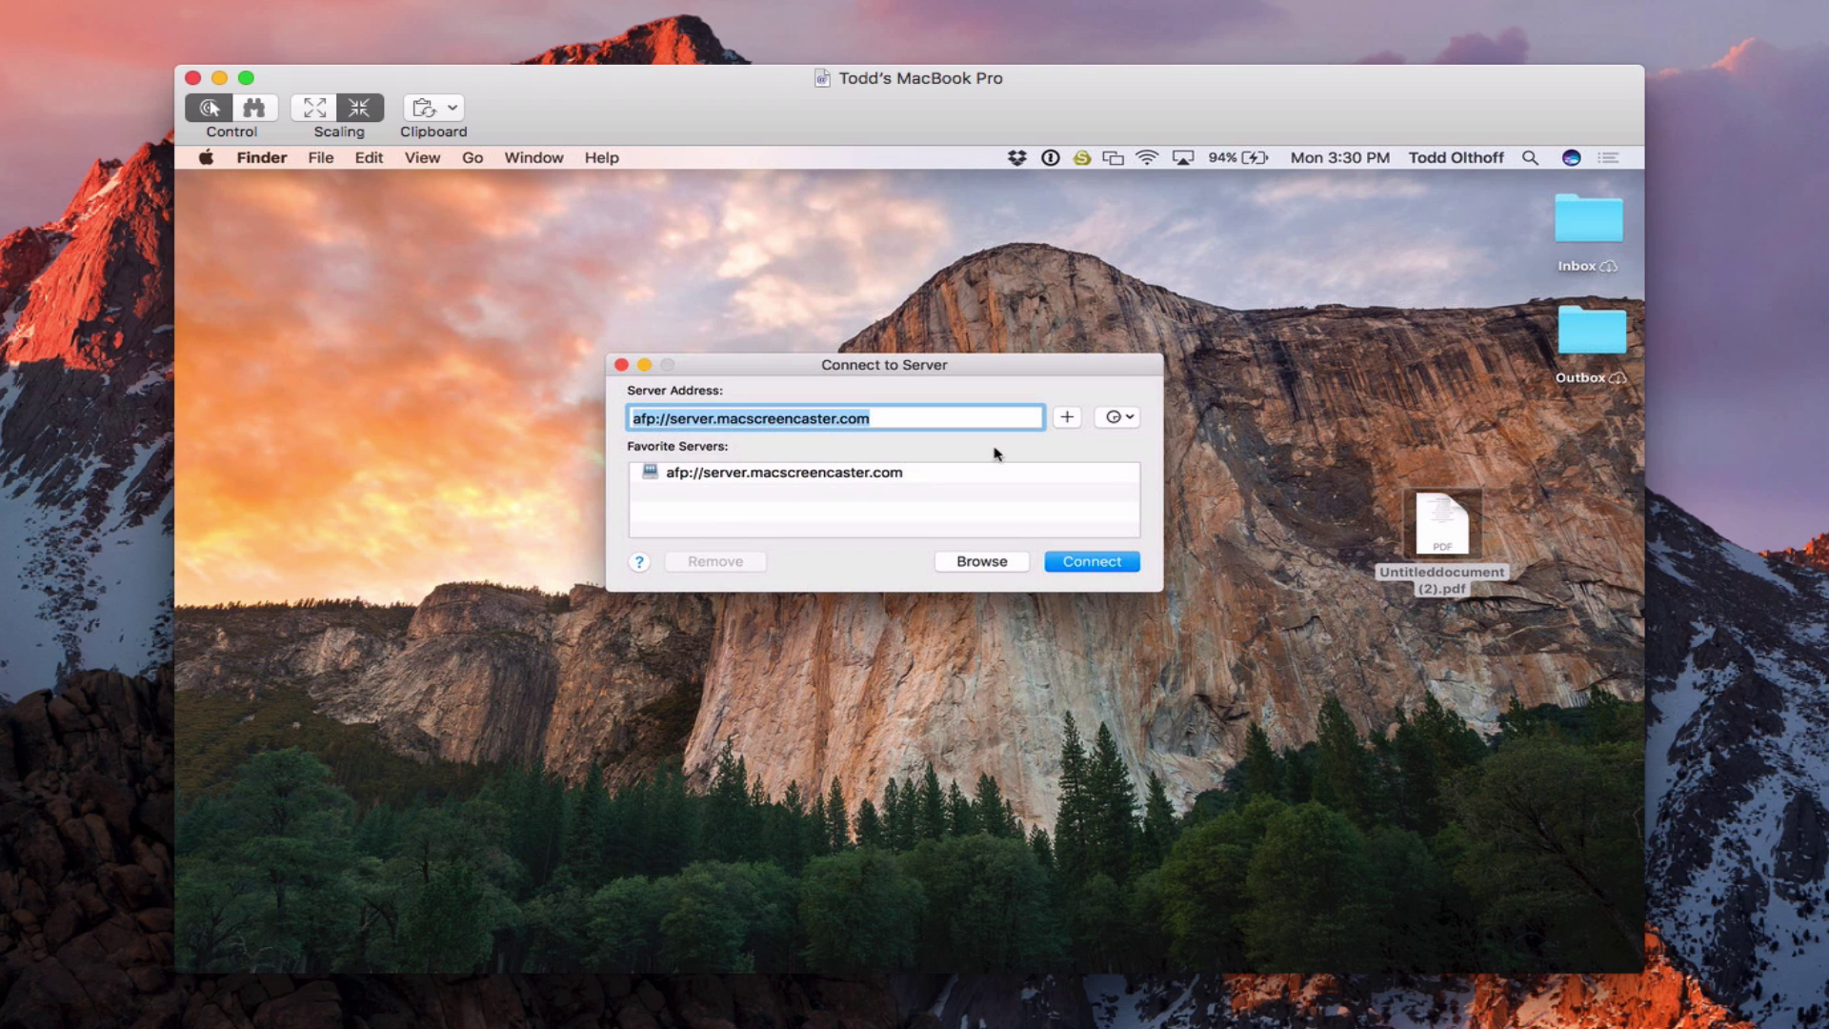
click(1117, 564)
key(shift+Tab)
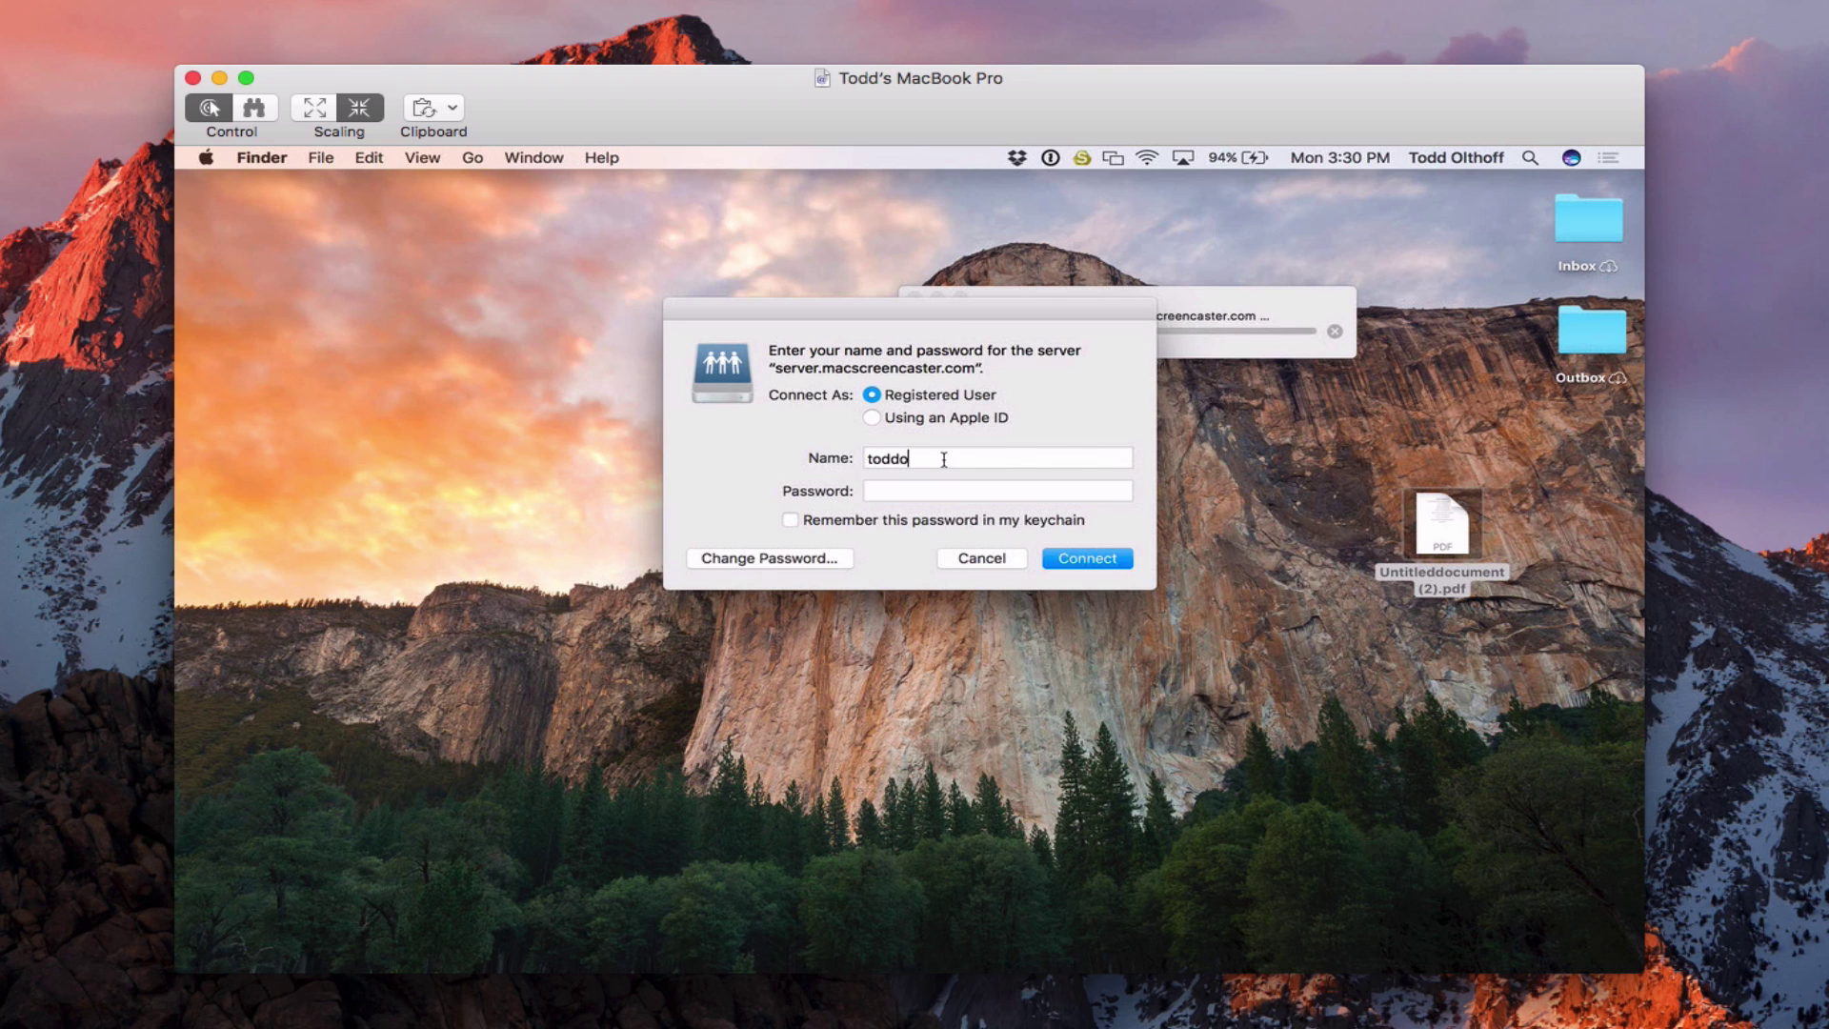
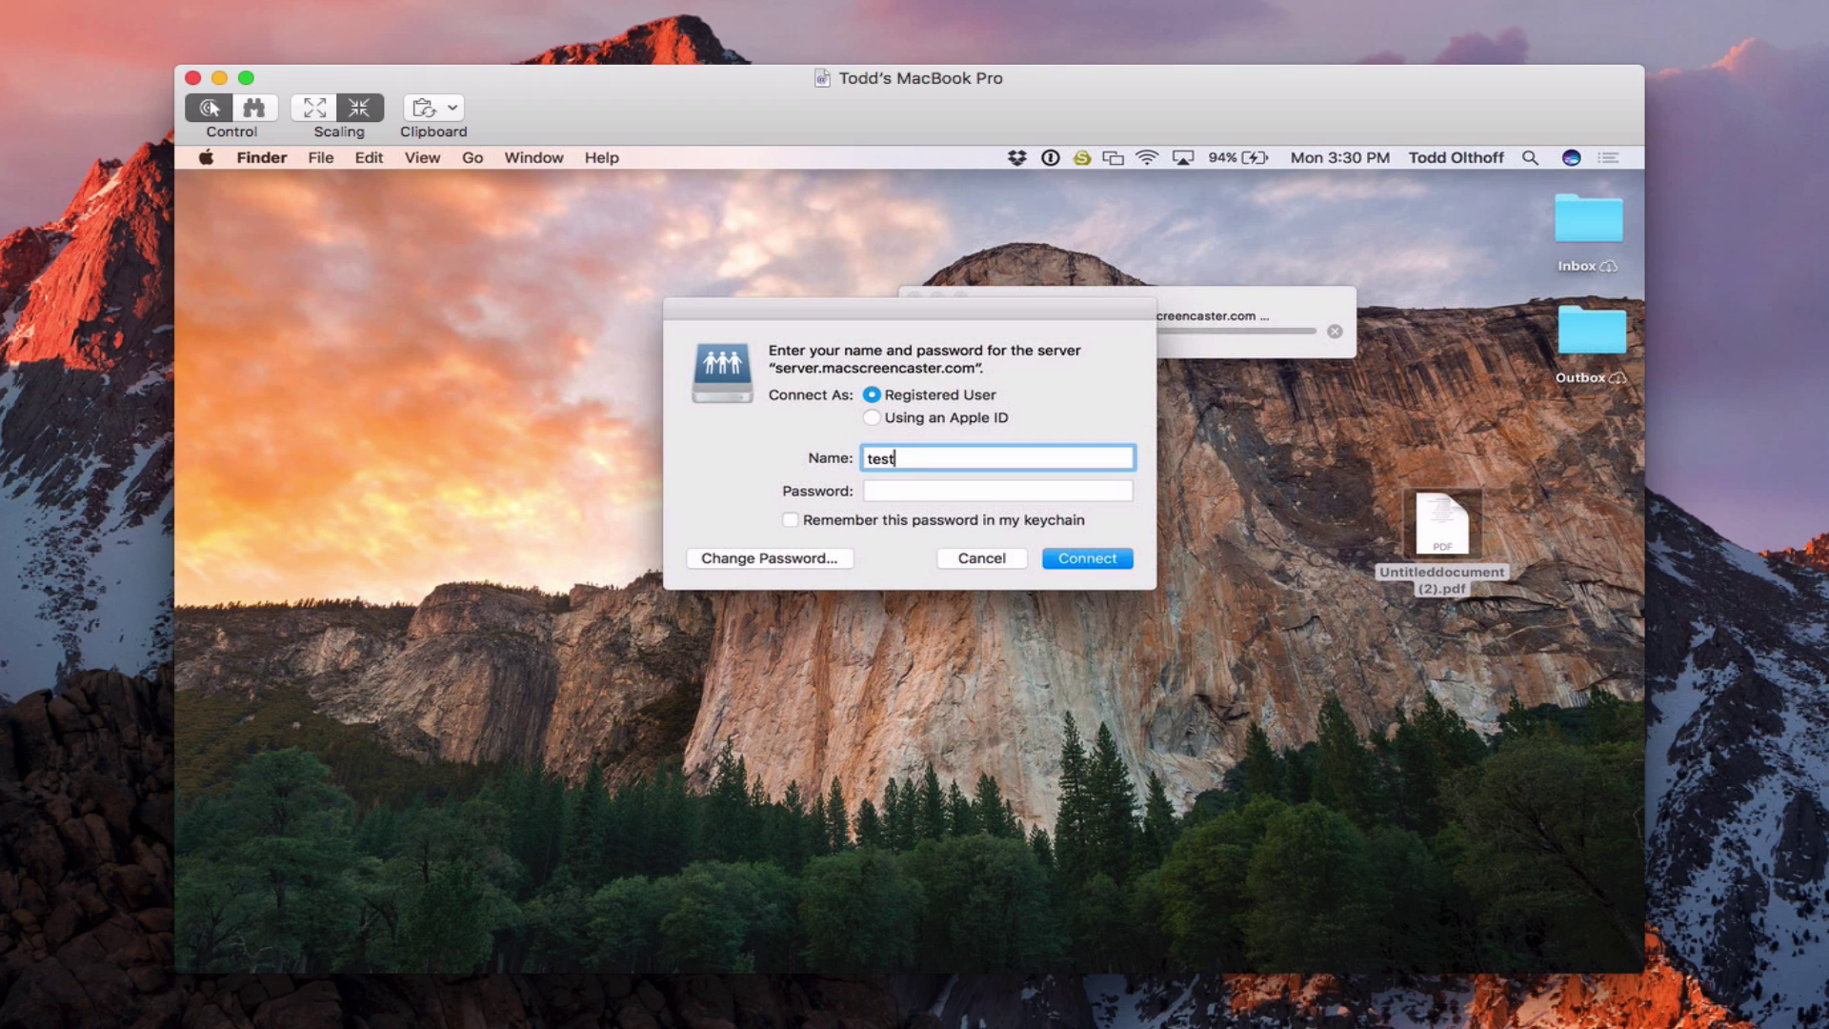
key(Tab)
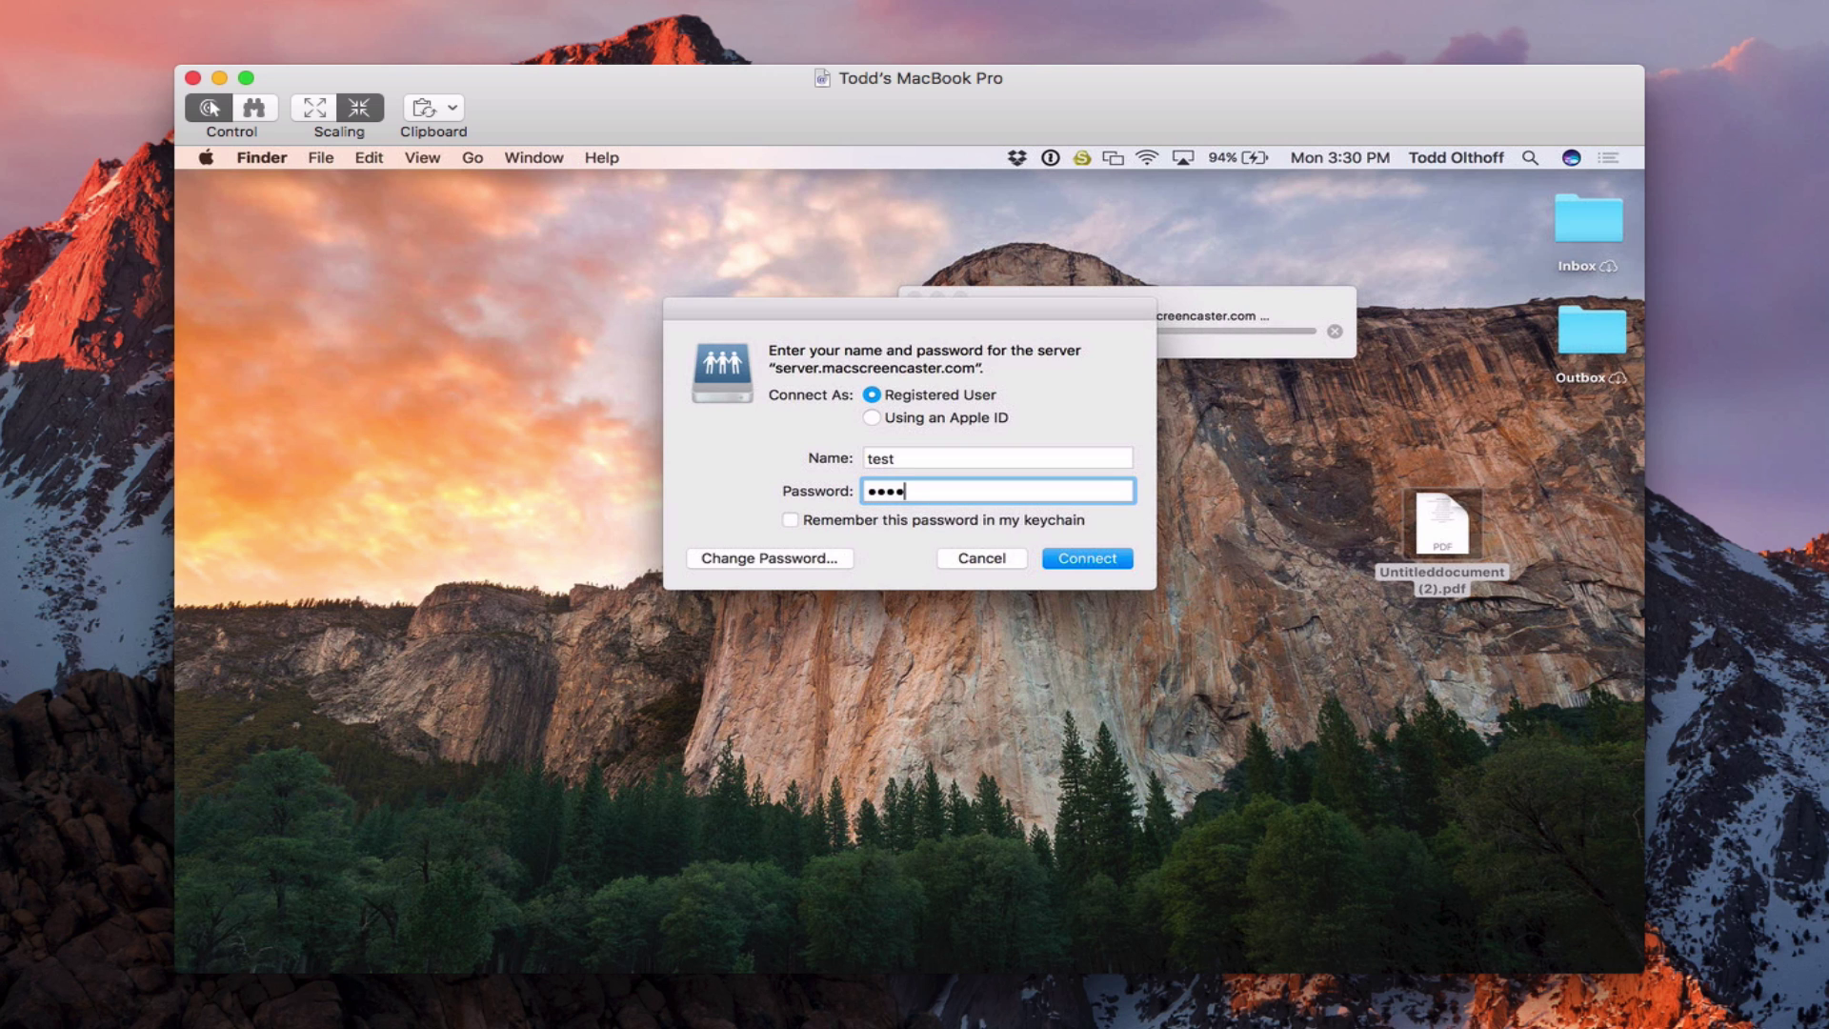
click(1073, 563)
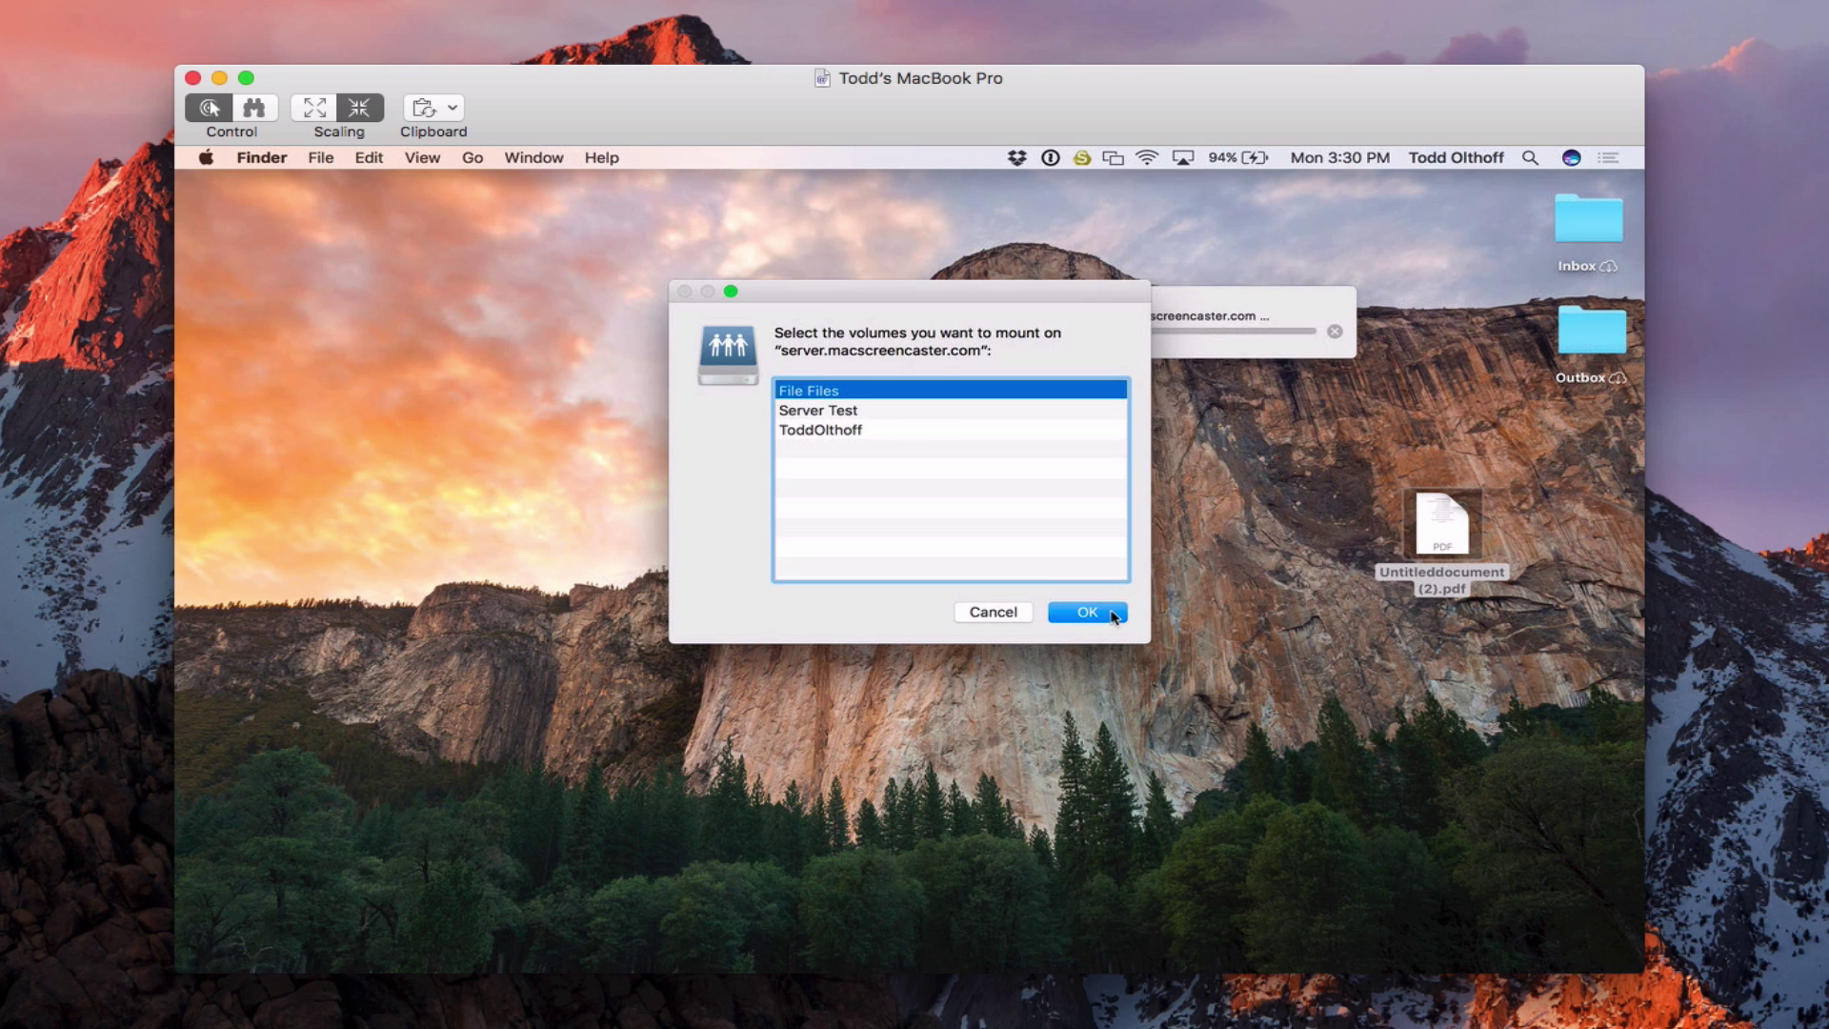
click(1104, 612)
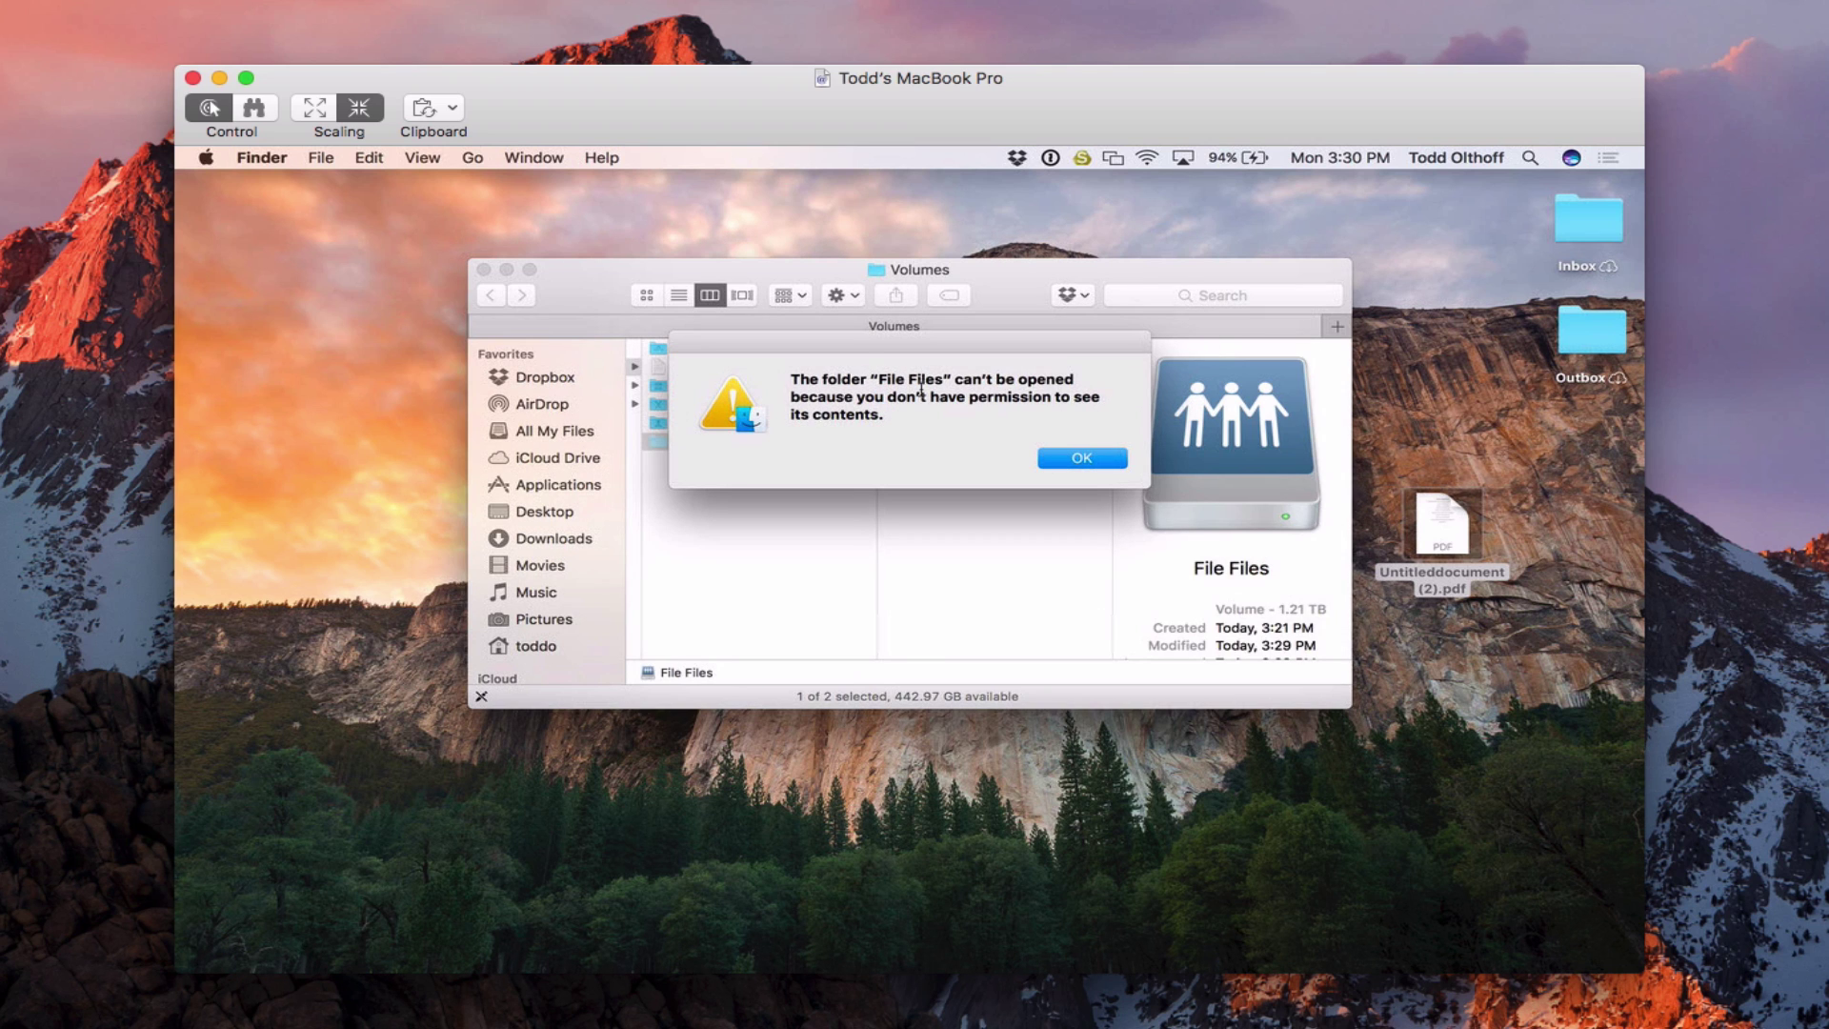
click(1082, 462)
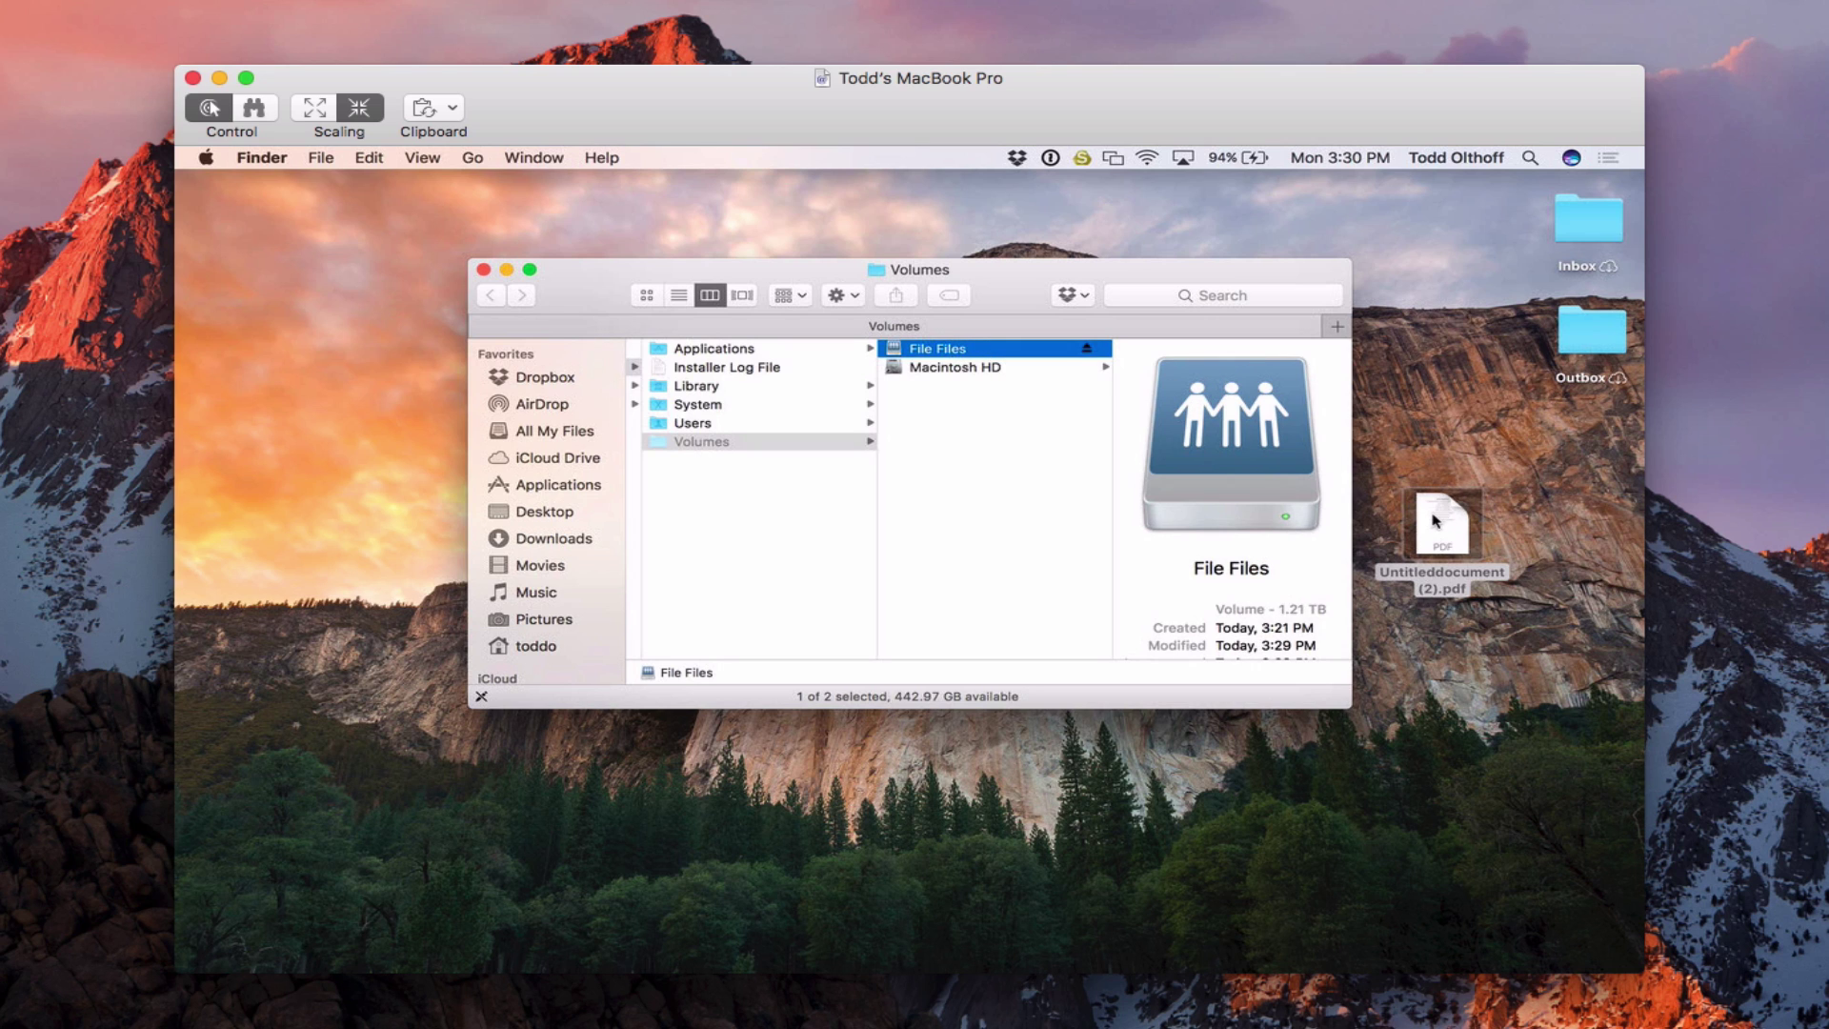
- Drop Untitleddocument (2).pdf from the desktop into File Files, confirming the warning
drag(1436, 520, 917, 357)
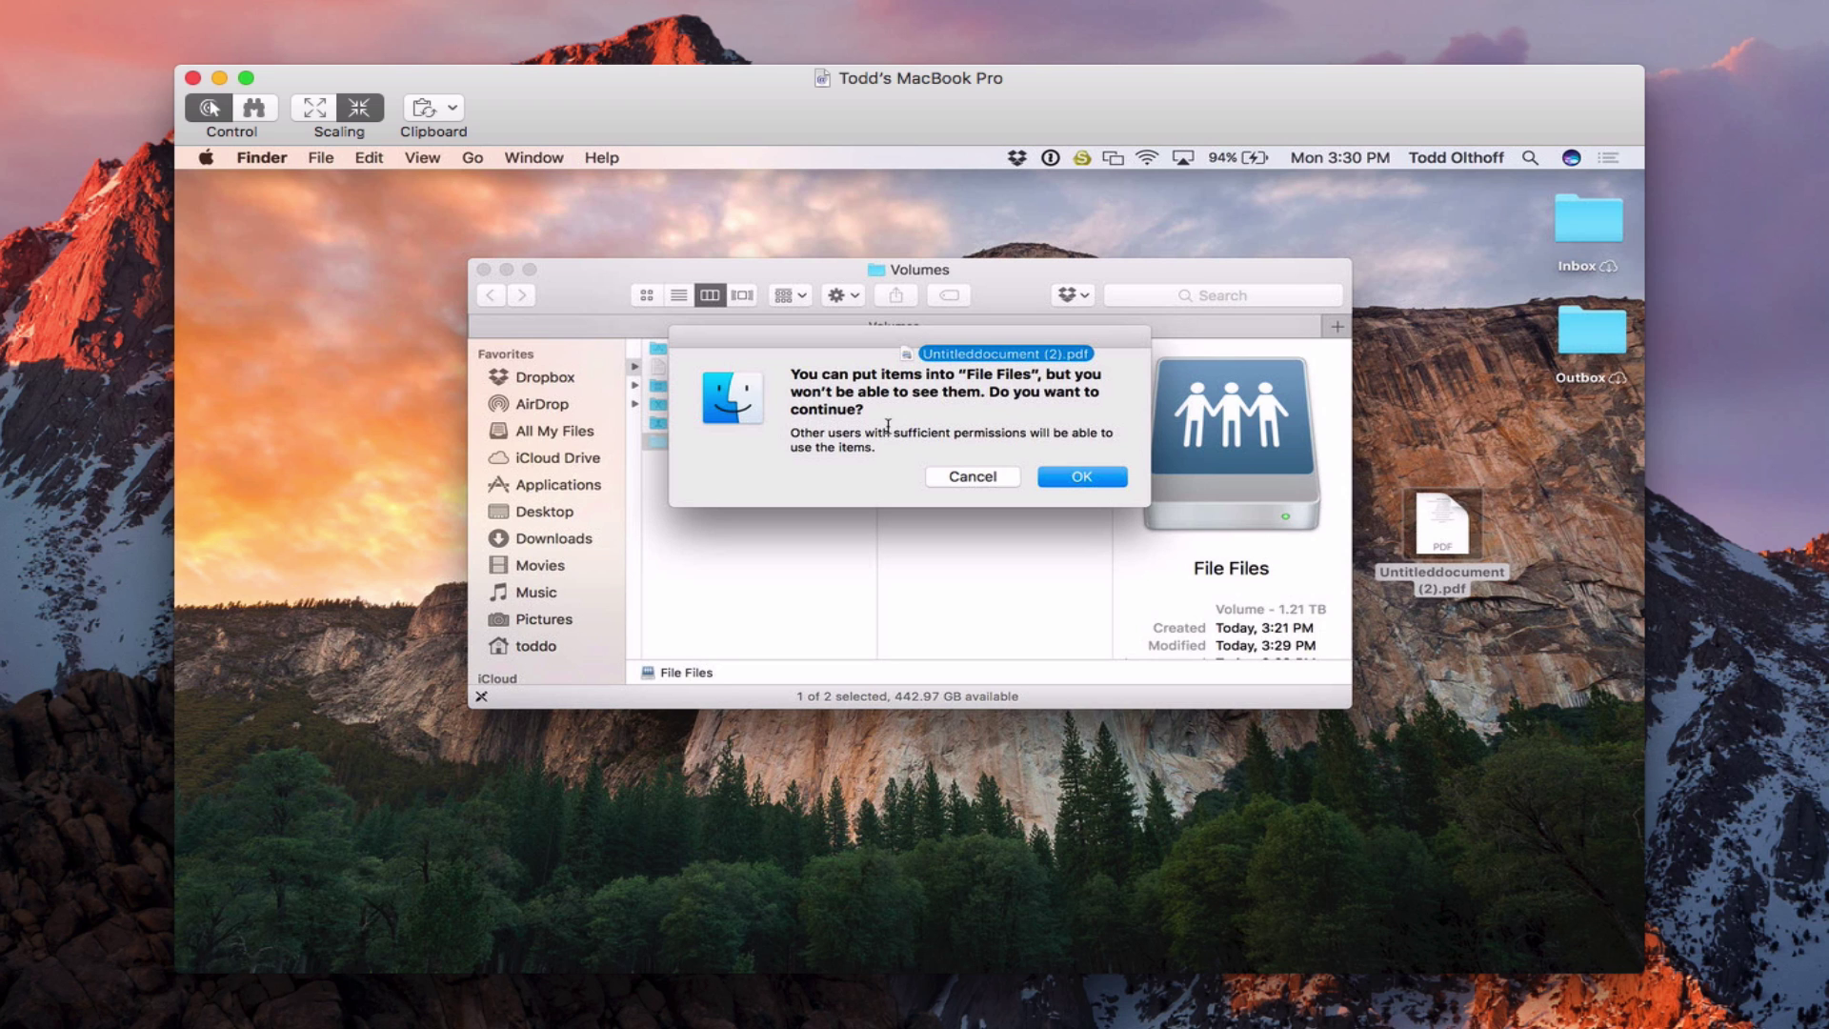
click(1082, 478)
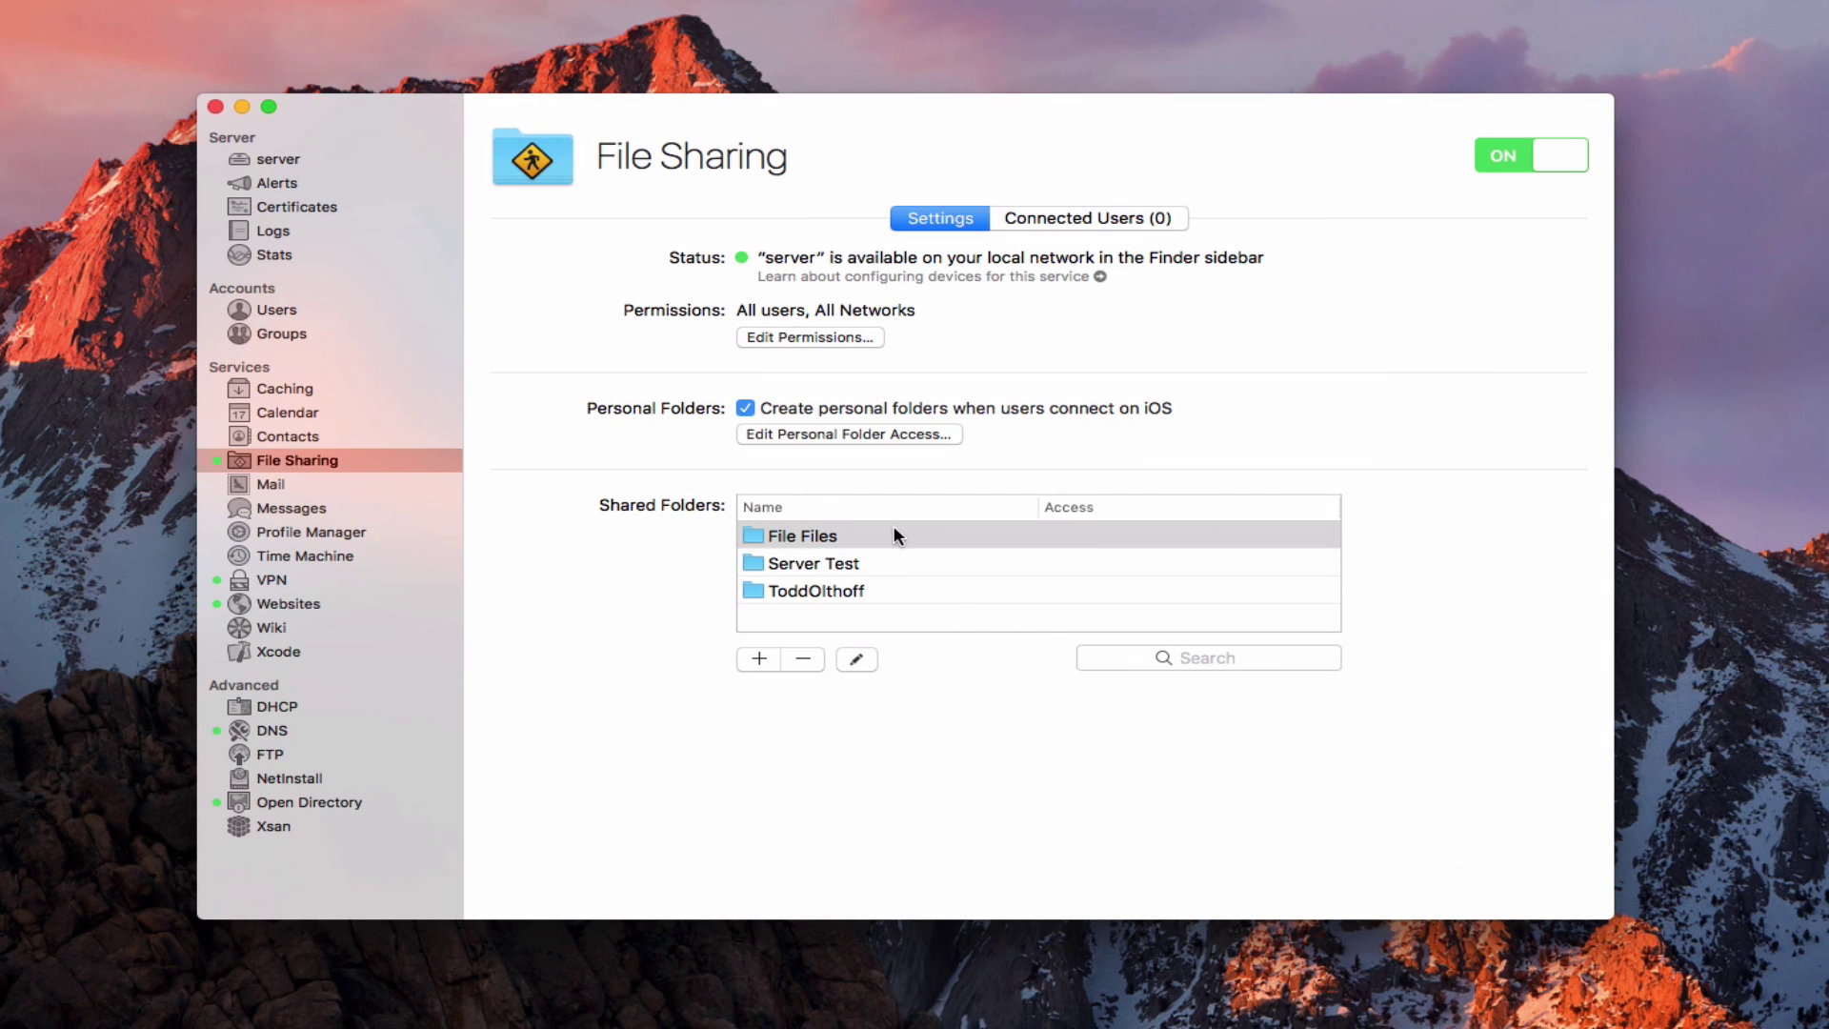
- Check File Files in the server's storage folders, then show Server Test's contents
click(286, 164)
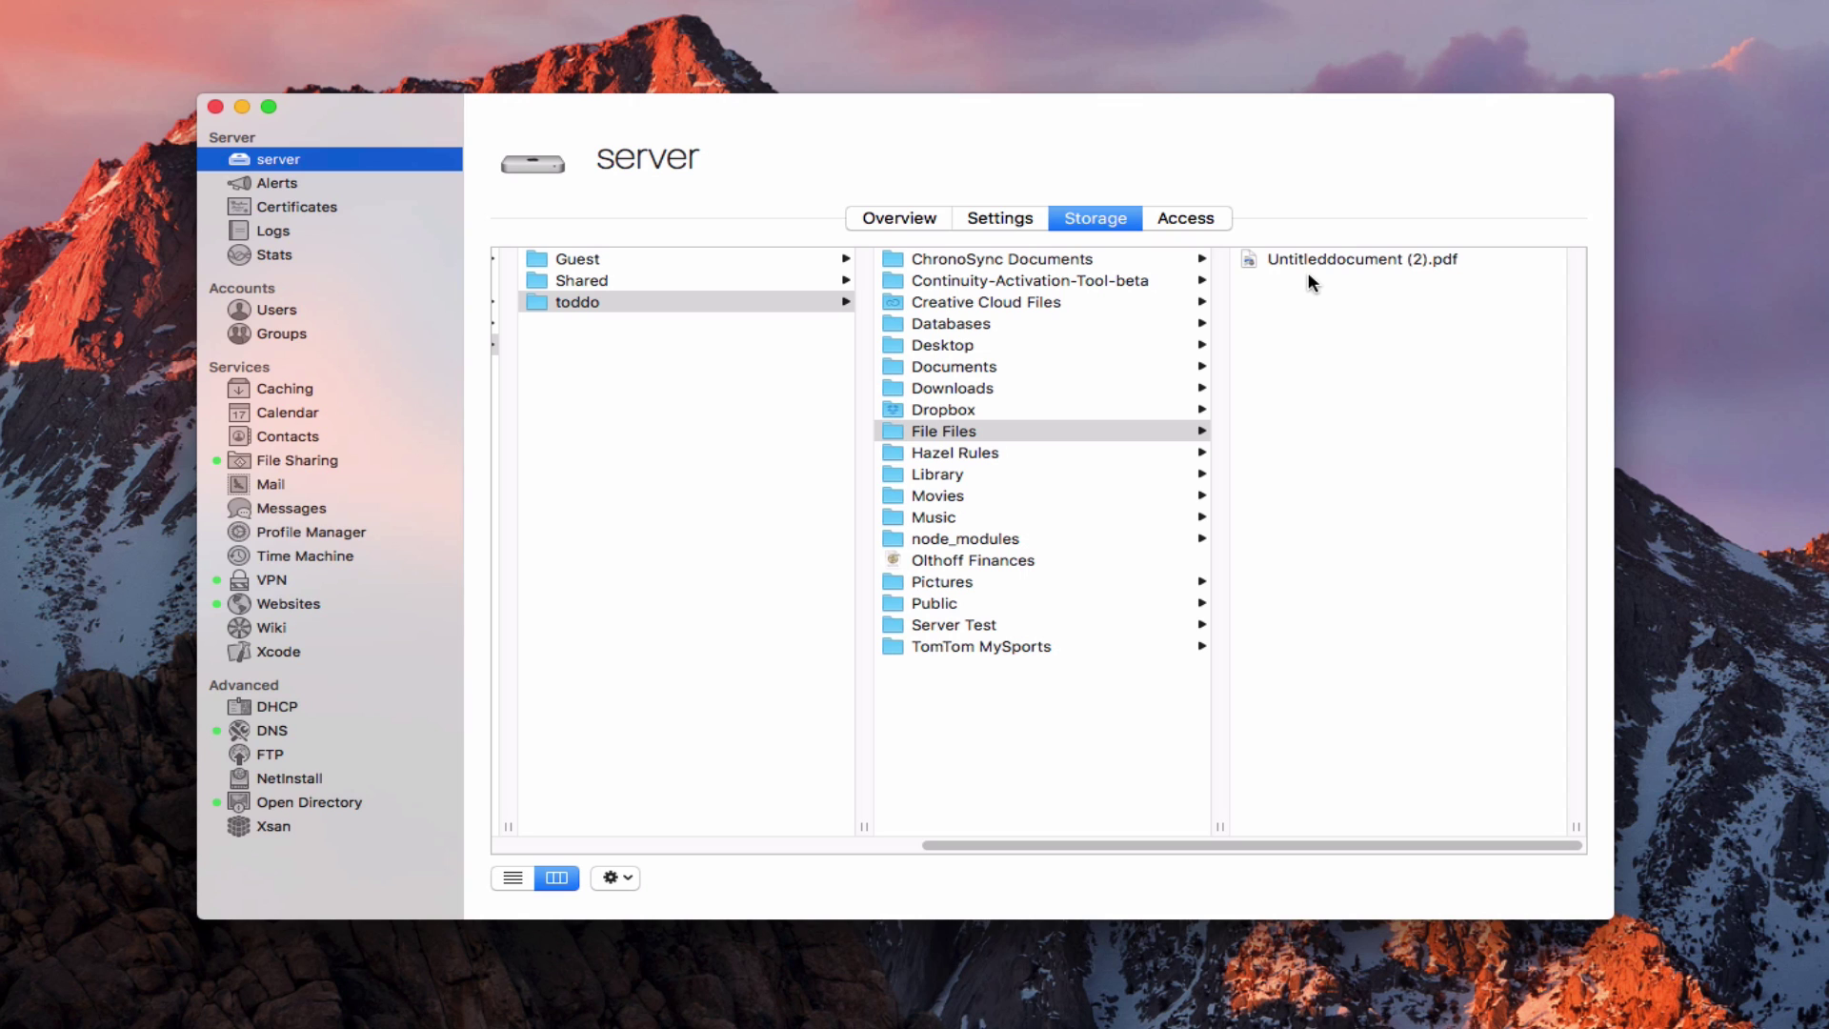
click(987, 633)
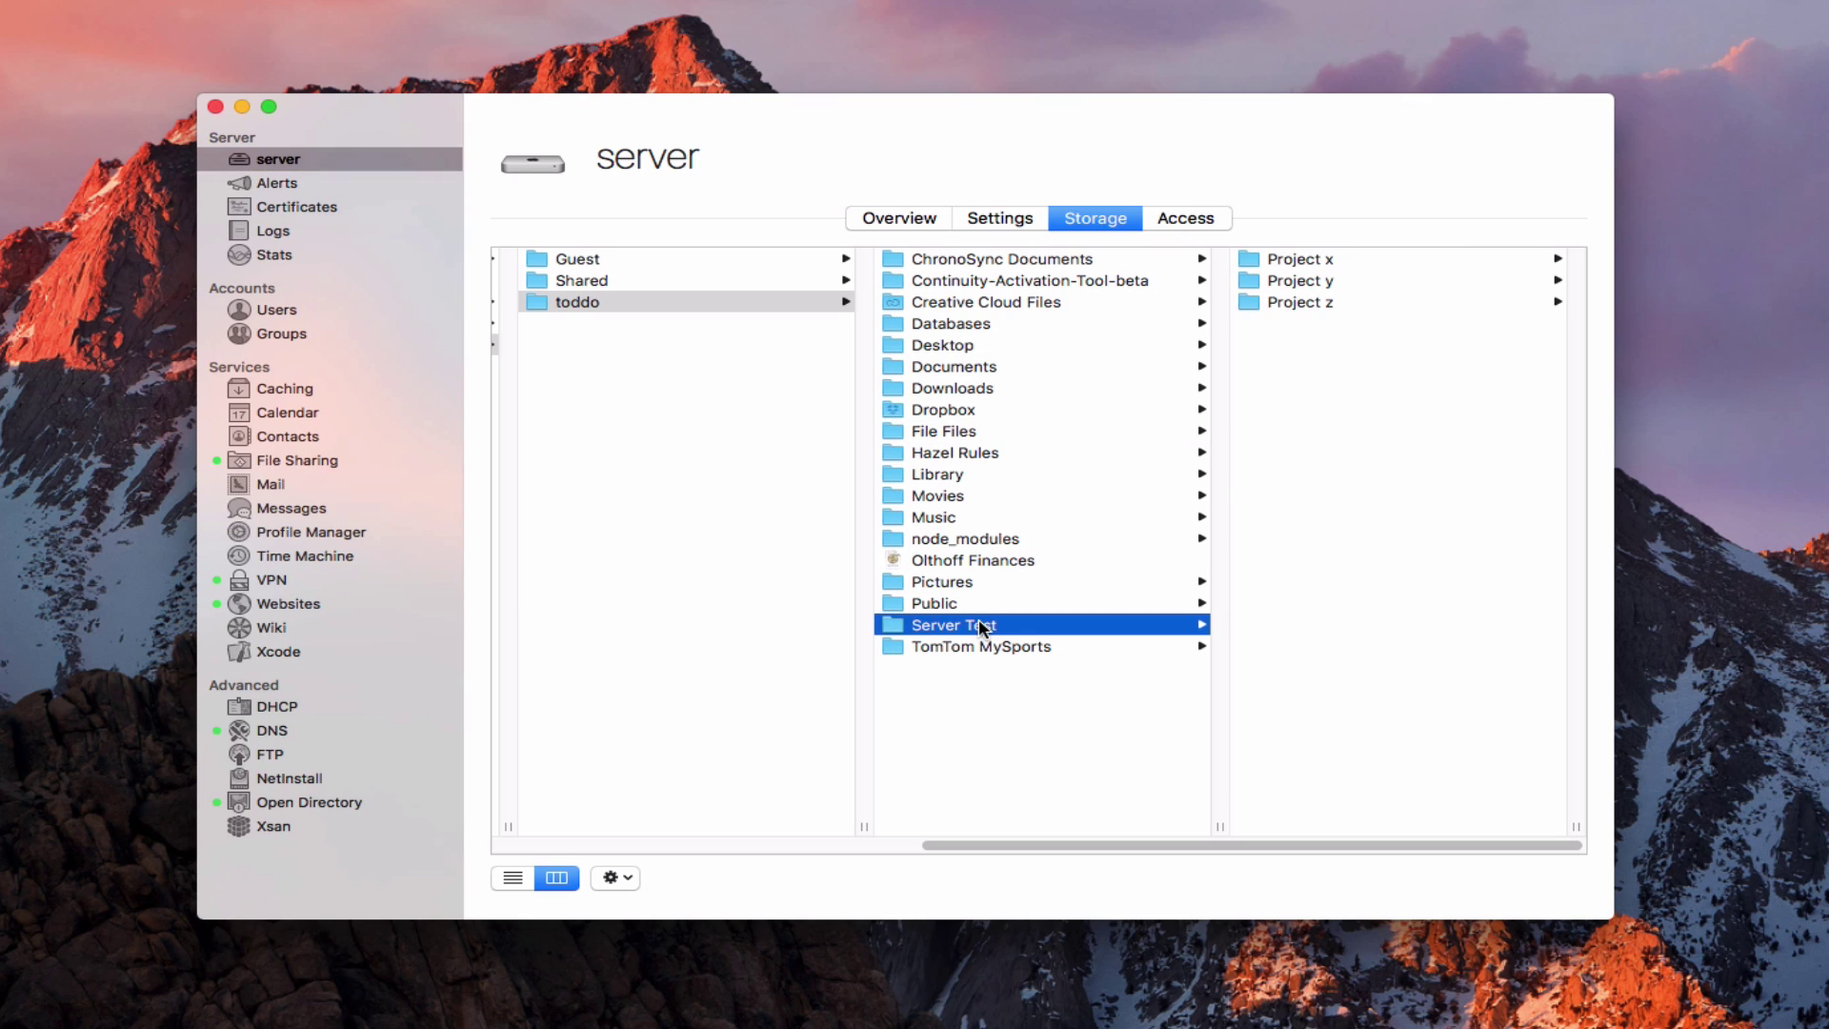